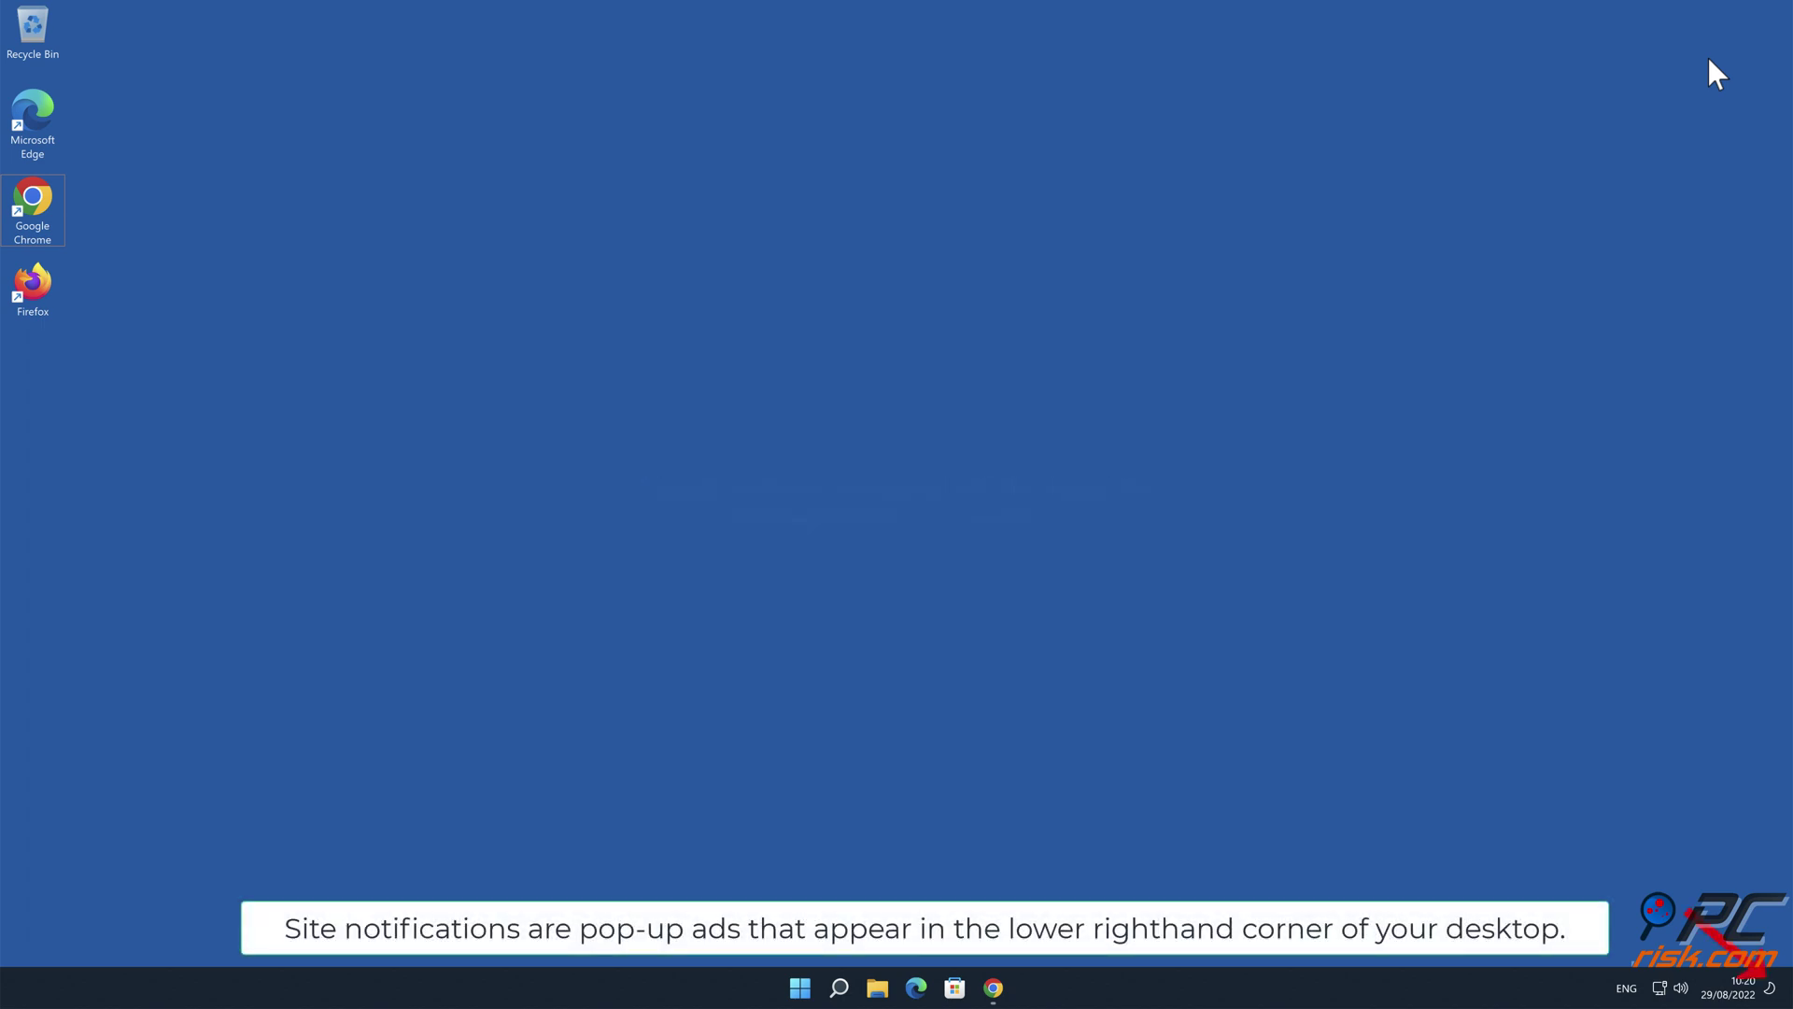
Open the notifsendback.com robot-check page in Chrome and allow it to show notifications
left_click(993, 988)
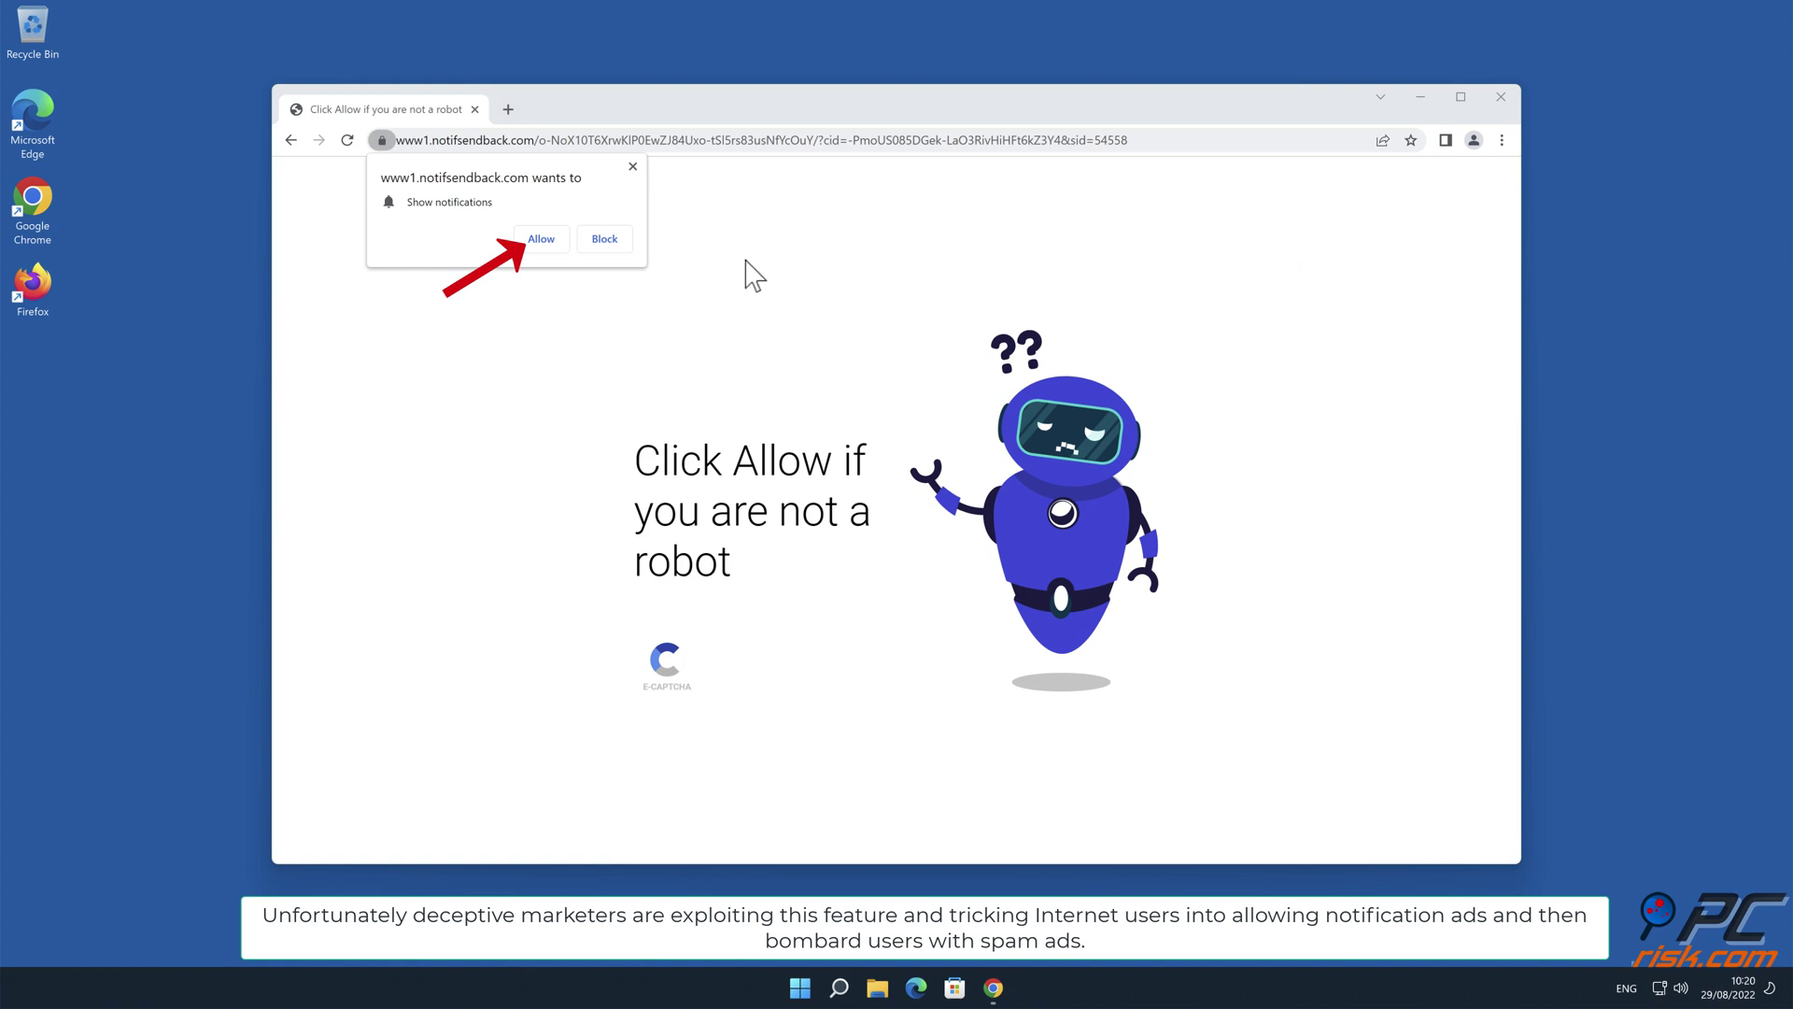
left_click(562, 246)
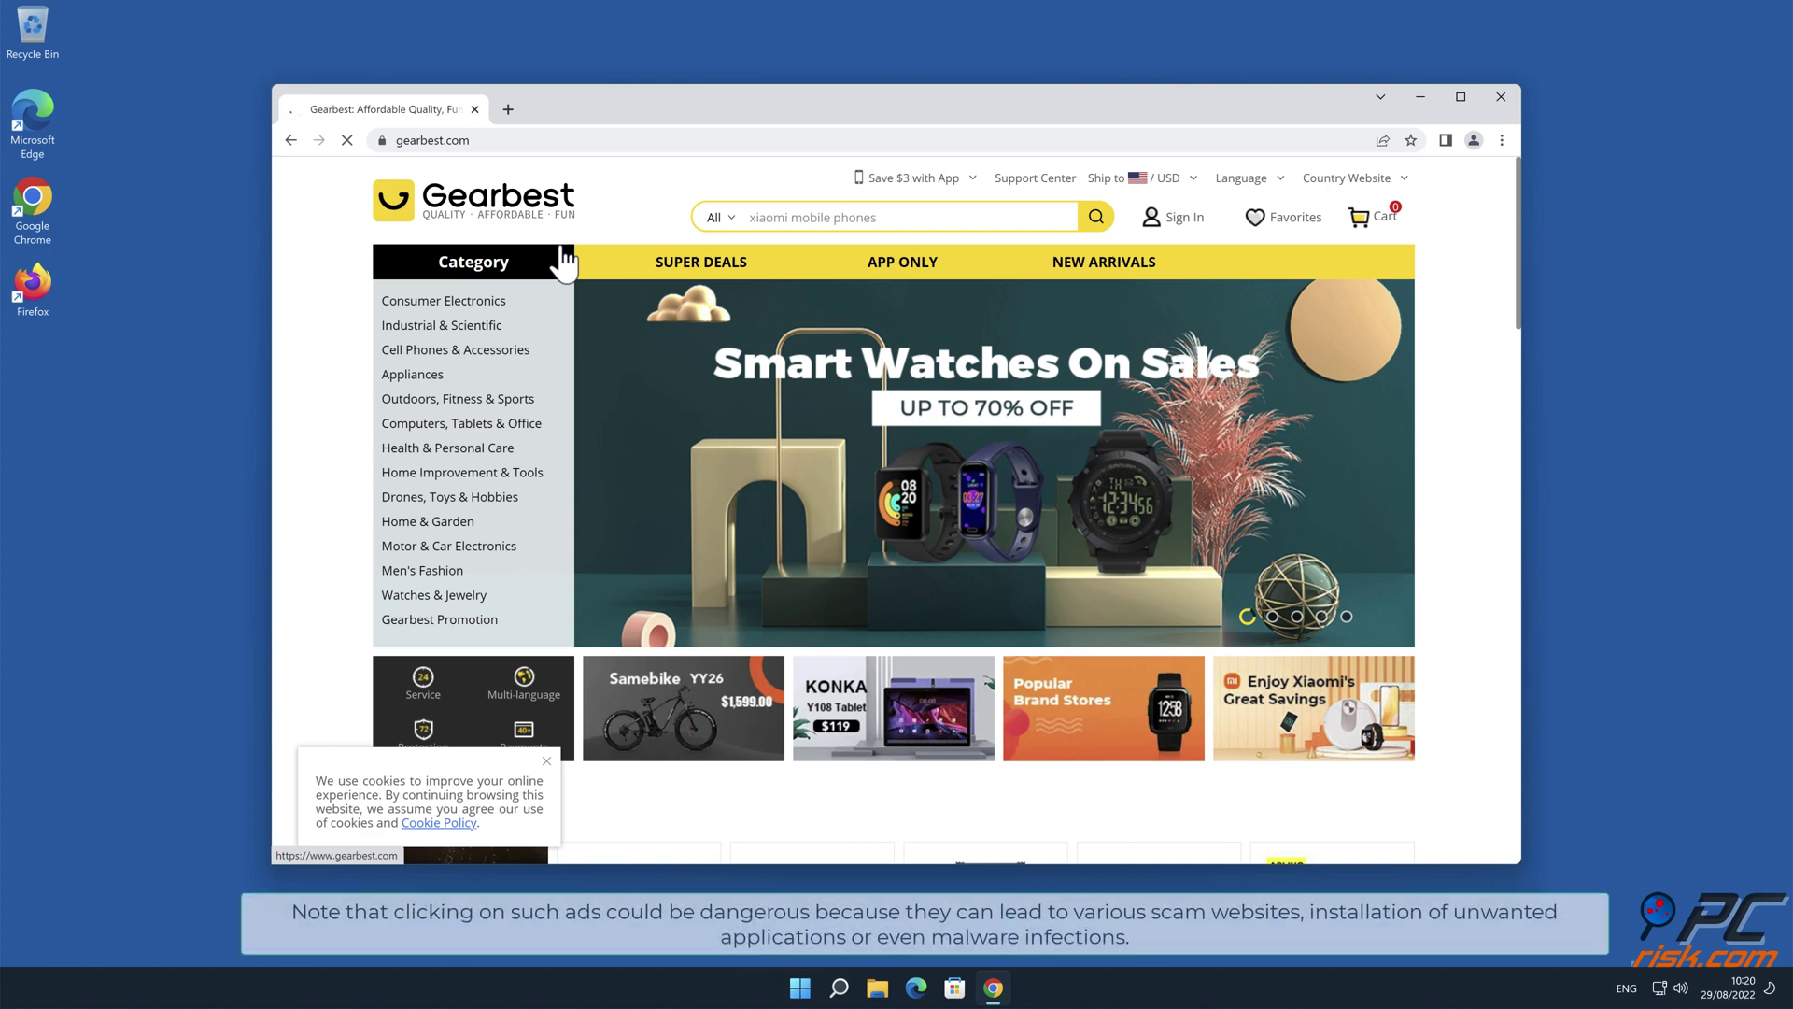
Close the Chrome window showing the Gearbest shopping page
left_click(1495, 105)
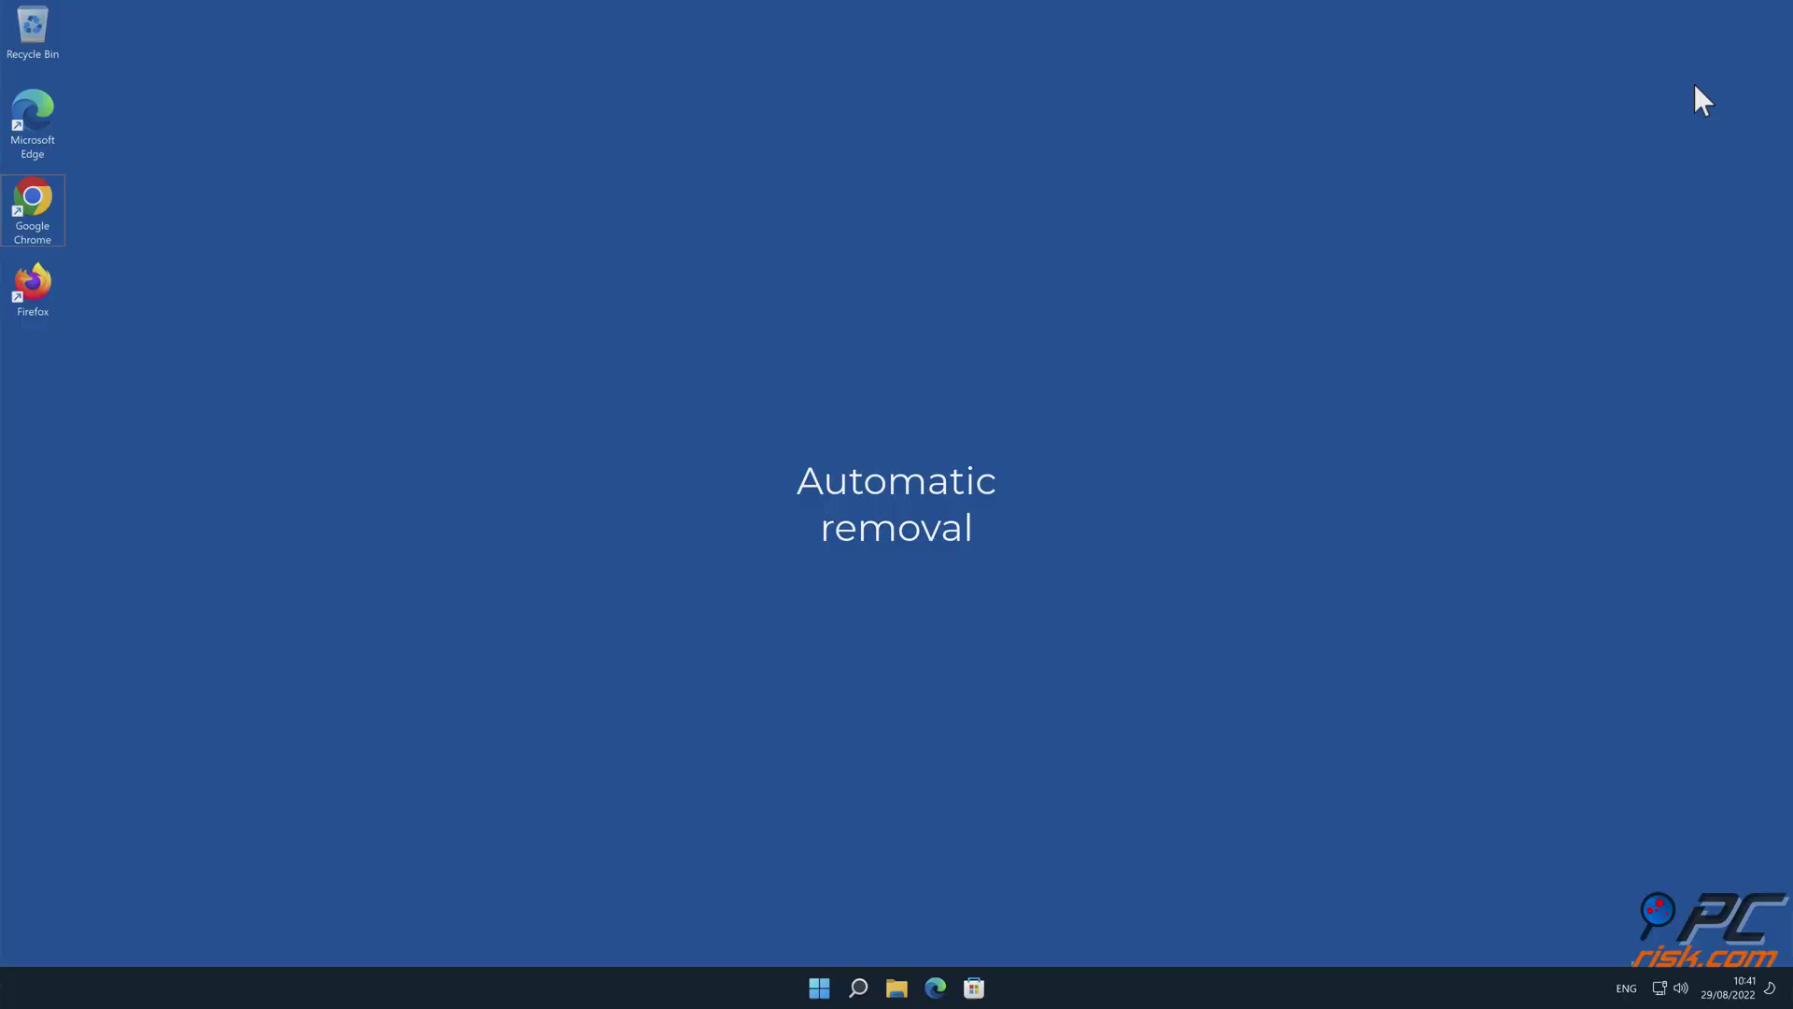
double_click(42, 196)
type("www.combo")
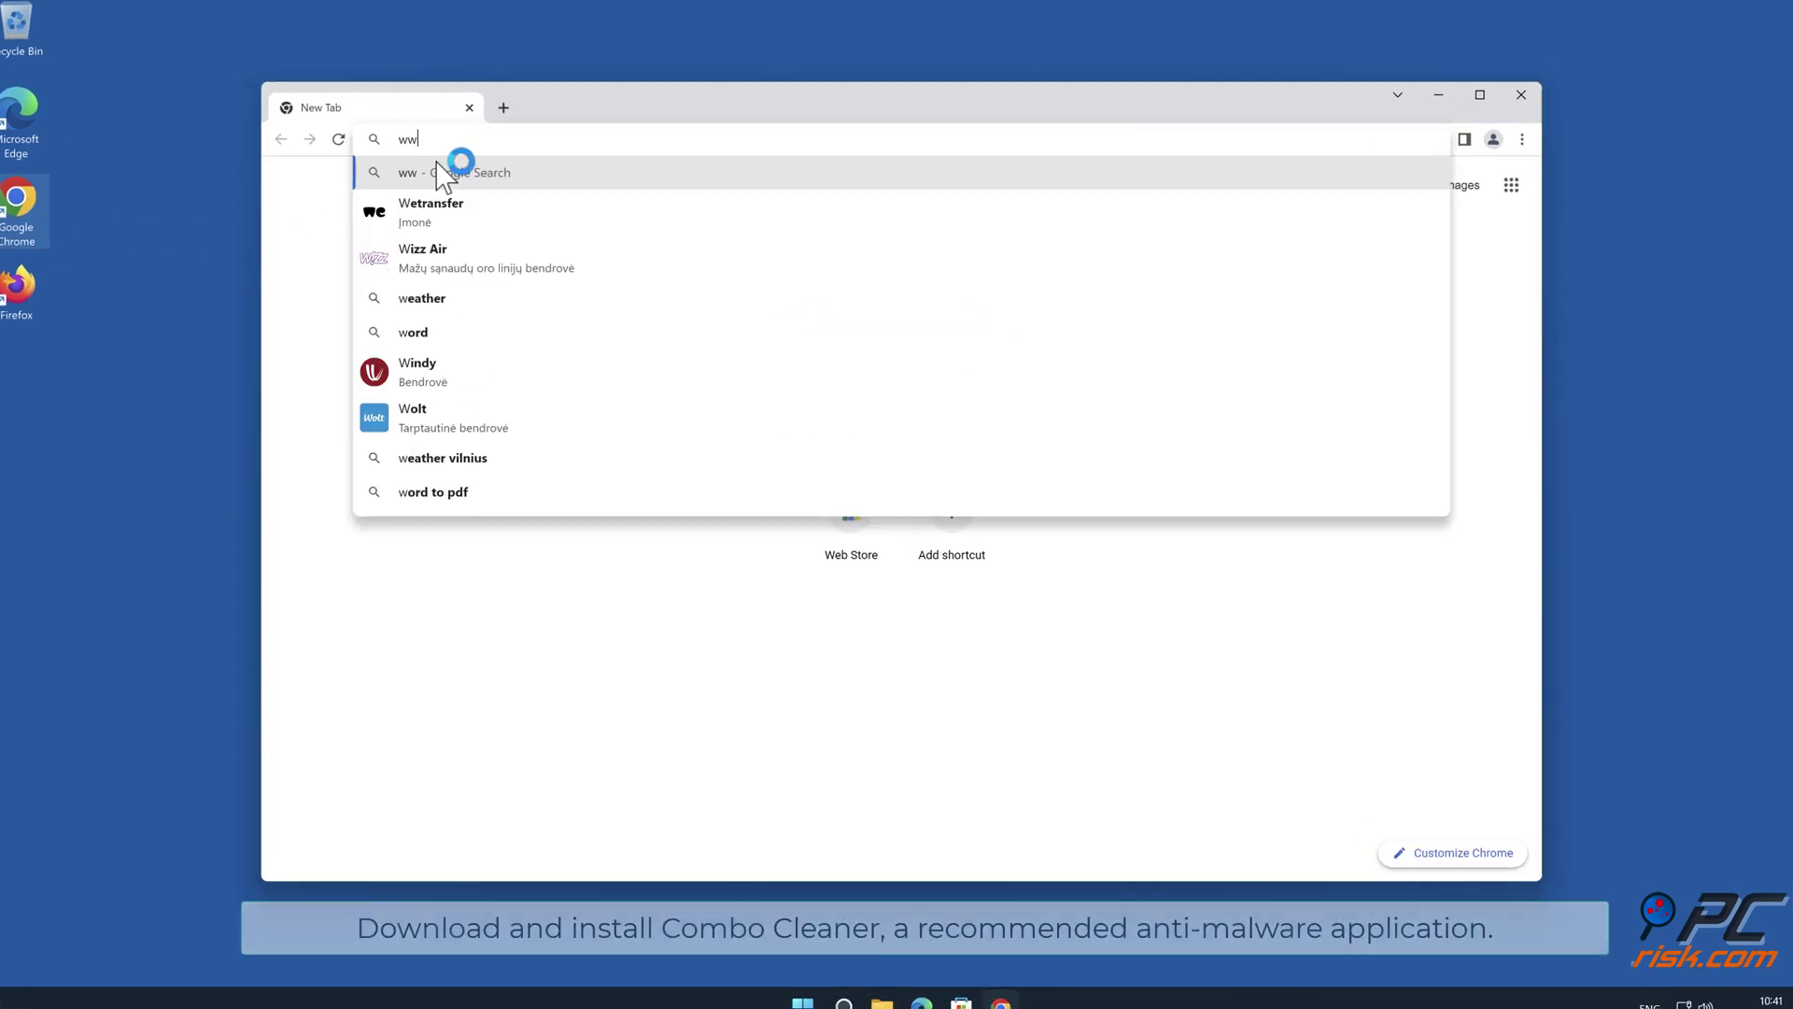
type("cleaner.com")
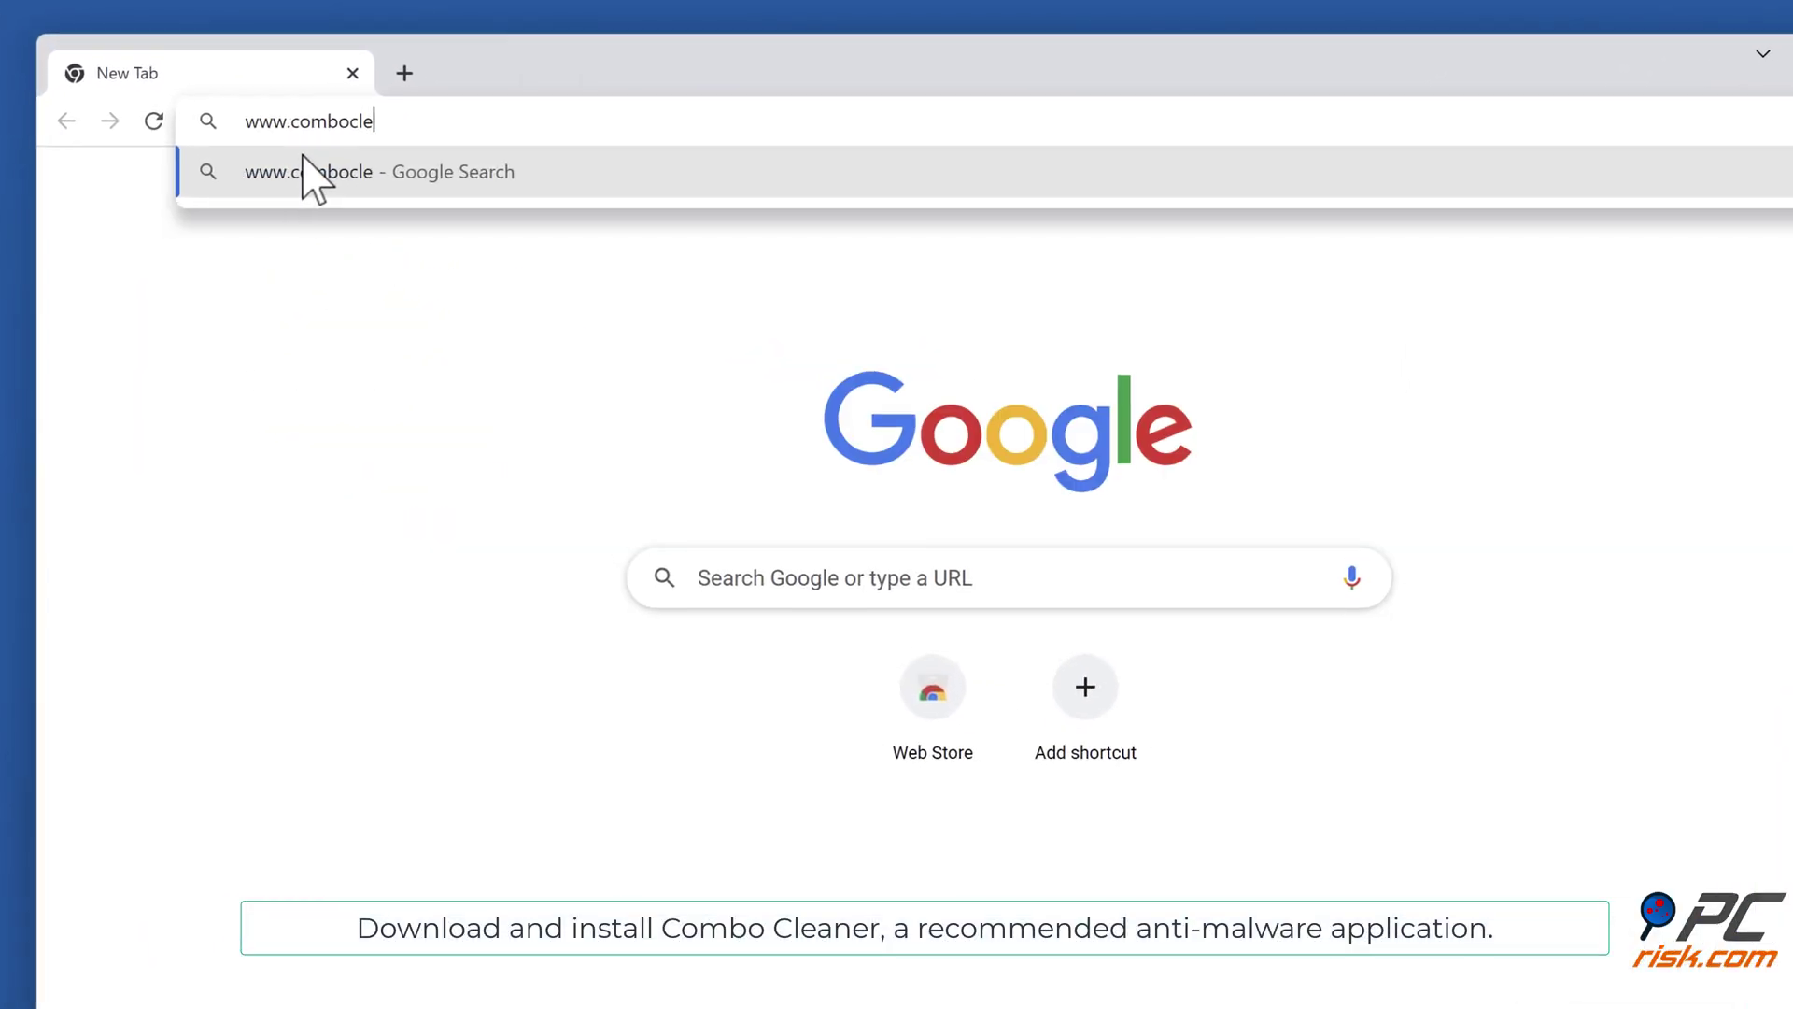
key("Return")
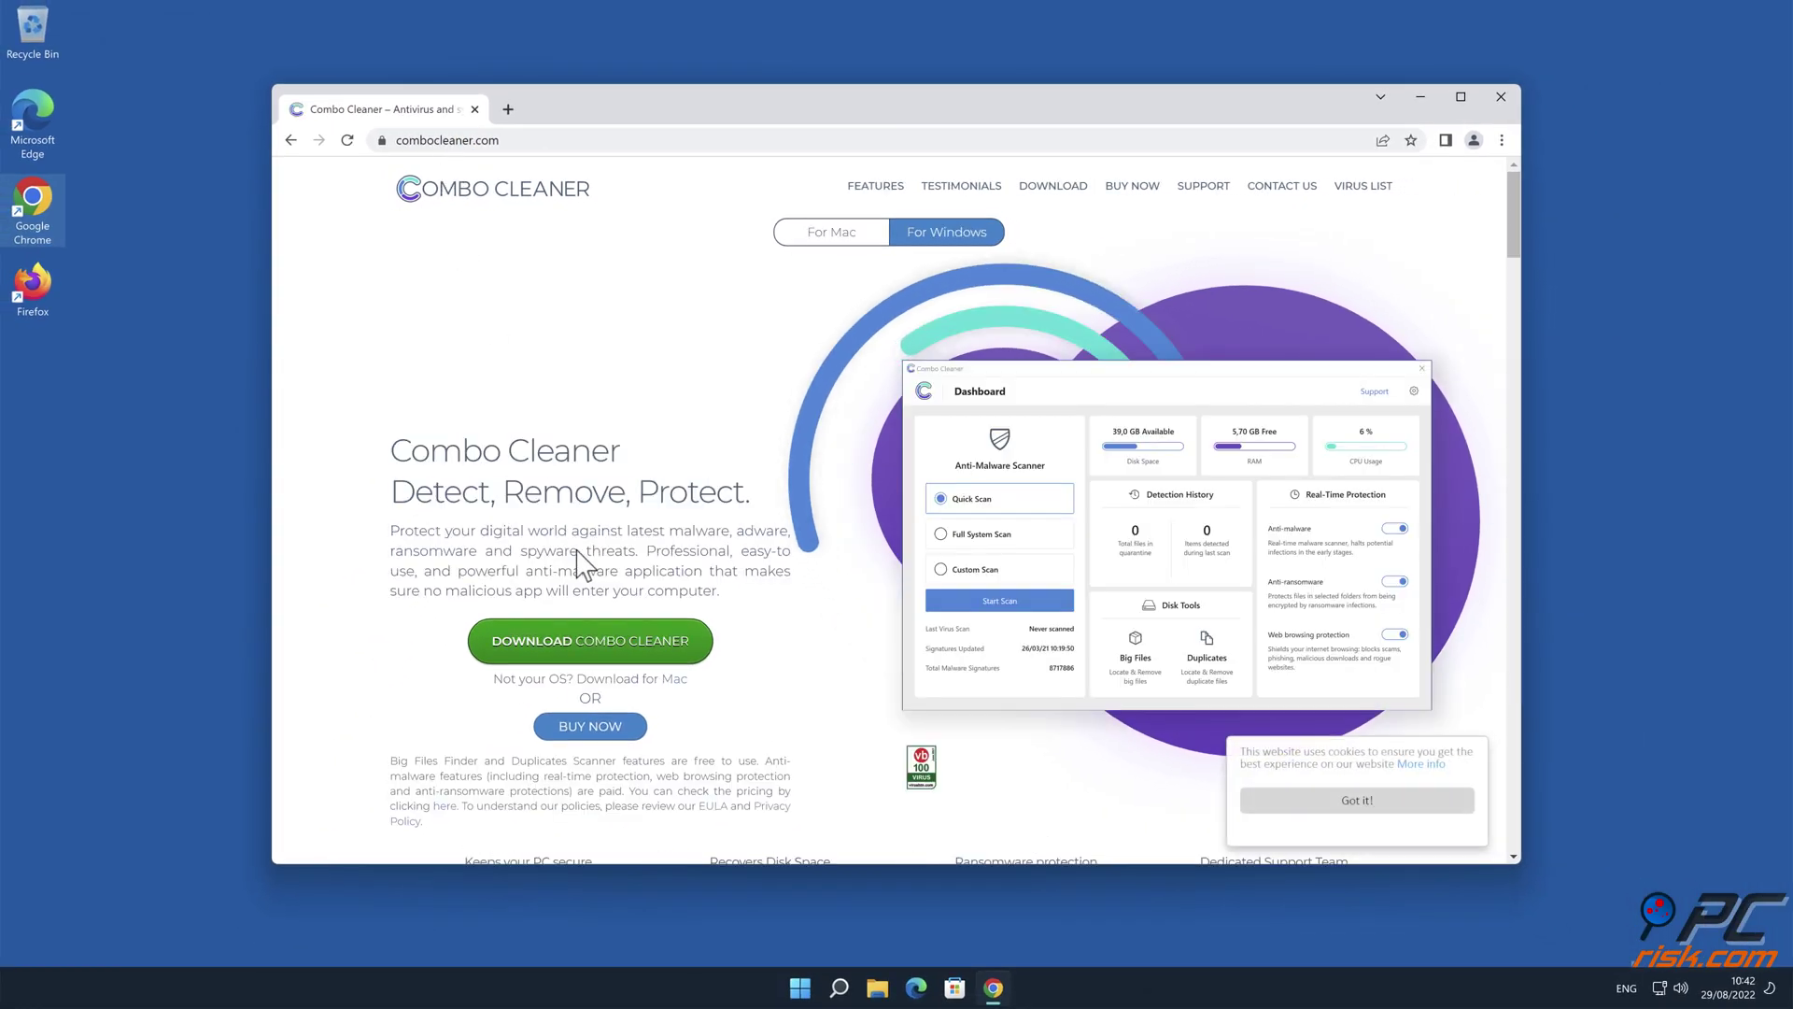
Download the CCSetup.exe installer and run it, approving the permission prompt
left_click(651, 646)
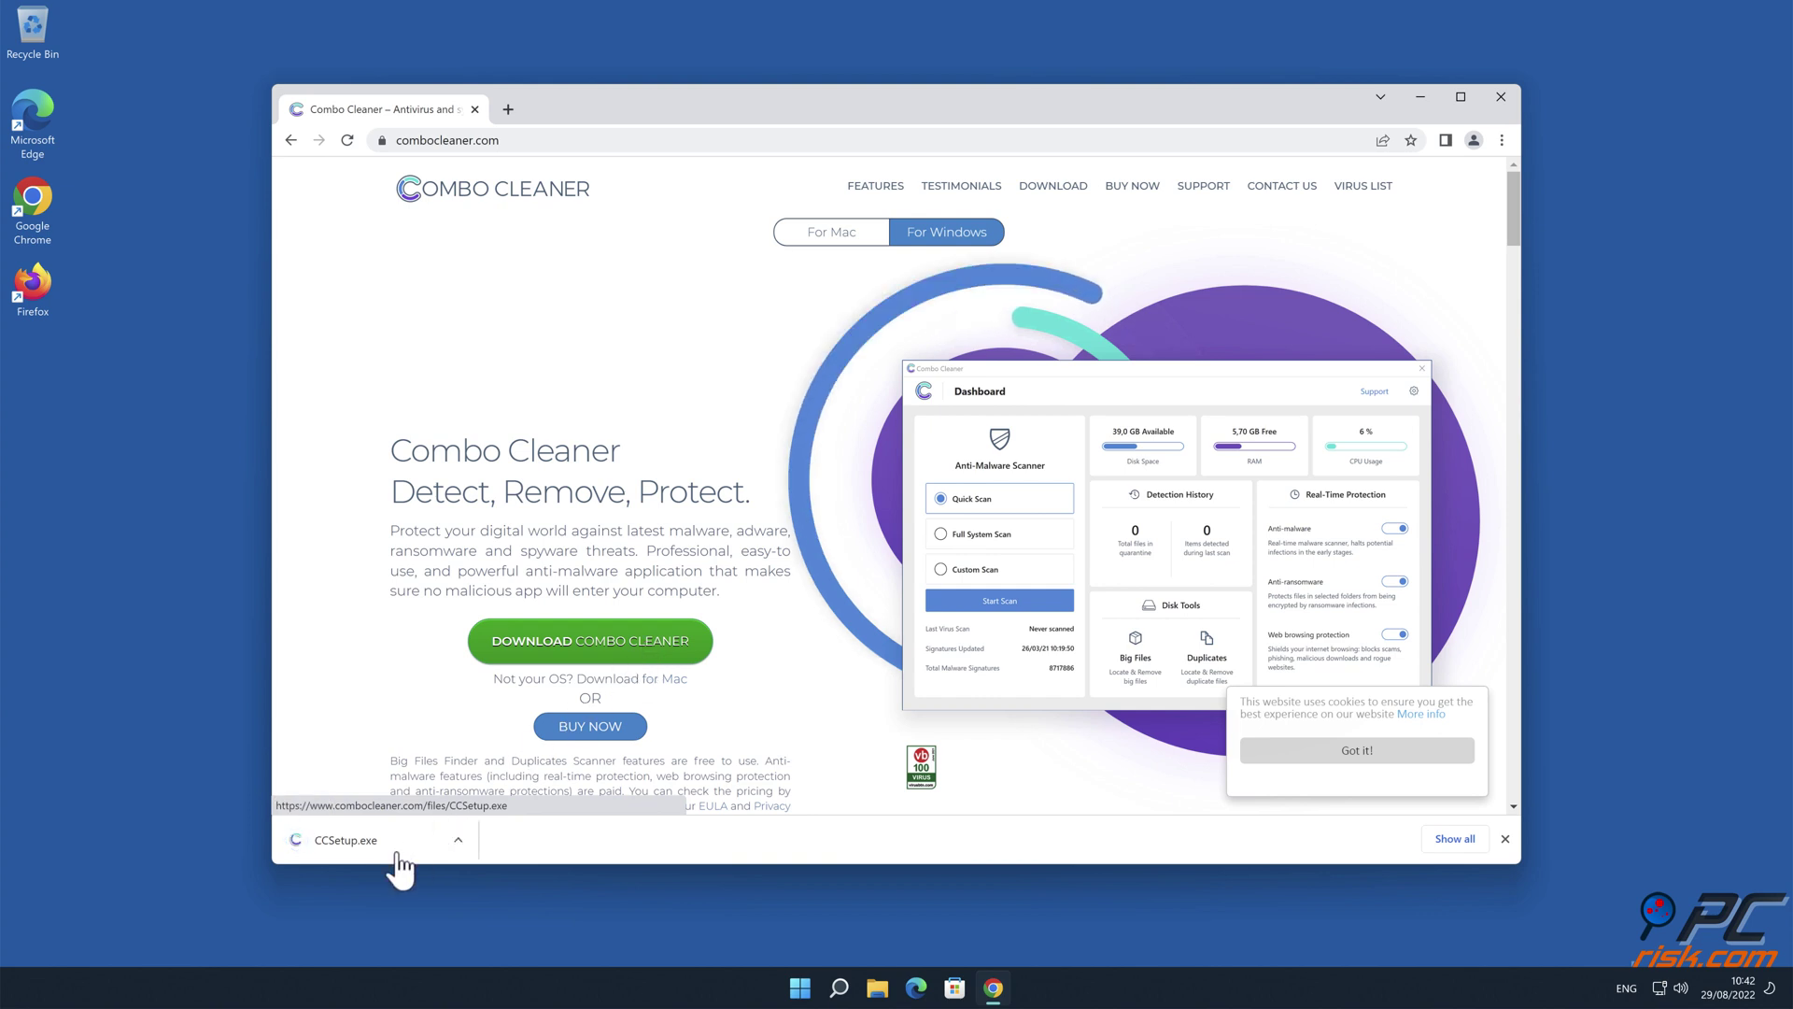
left_click(407, 852)
left_click(806, 643)
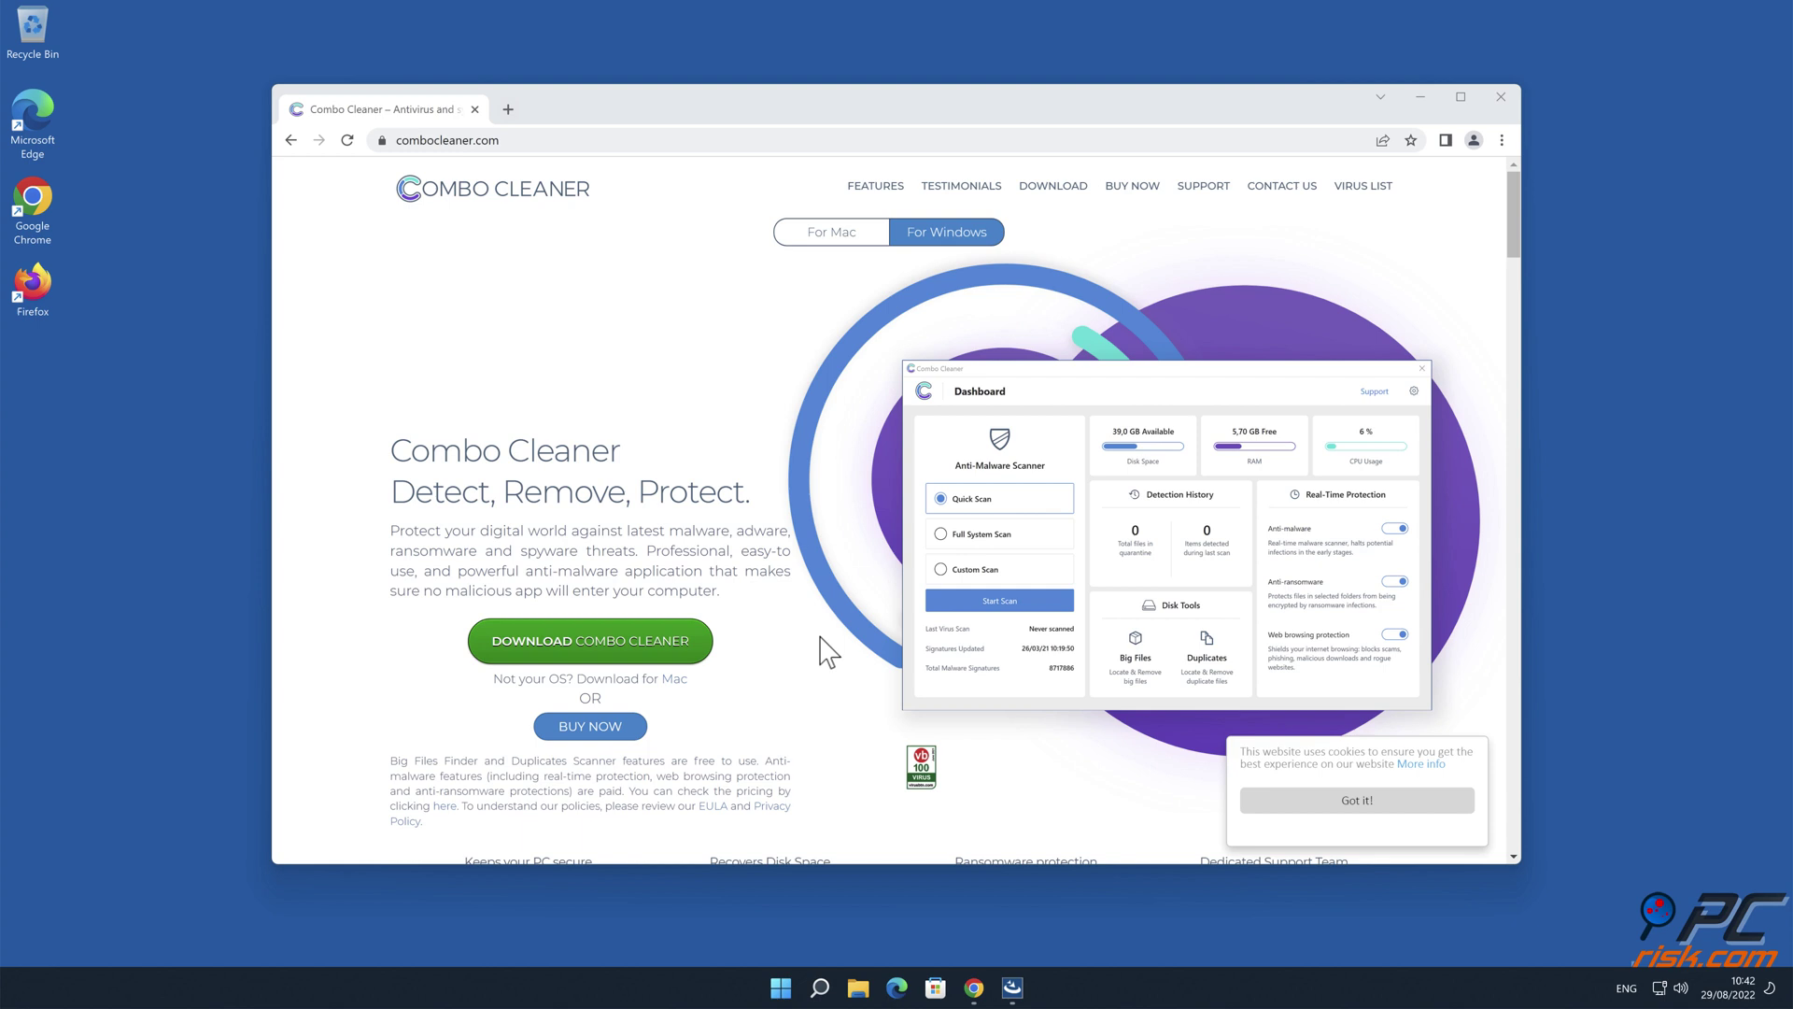
Finish the Combo Cleaner InstallShield Wizard and close Chrome so the initial scan runs
left_click(1005, 700)
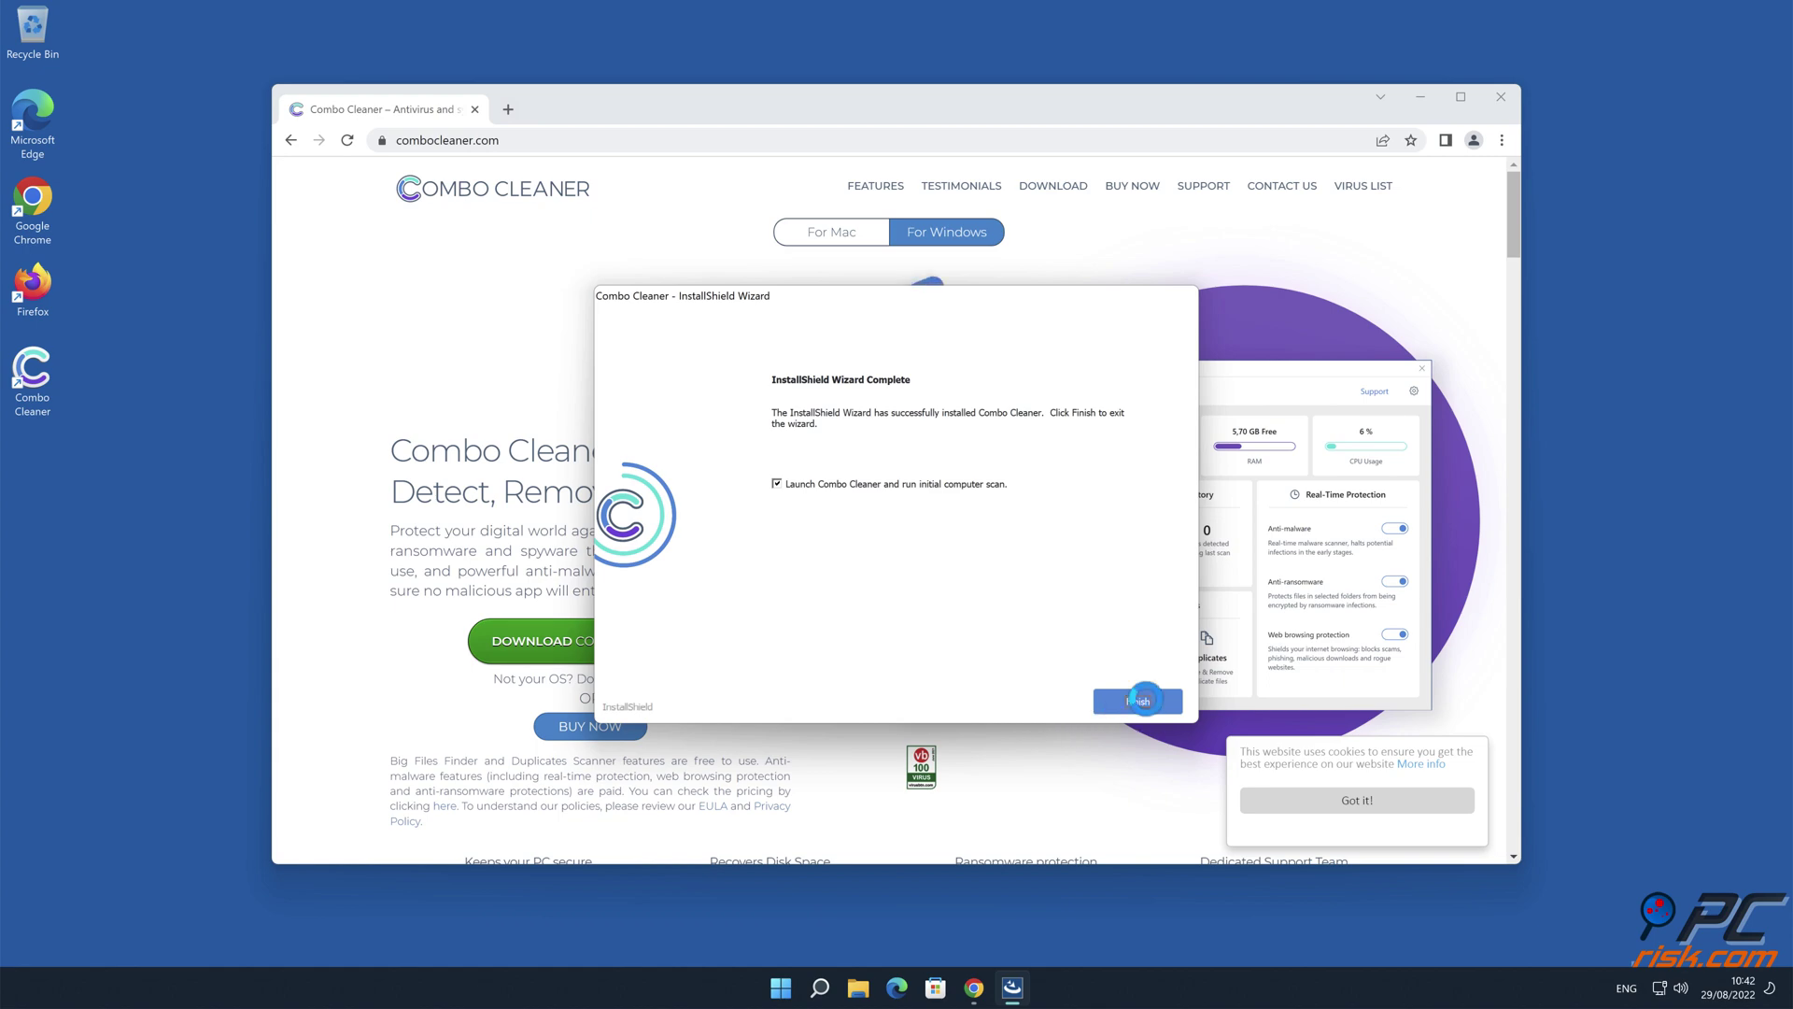
left_click(1145, 699)
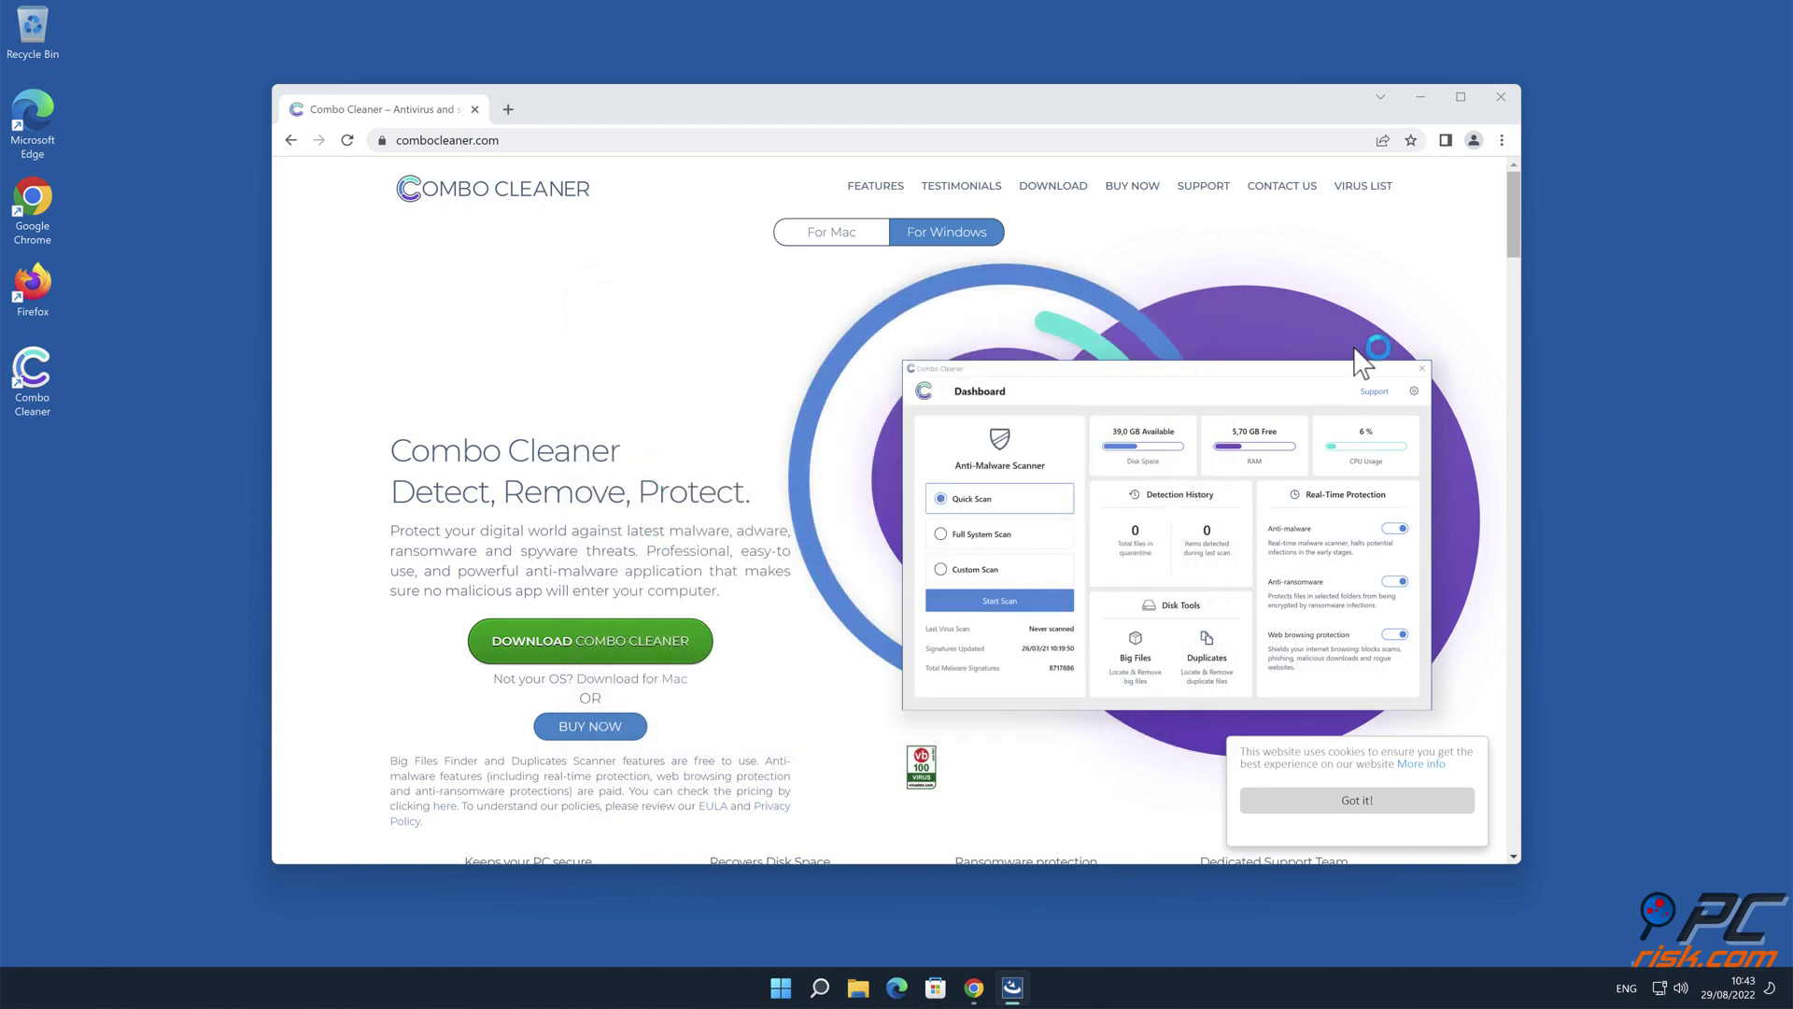
left_click(1500, 98)
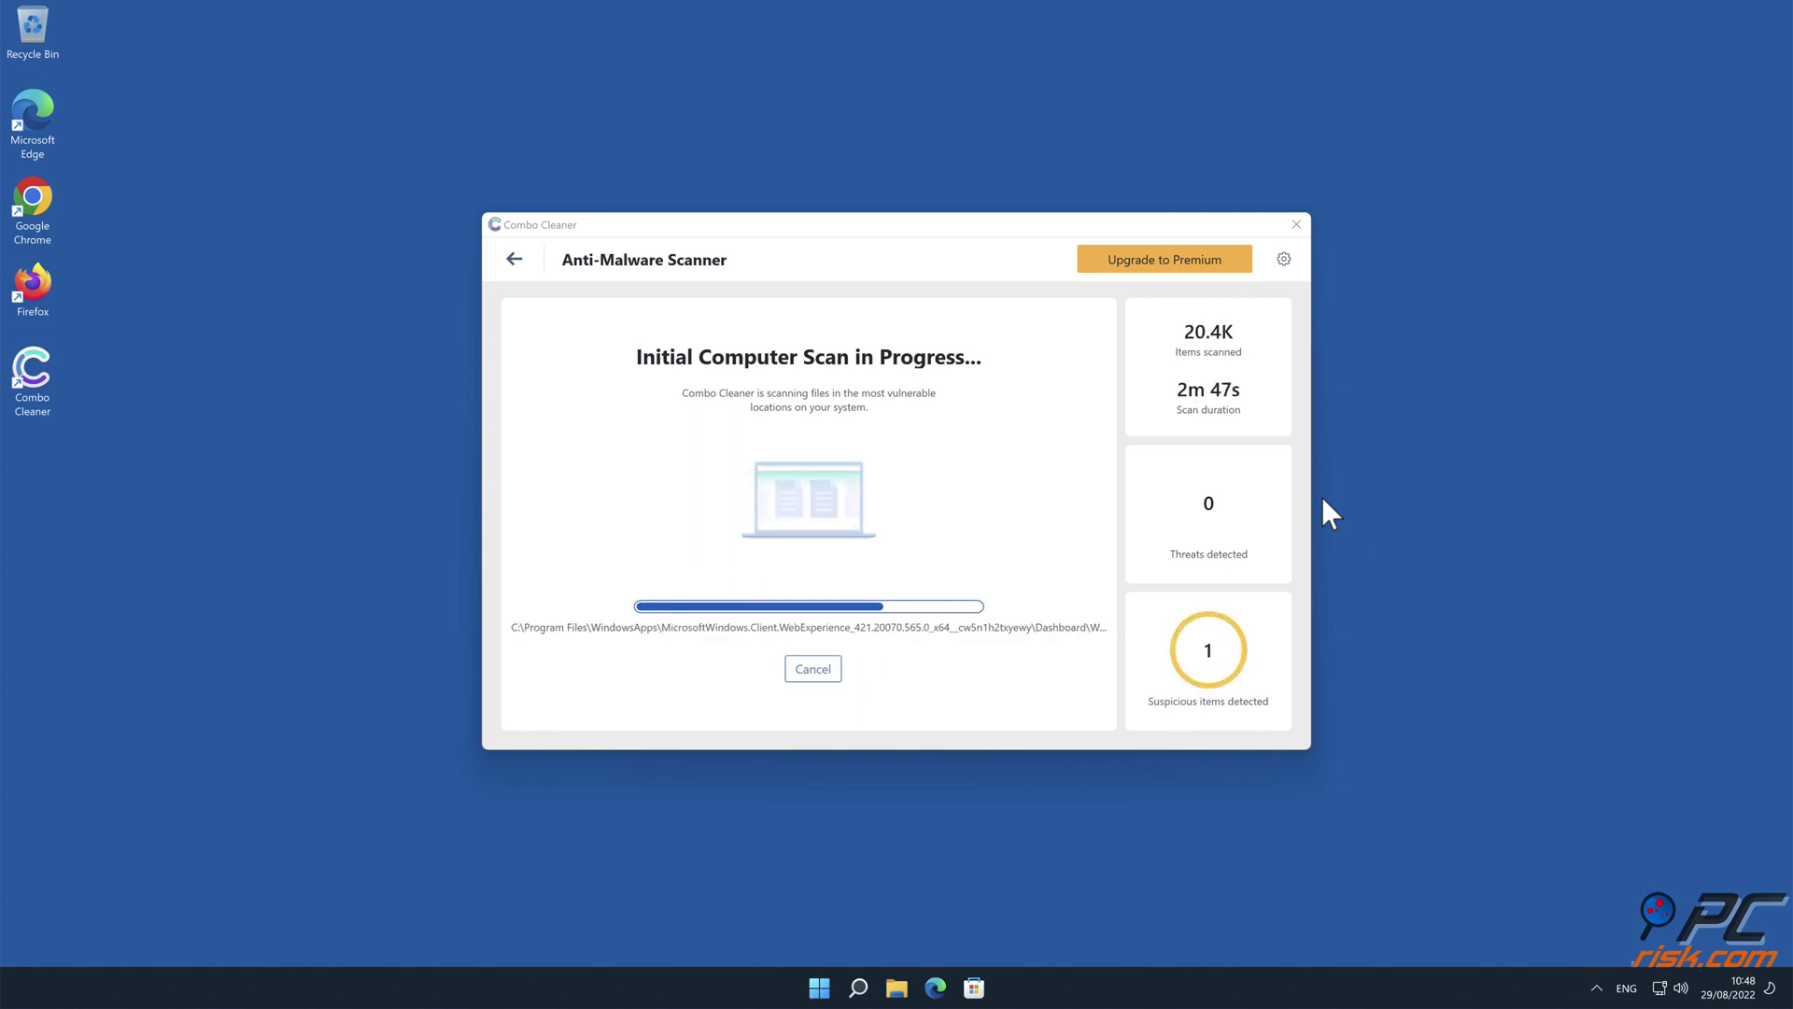
Activate Combo Cleaner's licence and move the notifsendback.com Ads threat to quarantine
left_click(1217, 716)
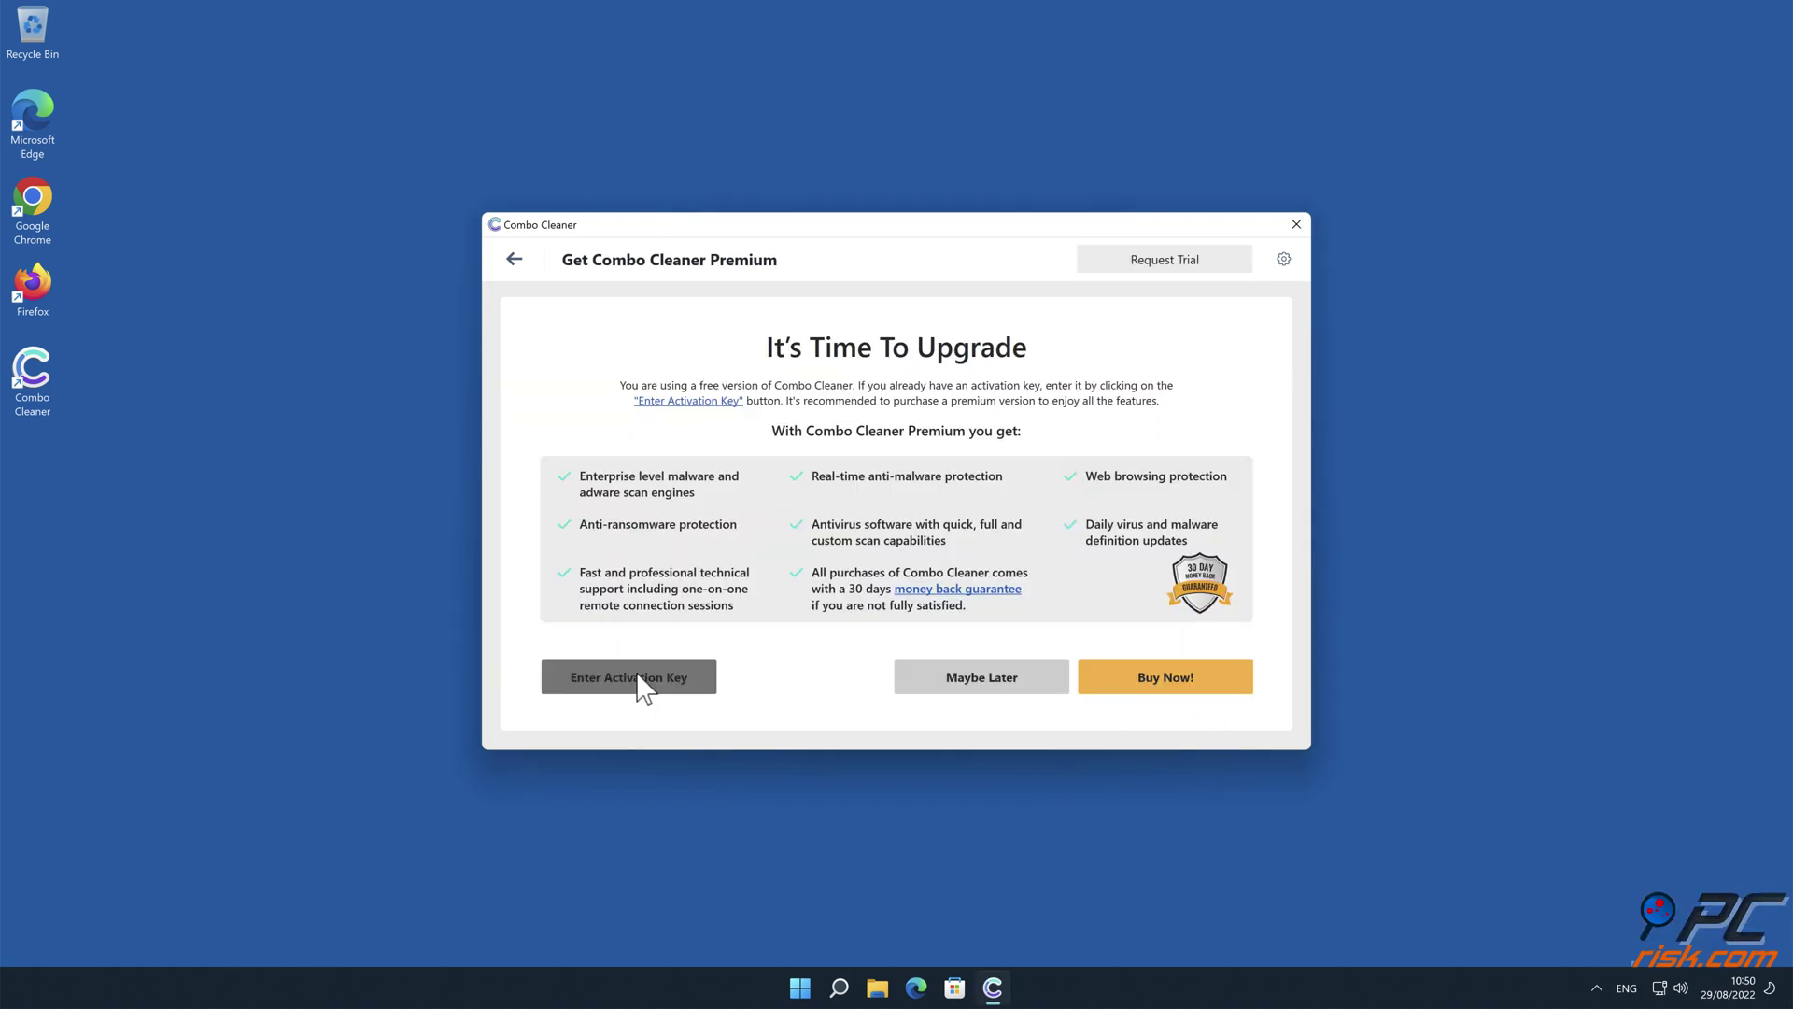
left_click(640, 680)
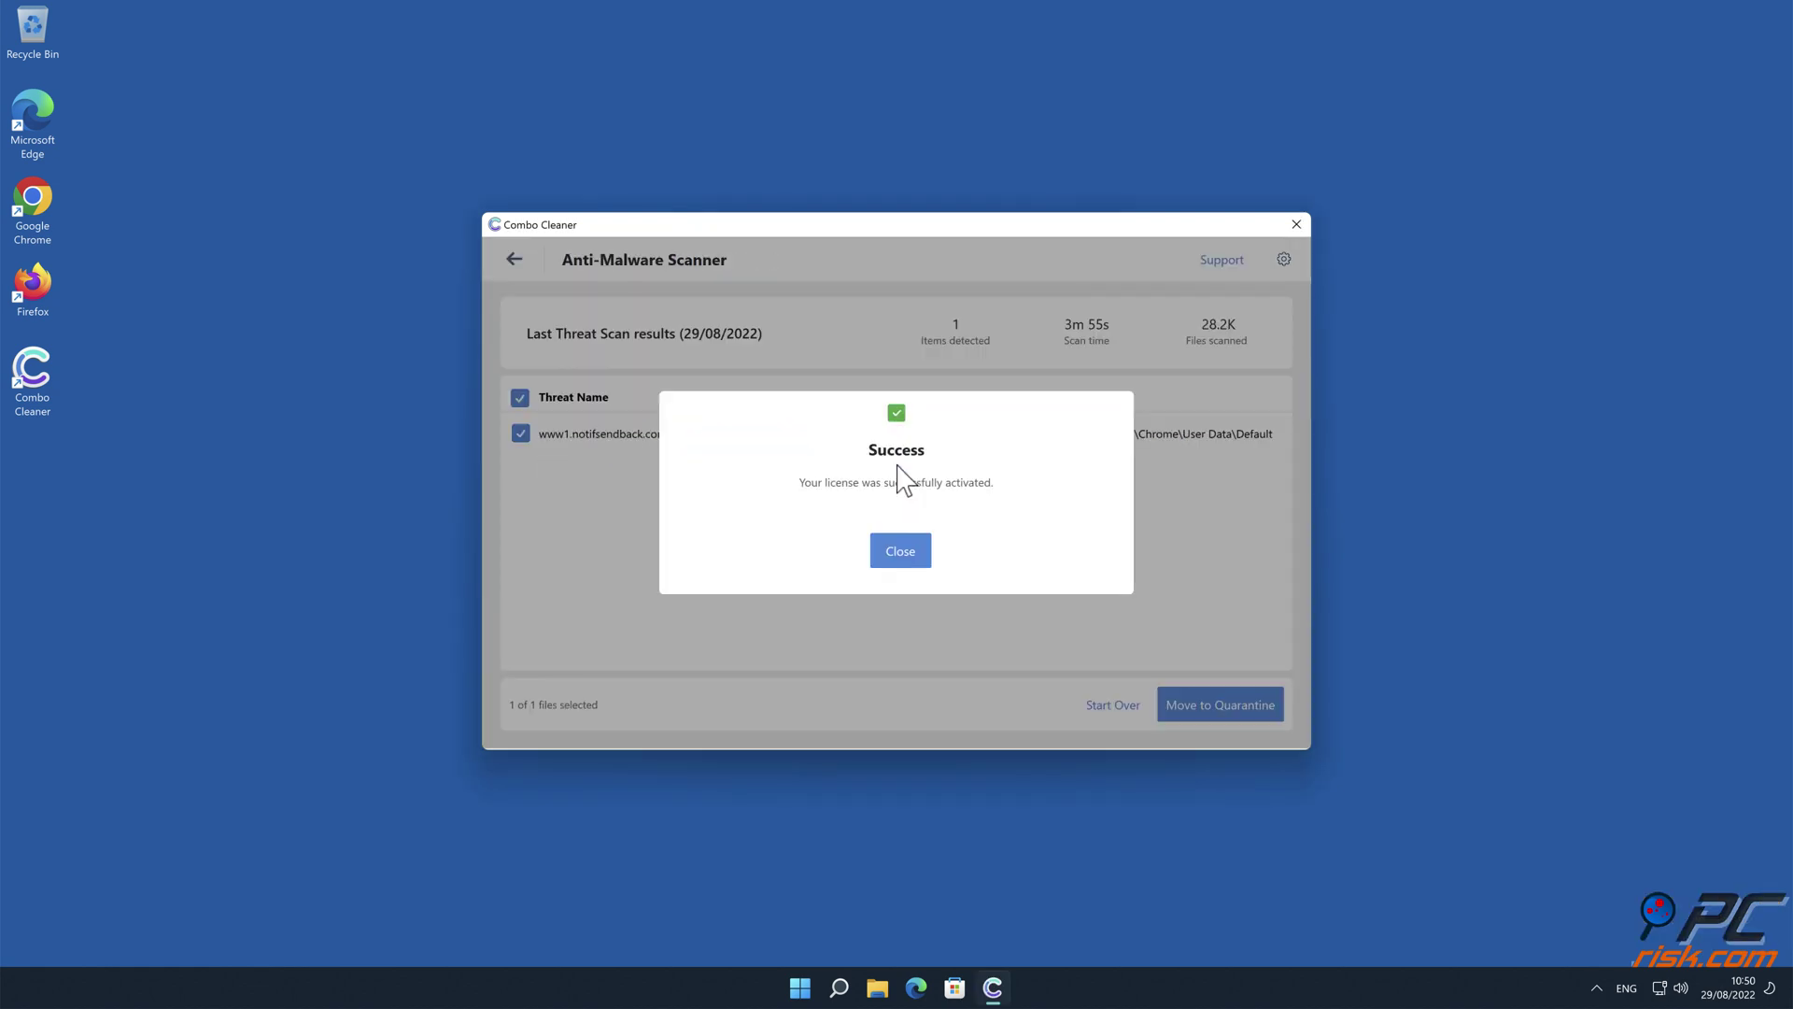
left_click(911, 559)
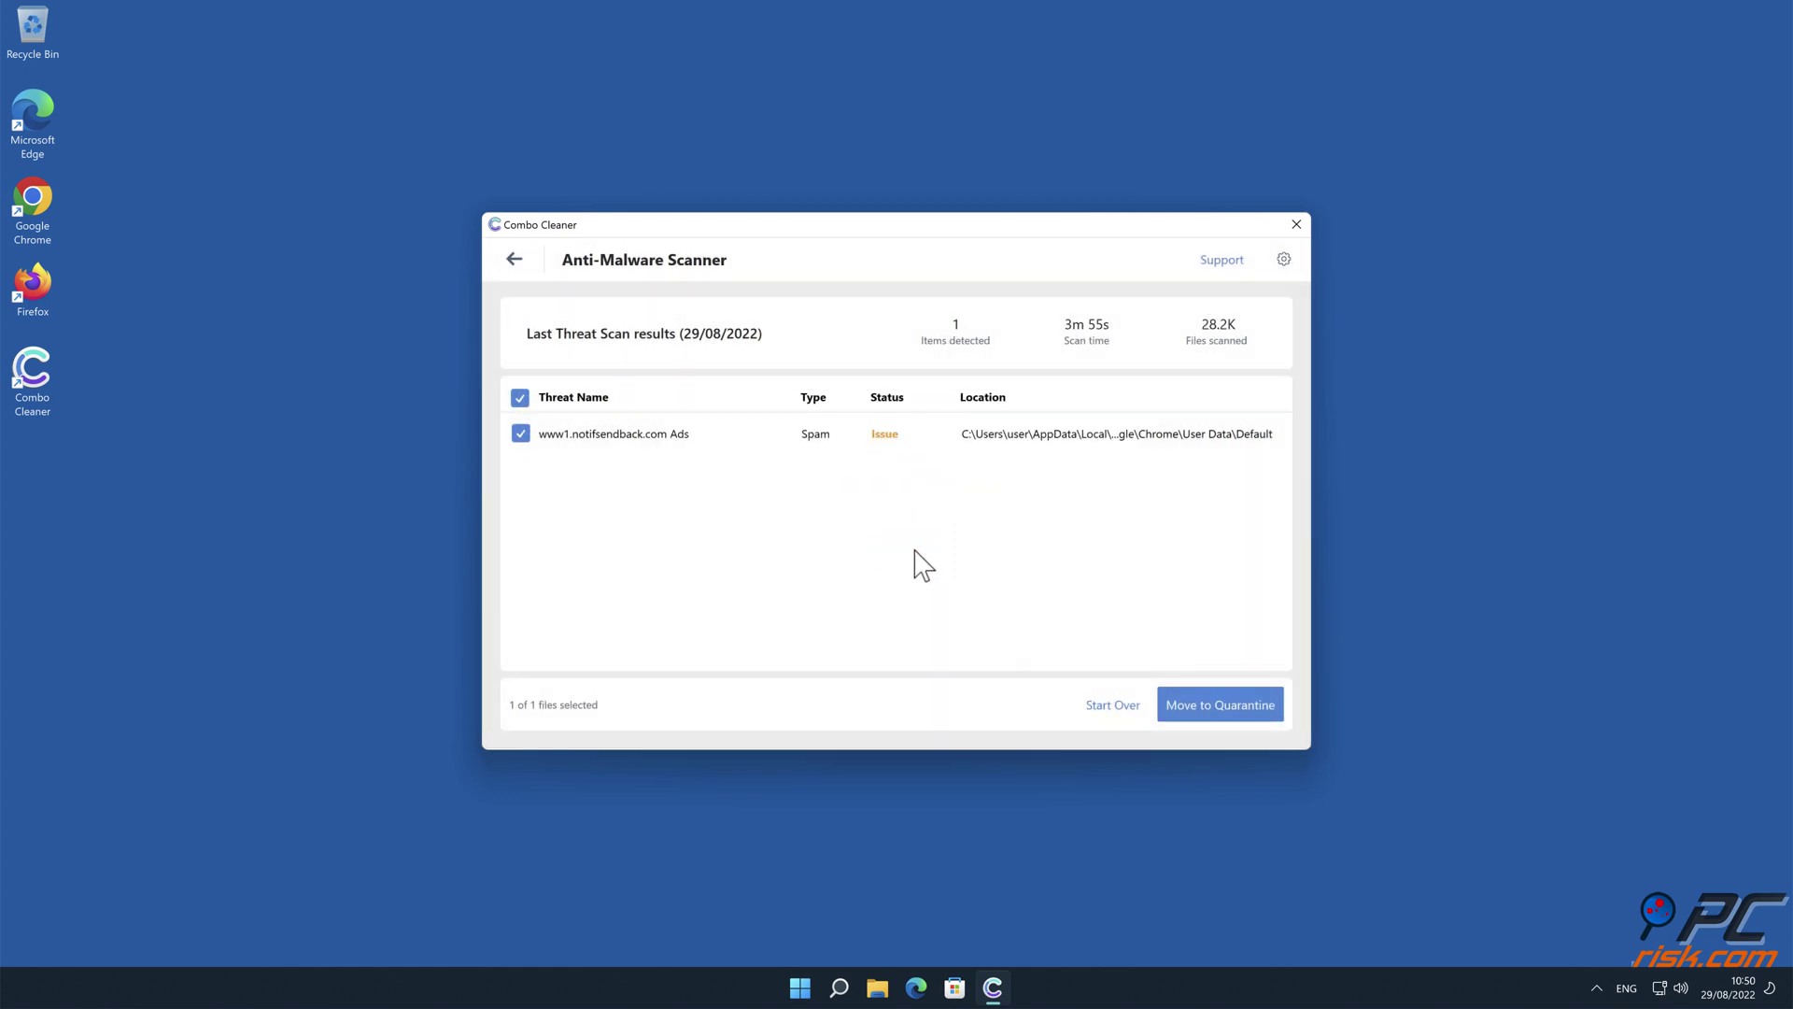
left_click(1252, 704)
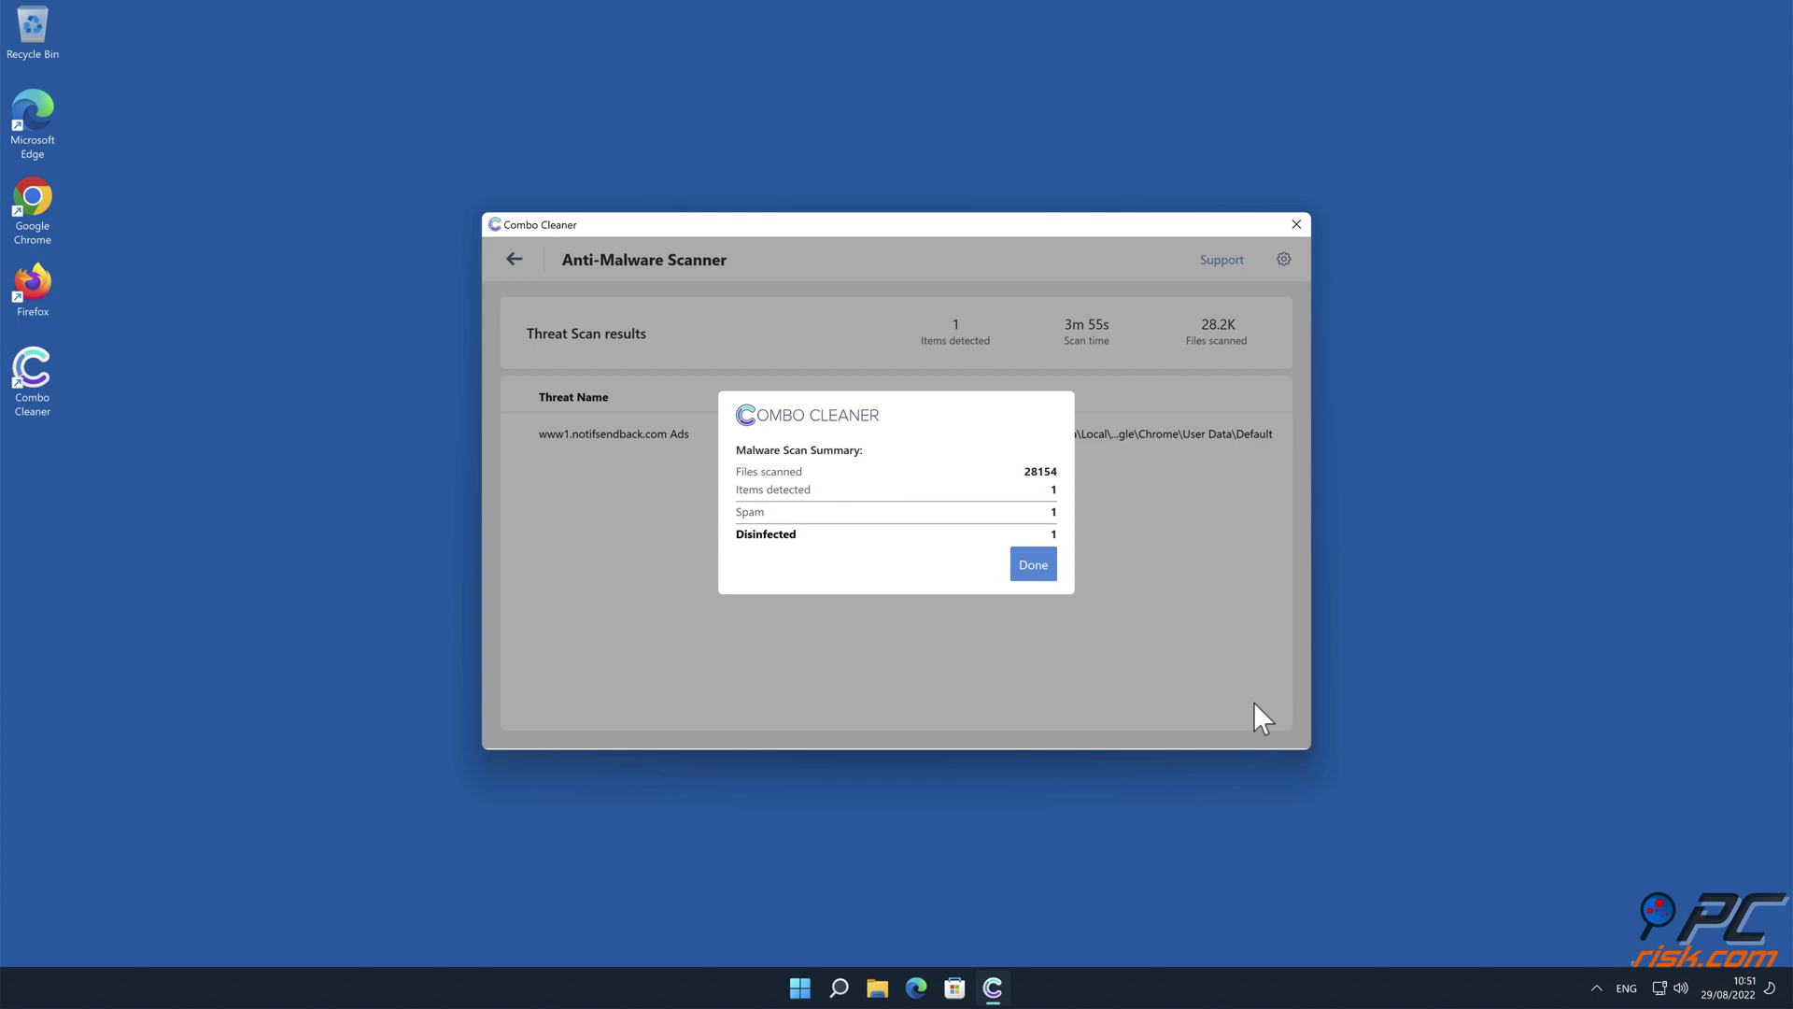
left_click(1051, 567)
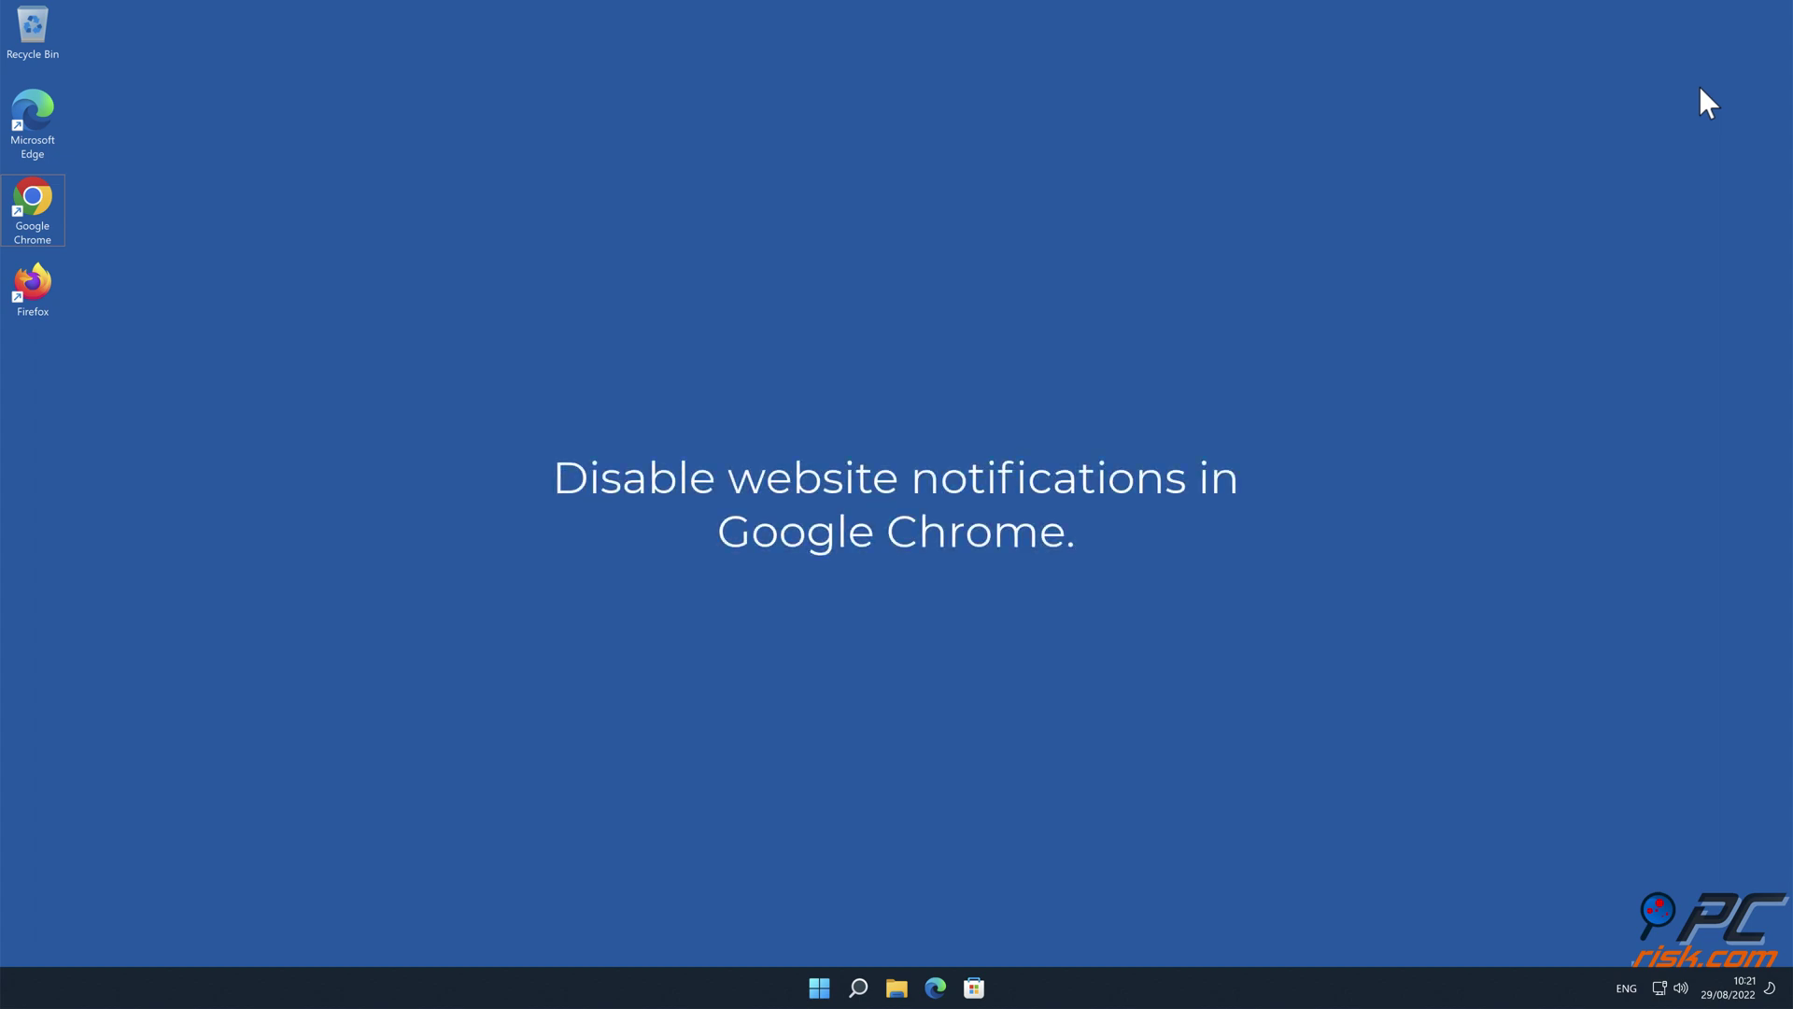
Launch Chrome and go to Settings > Privacy and security
double_click(54, 201)
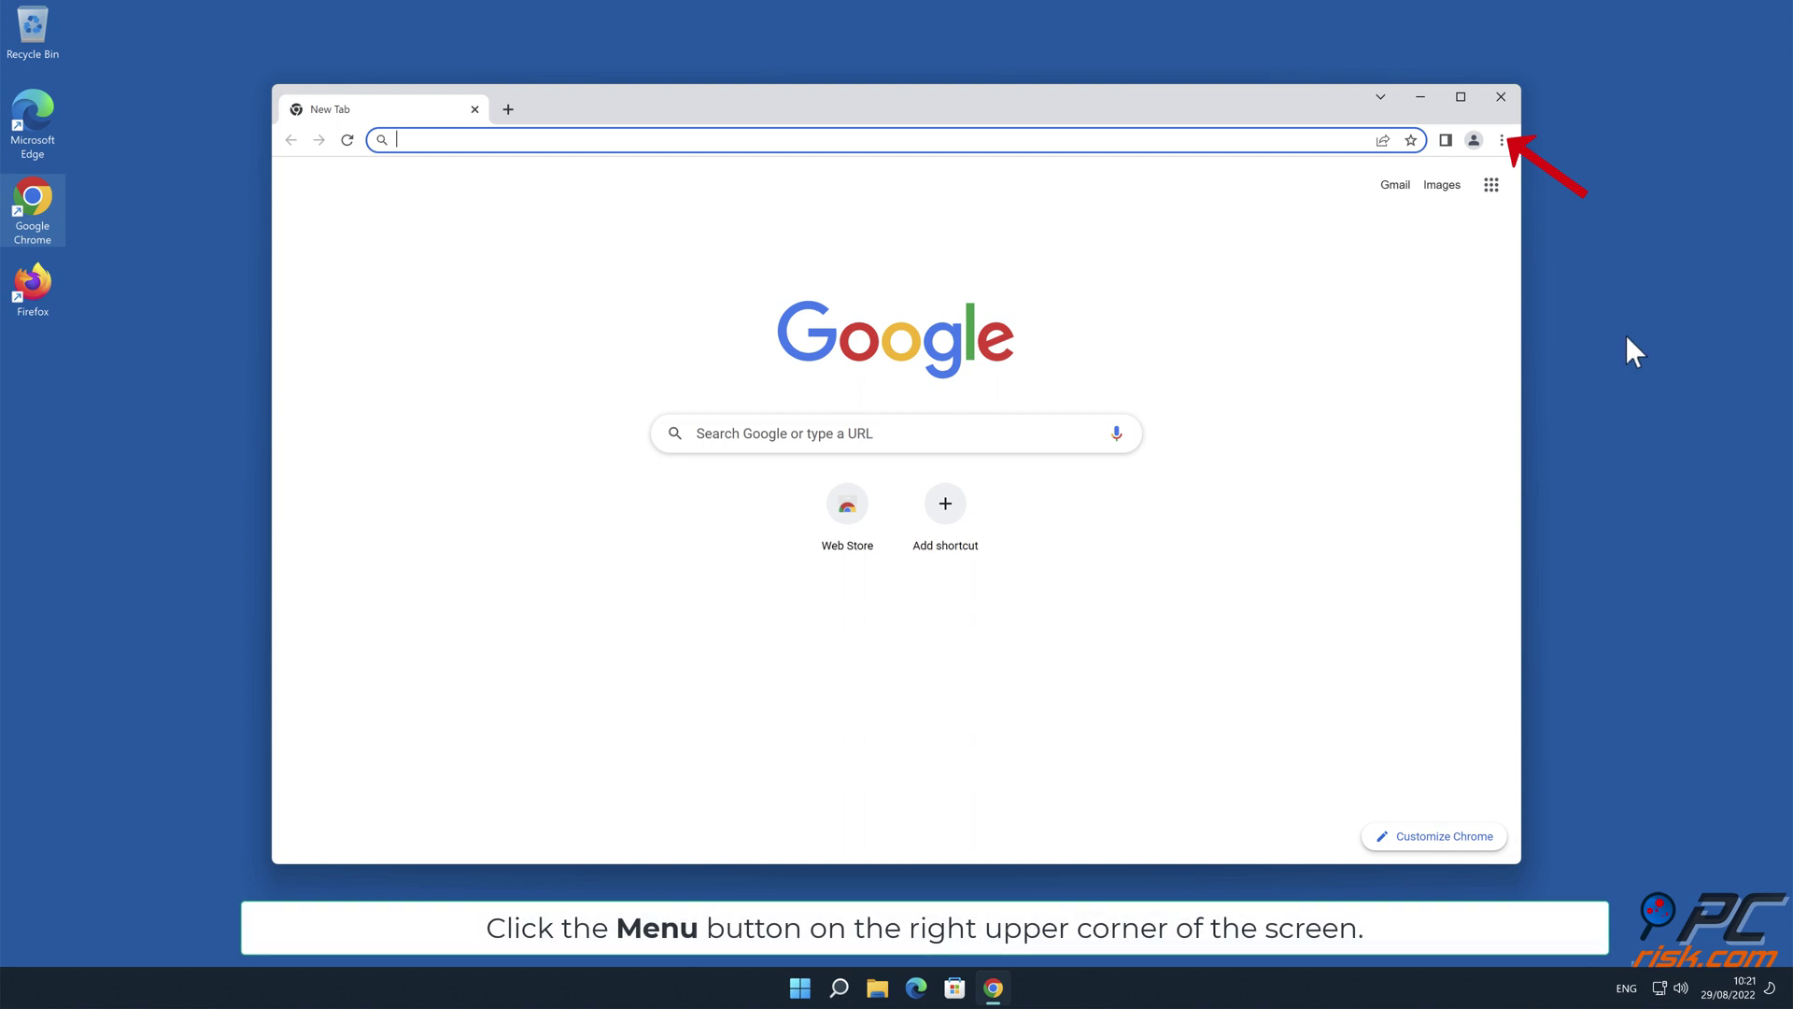
left_click(1504, 141)
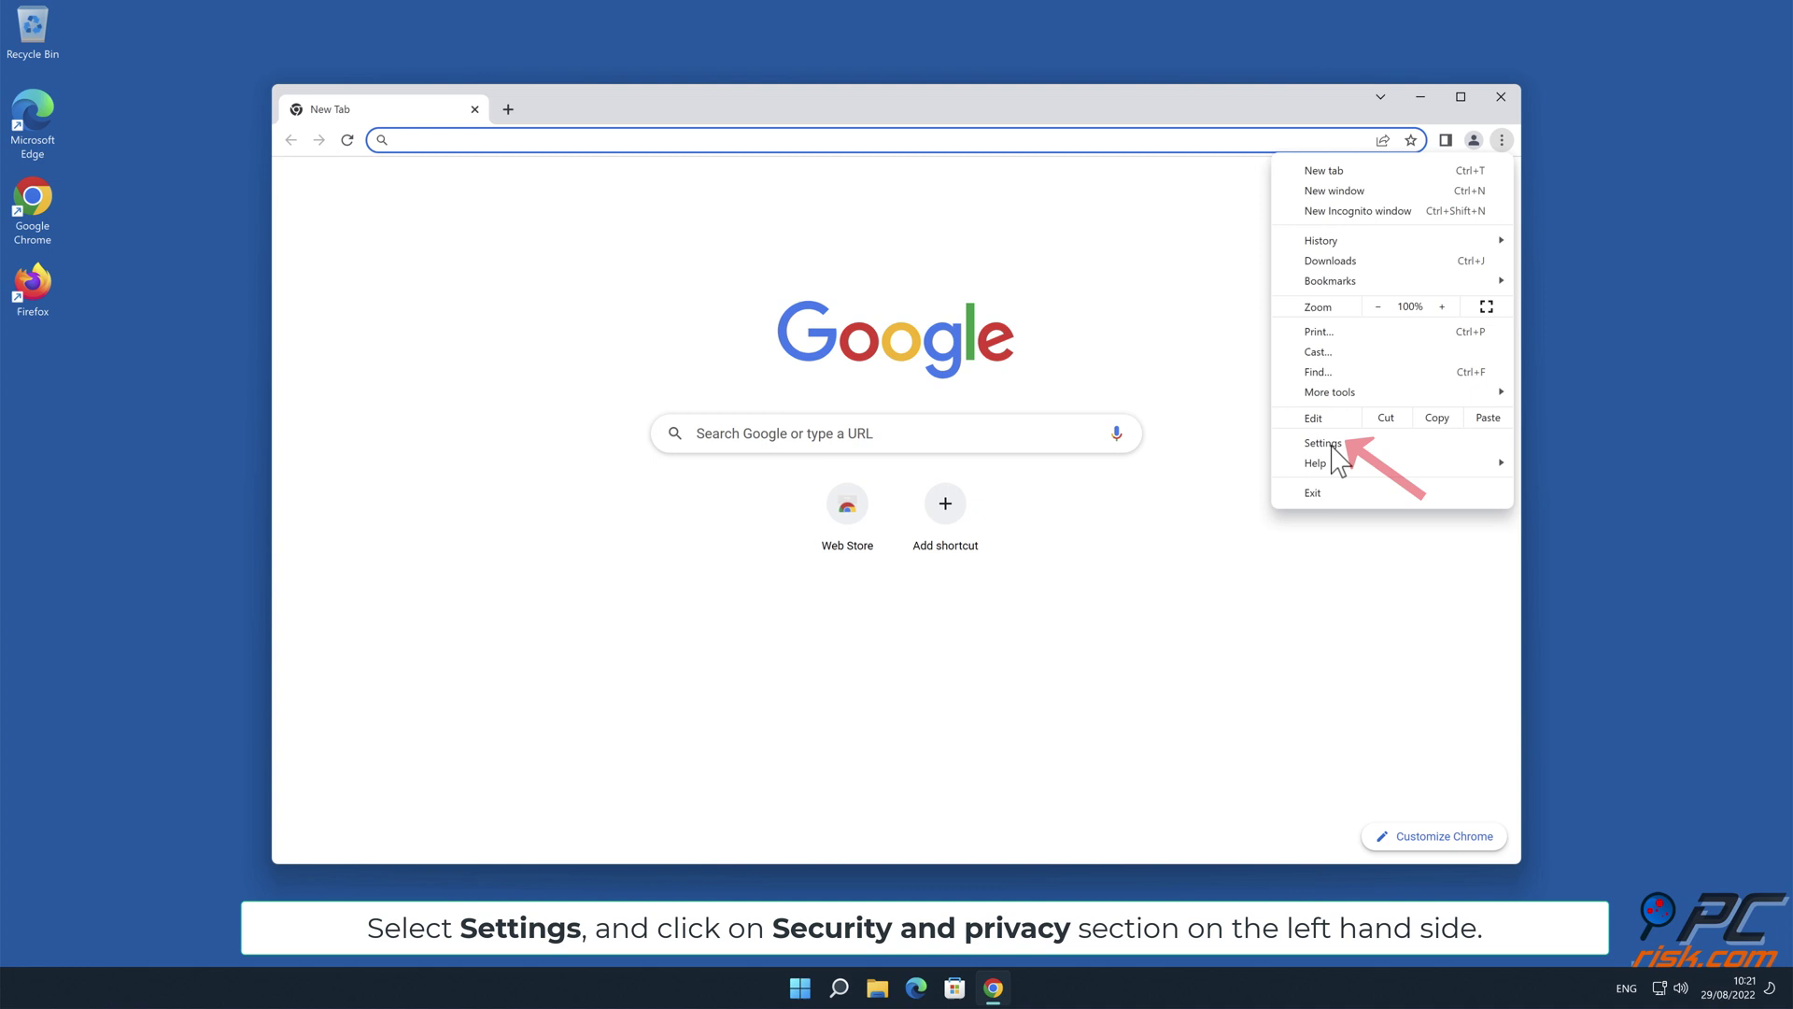
left_click(1331, 445)
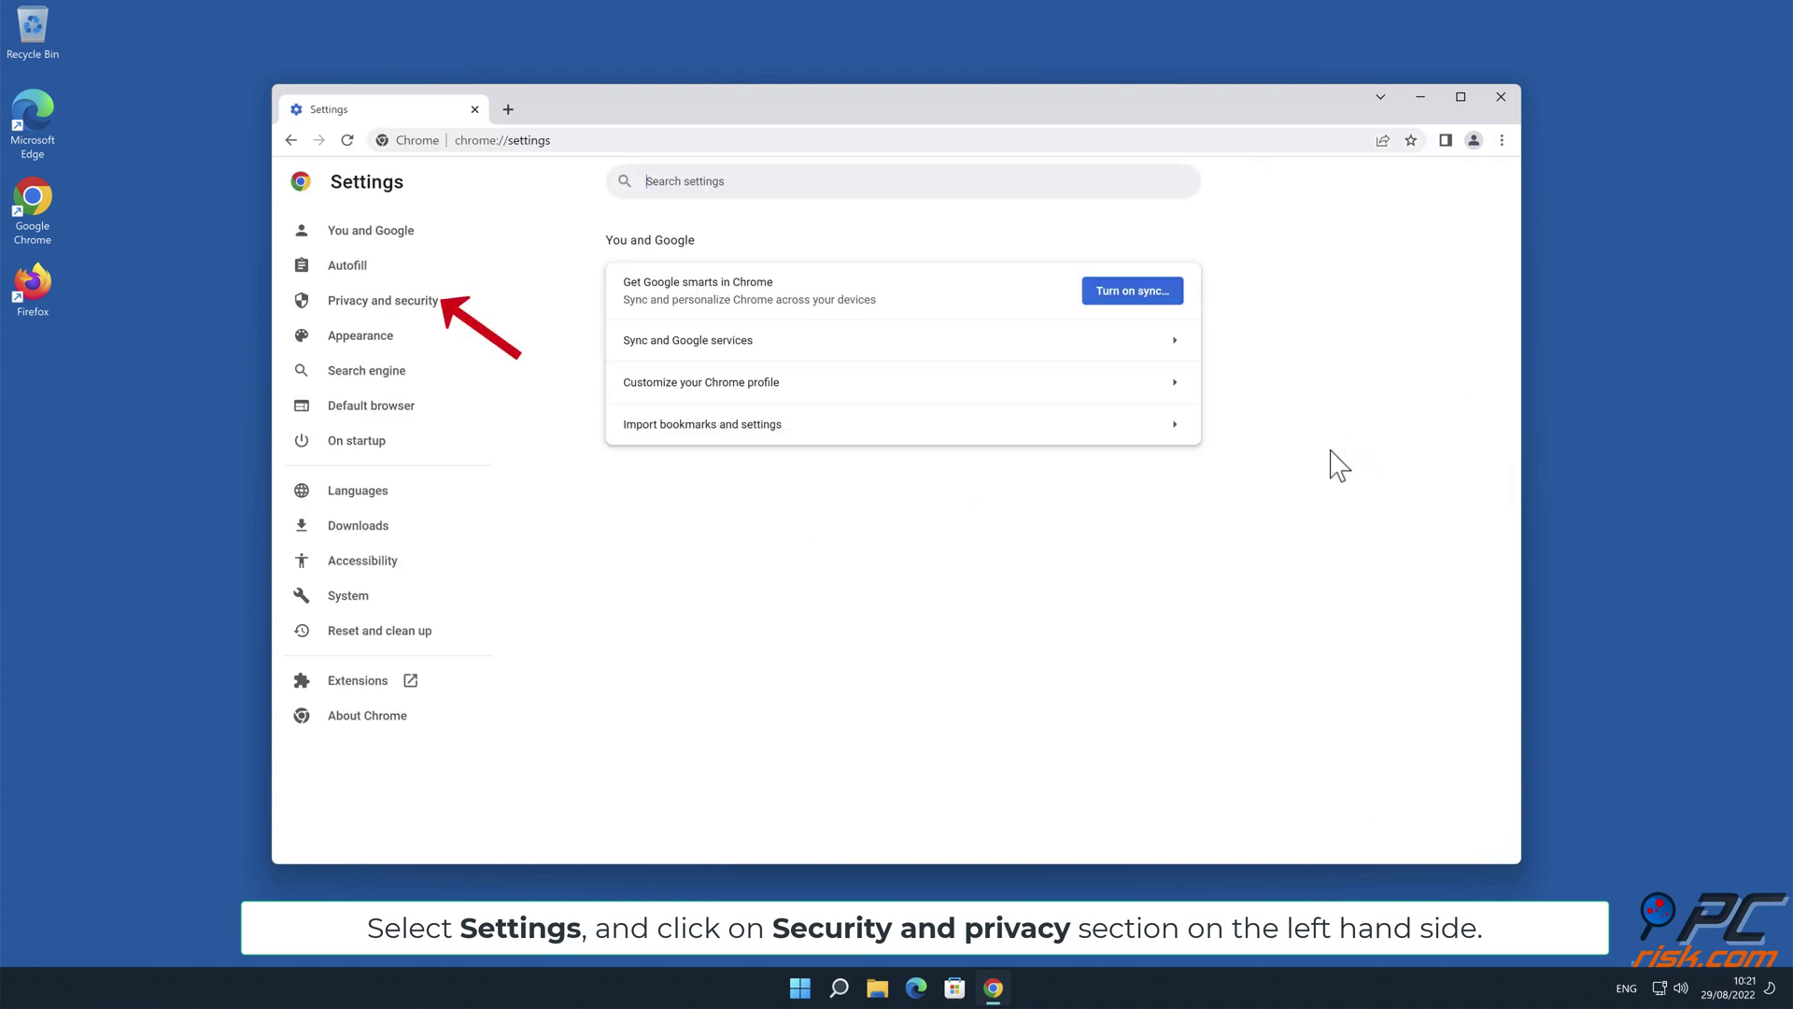
left_click(390, 301)
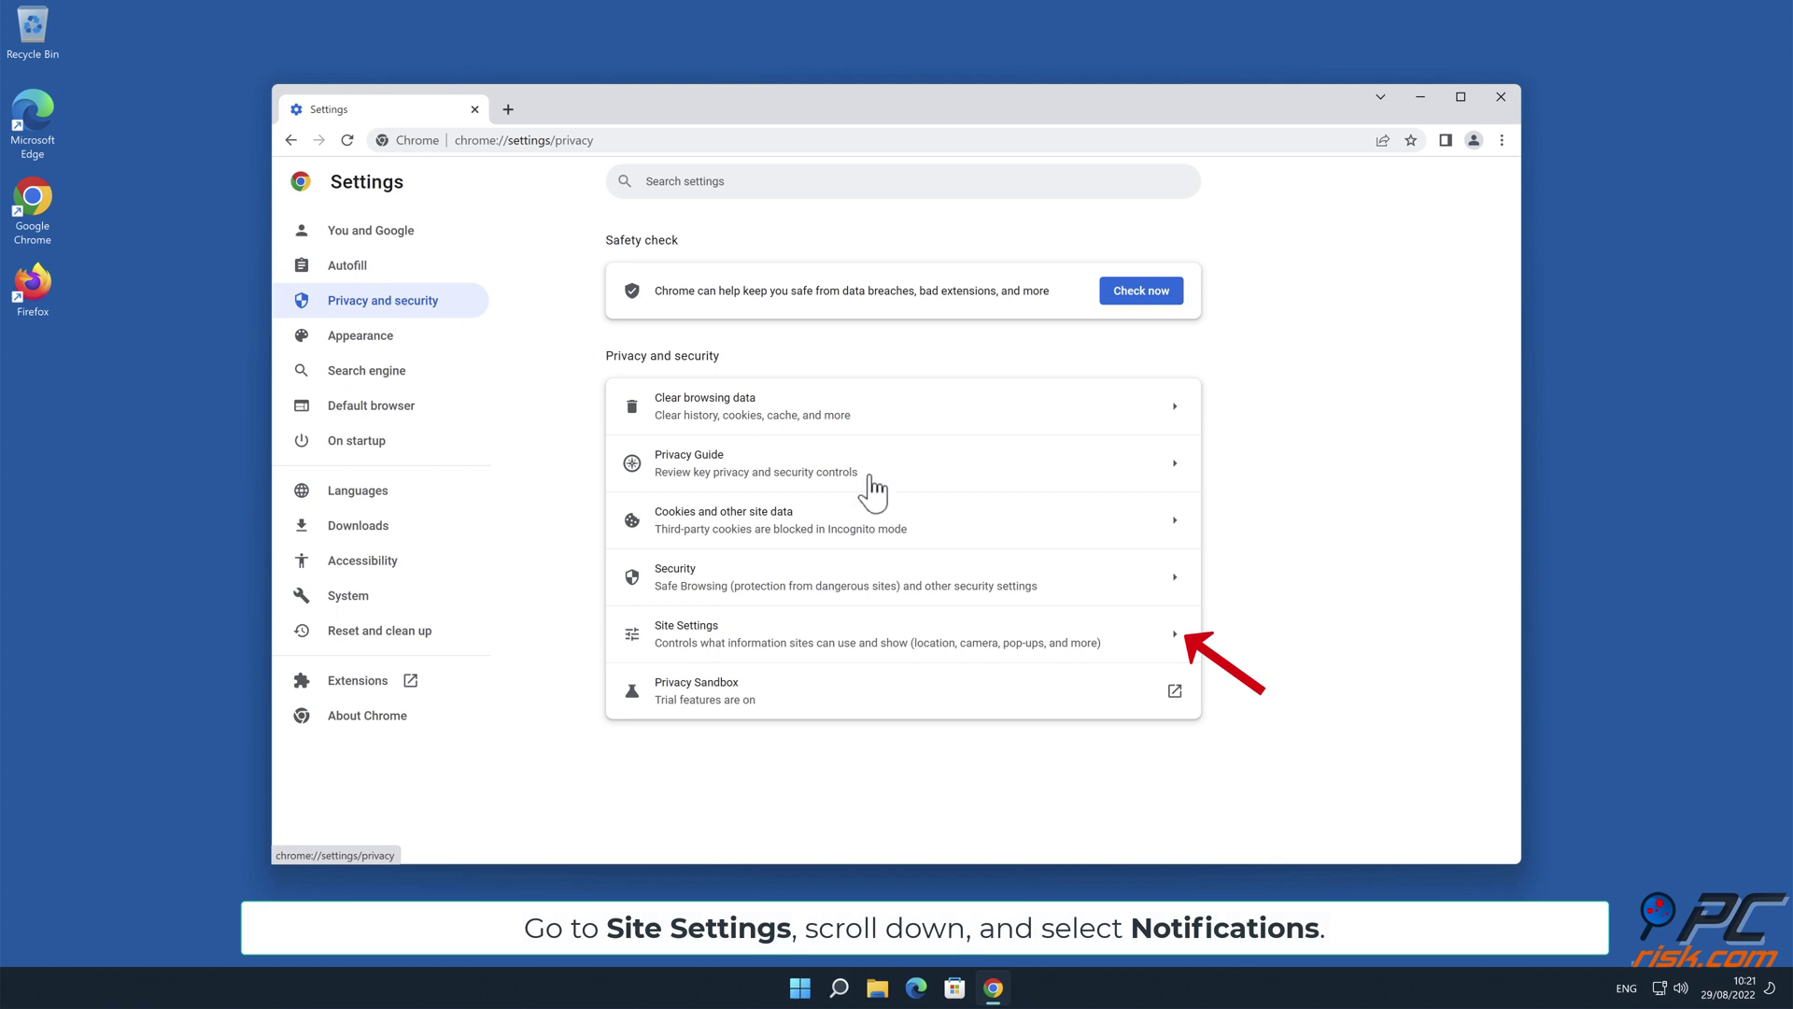
Under Site Settings > Notifications, remove www1.notifsendback.com from the allowed sites
left_click(1179, 639)
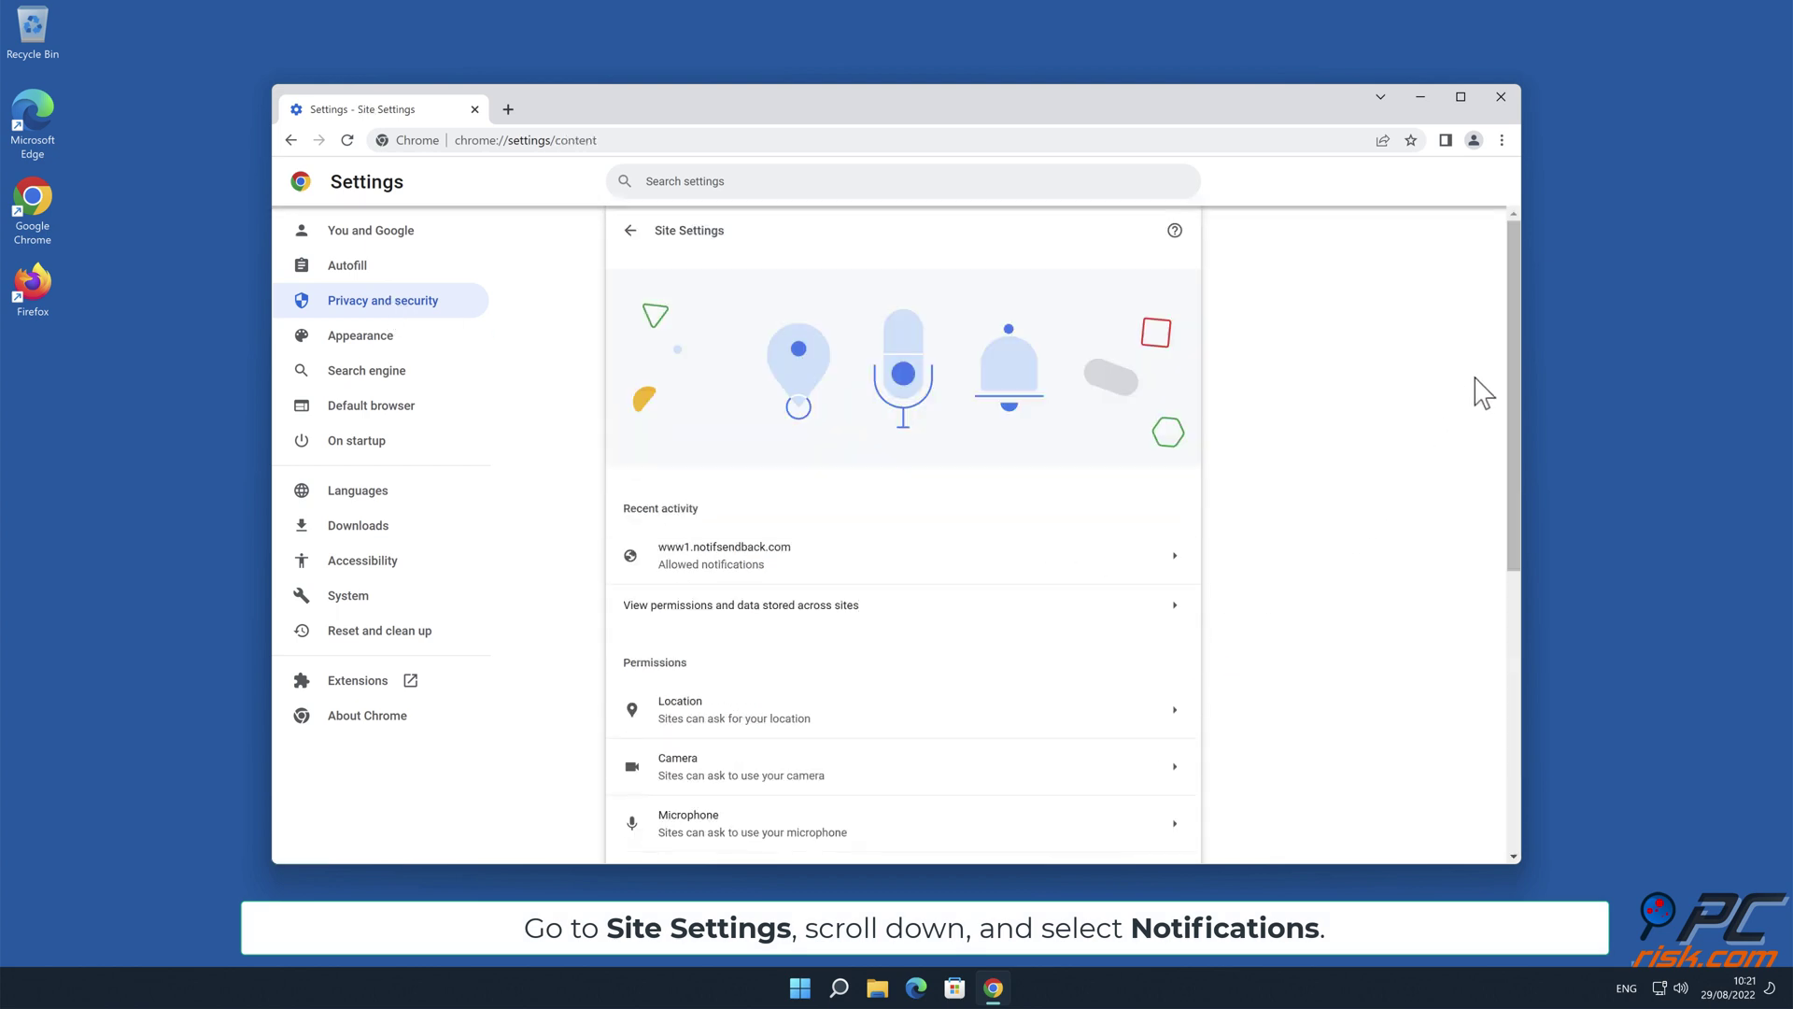
left_click_drag(1510, 353, 1512, 539)
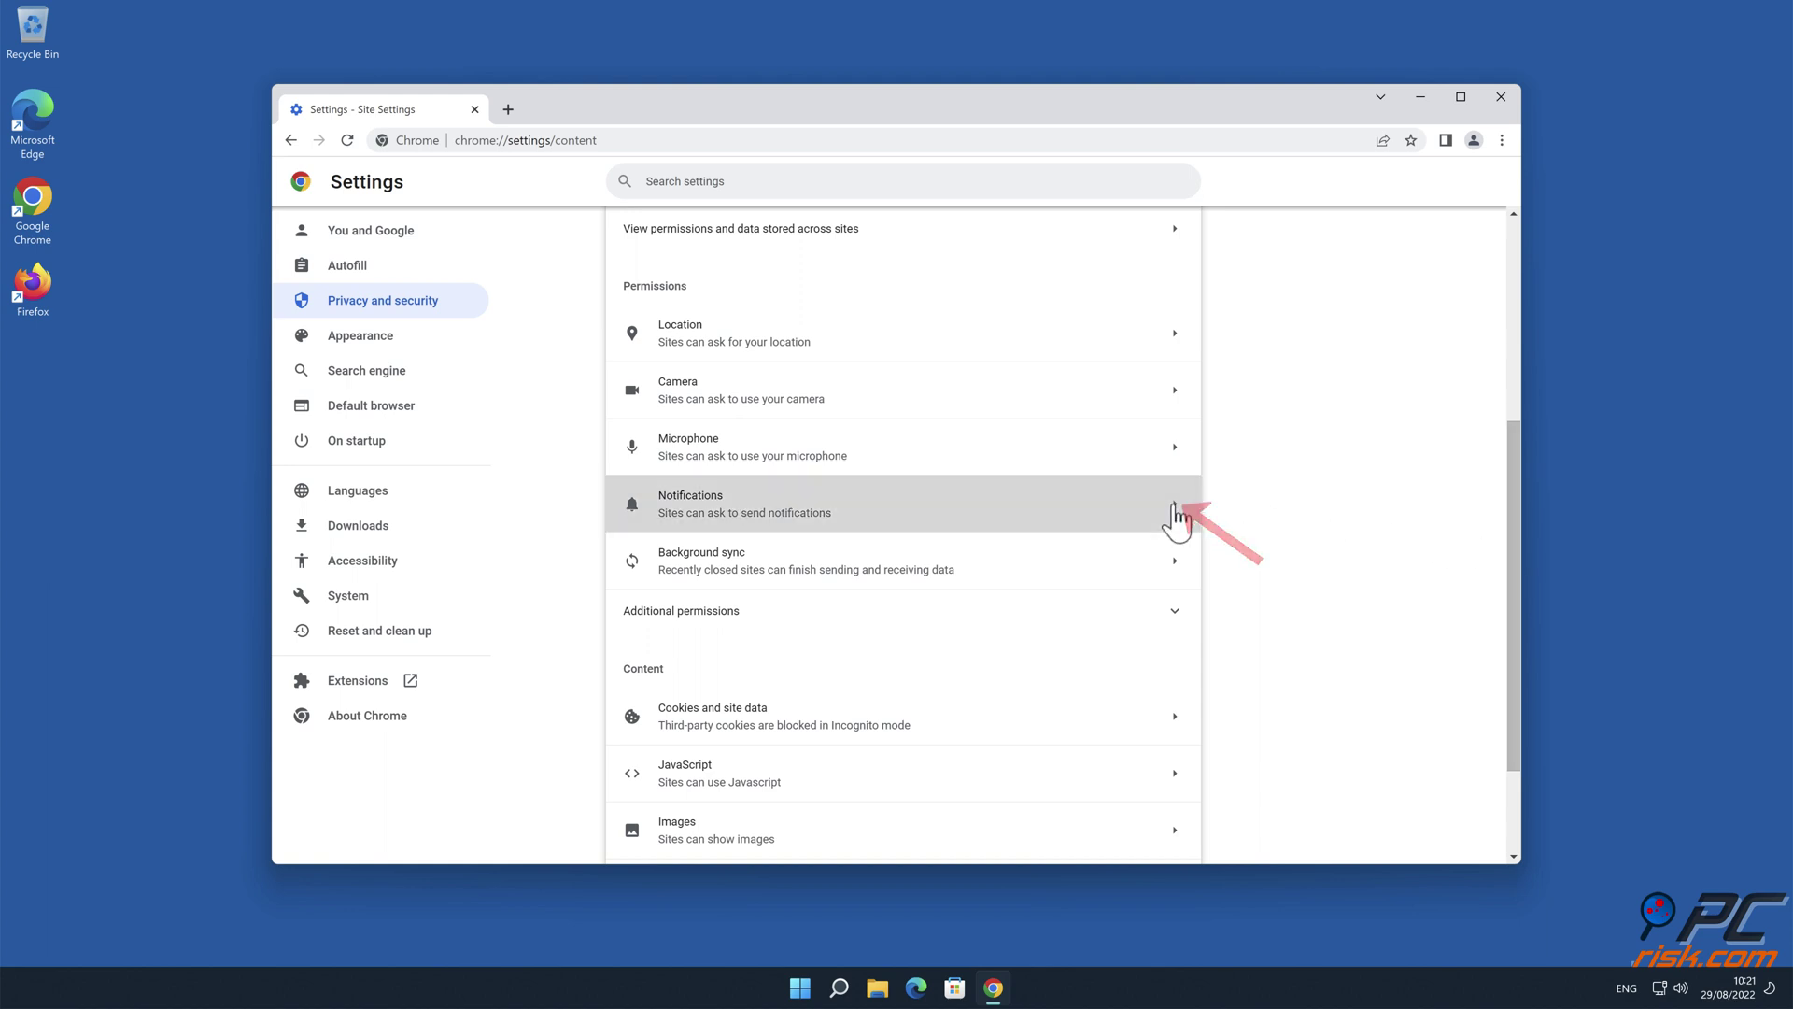
left_click(1179, 513)
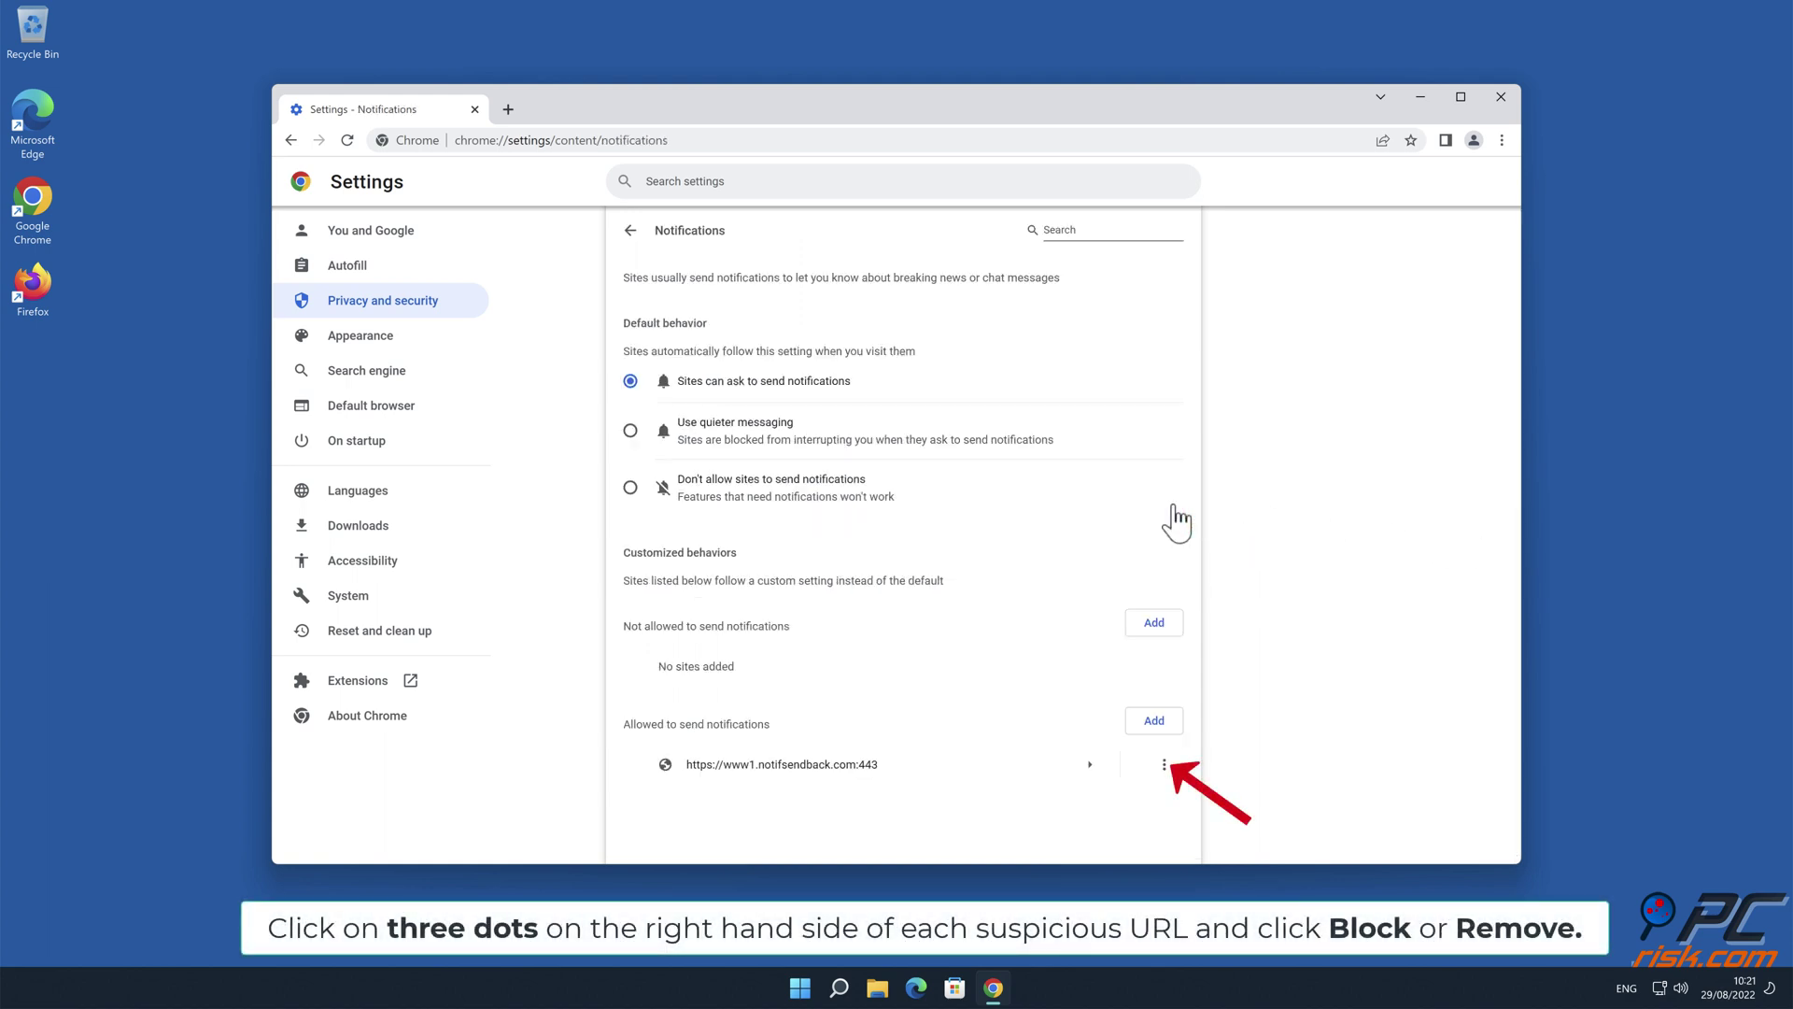
left_click(1164, 766)
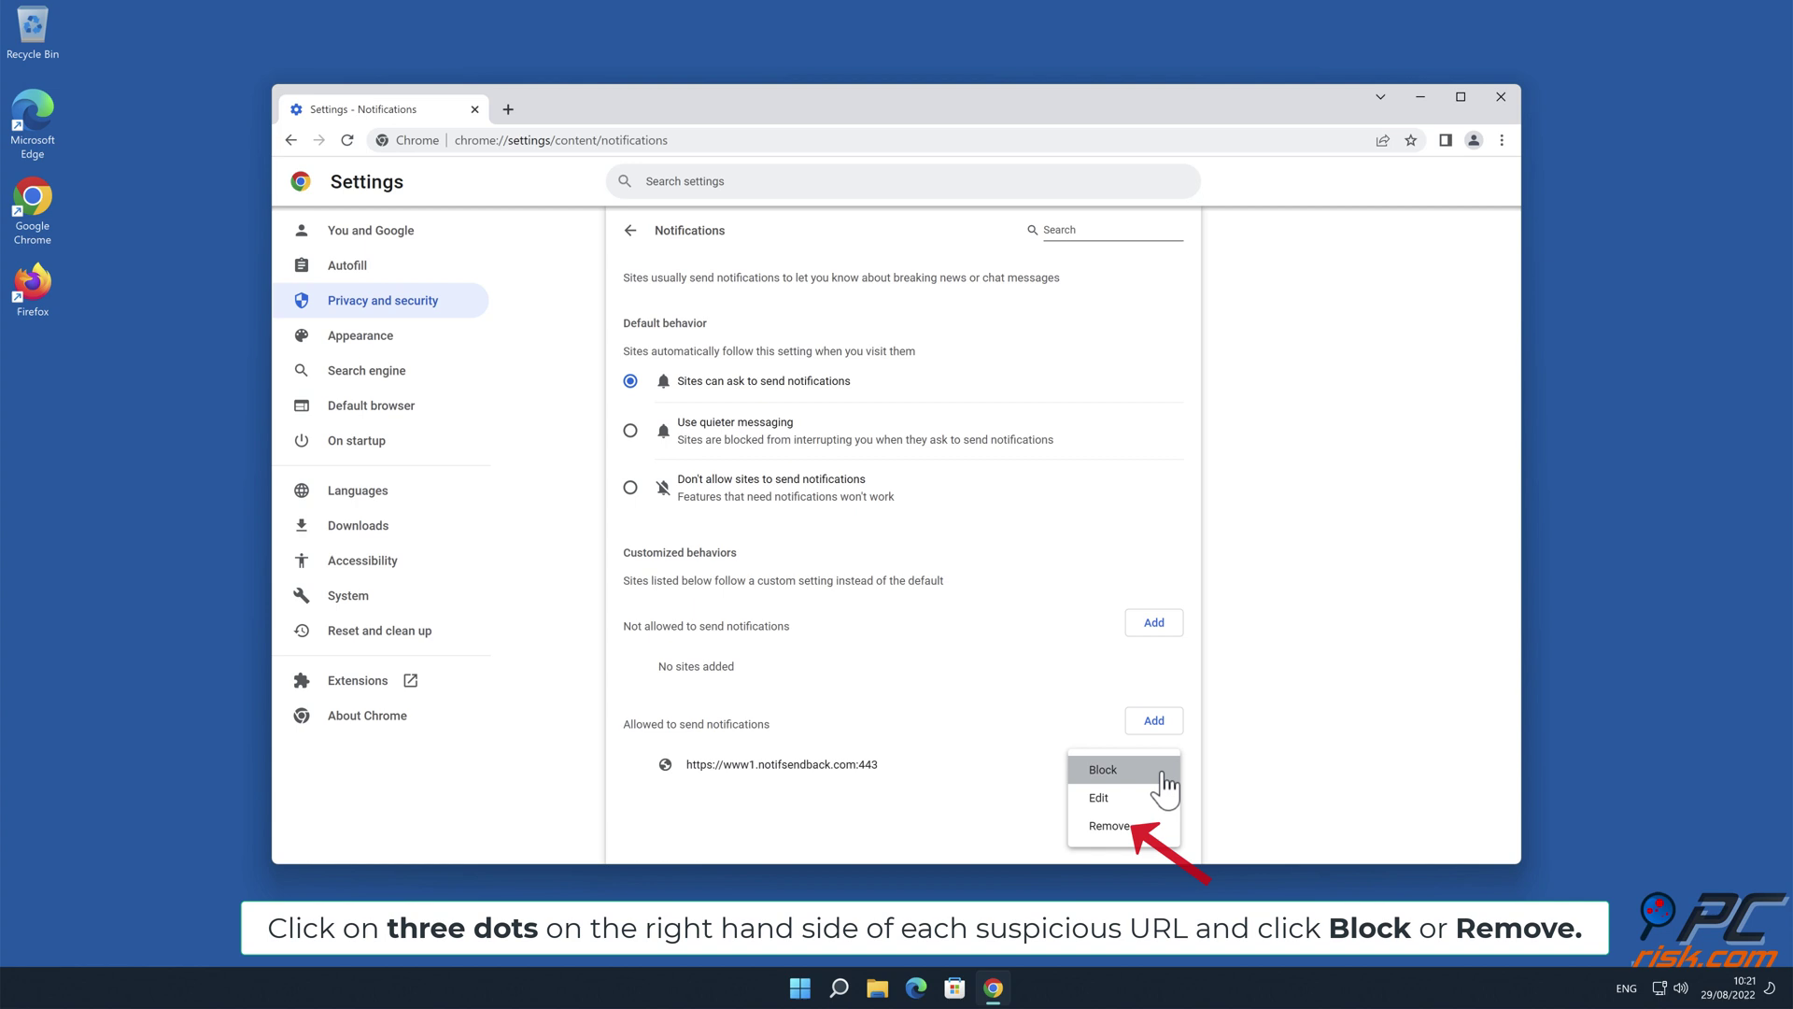
left_click(1141, 838)
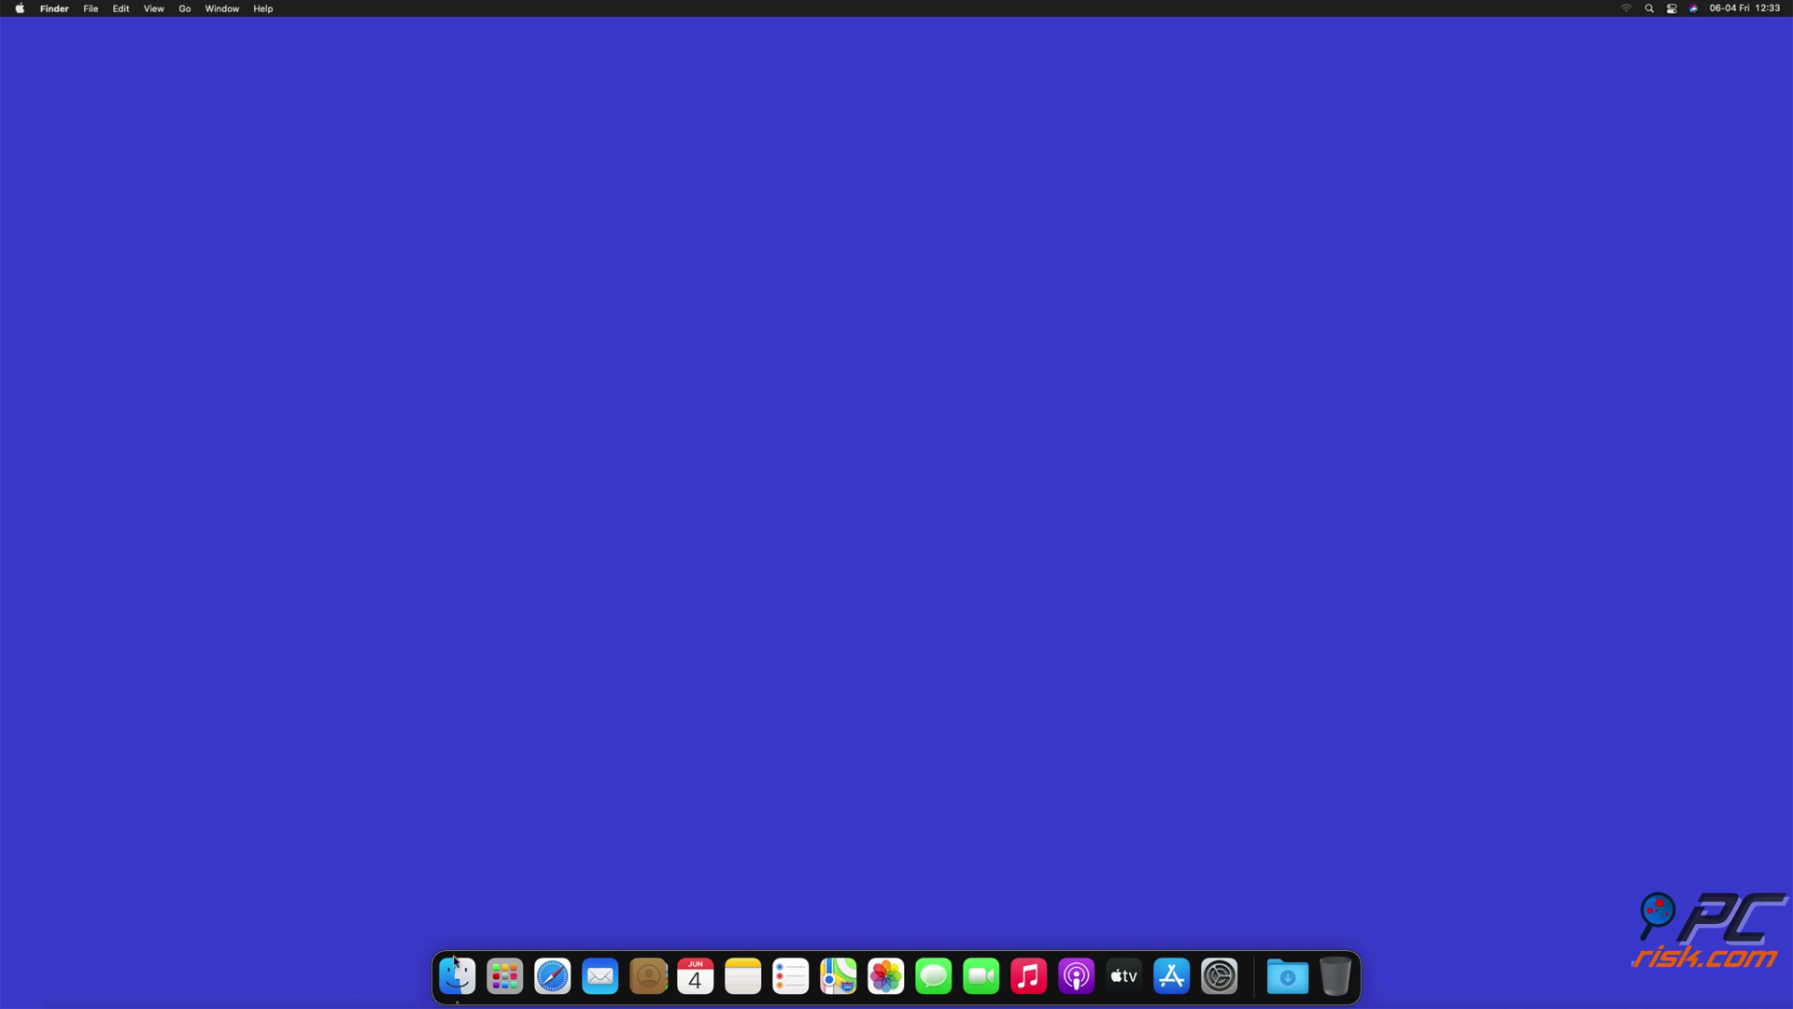
Launch Safari and open Settings > Websites > Notifications
left_click(543, 984)
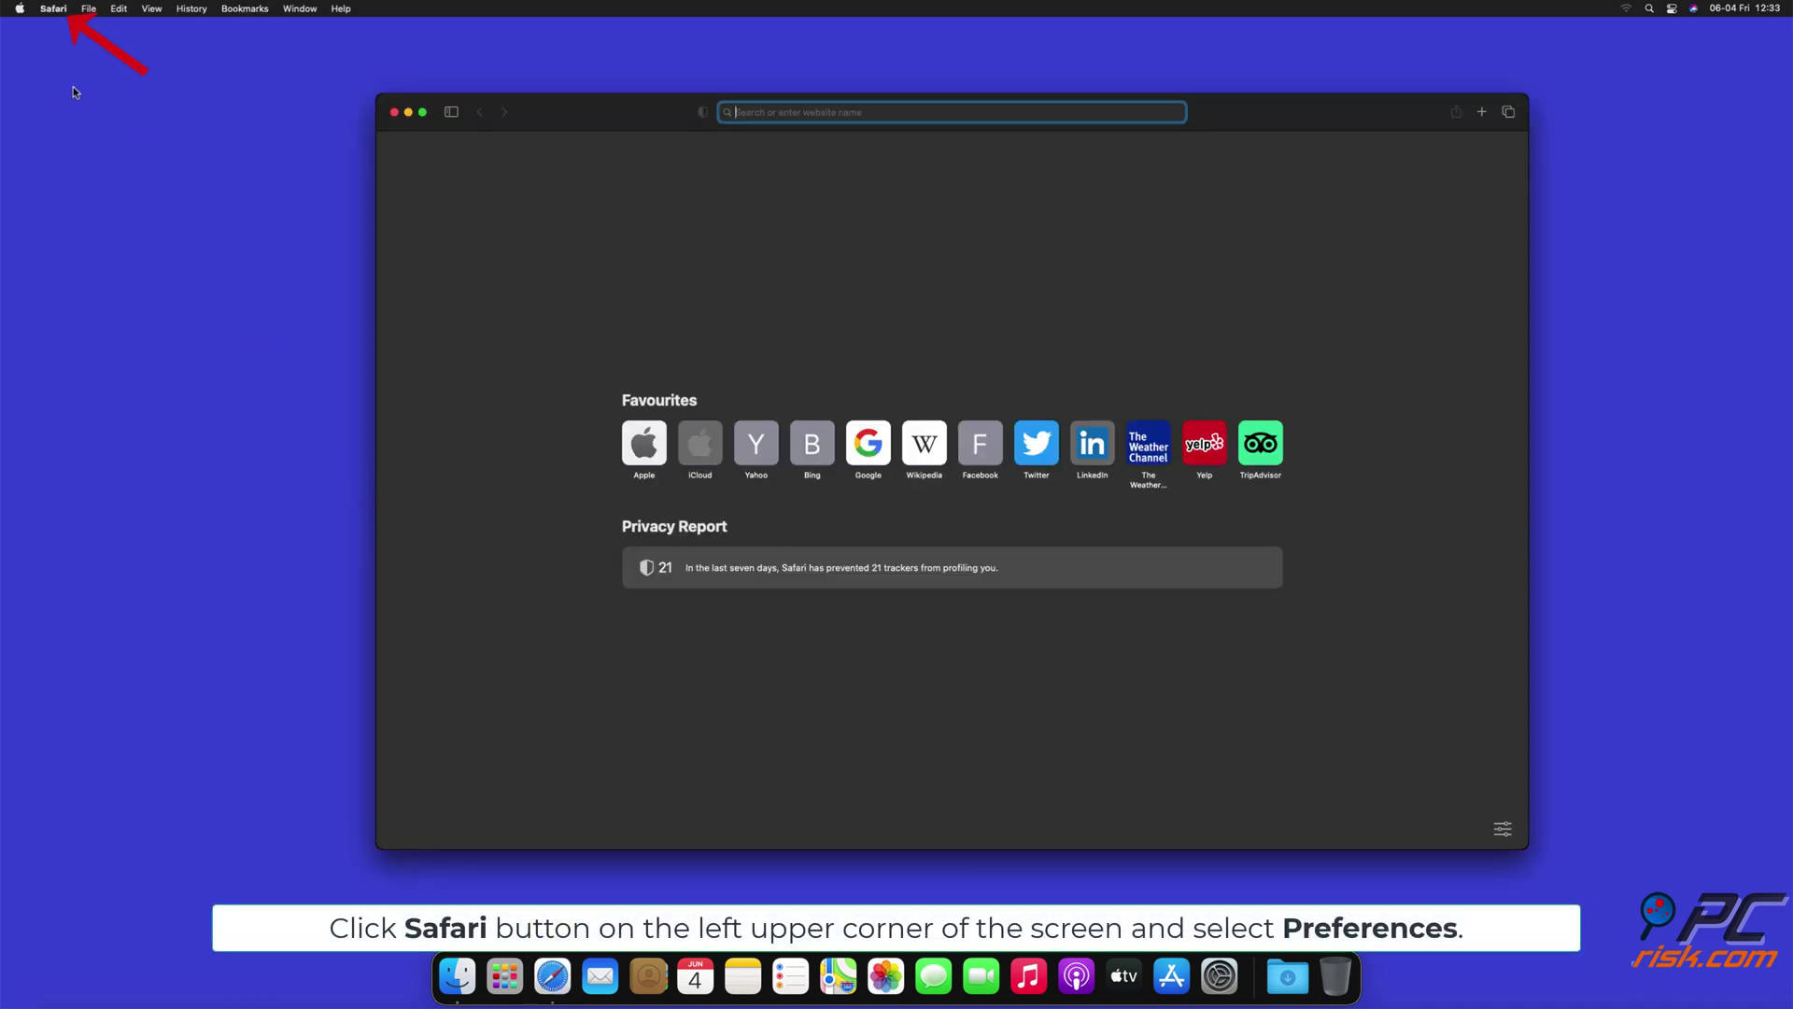
left_click(54, 9)
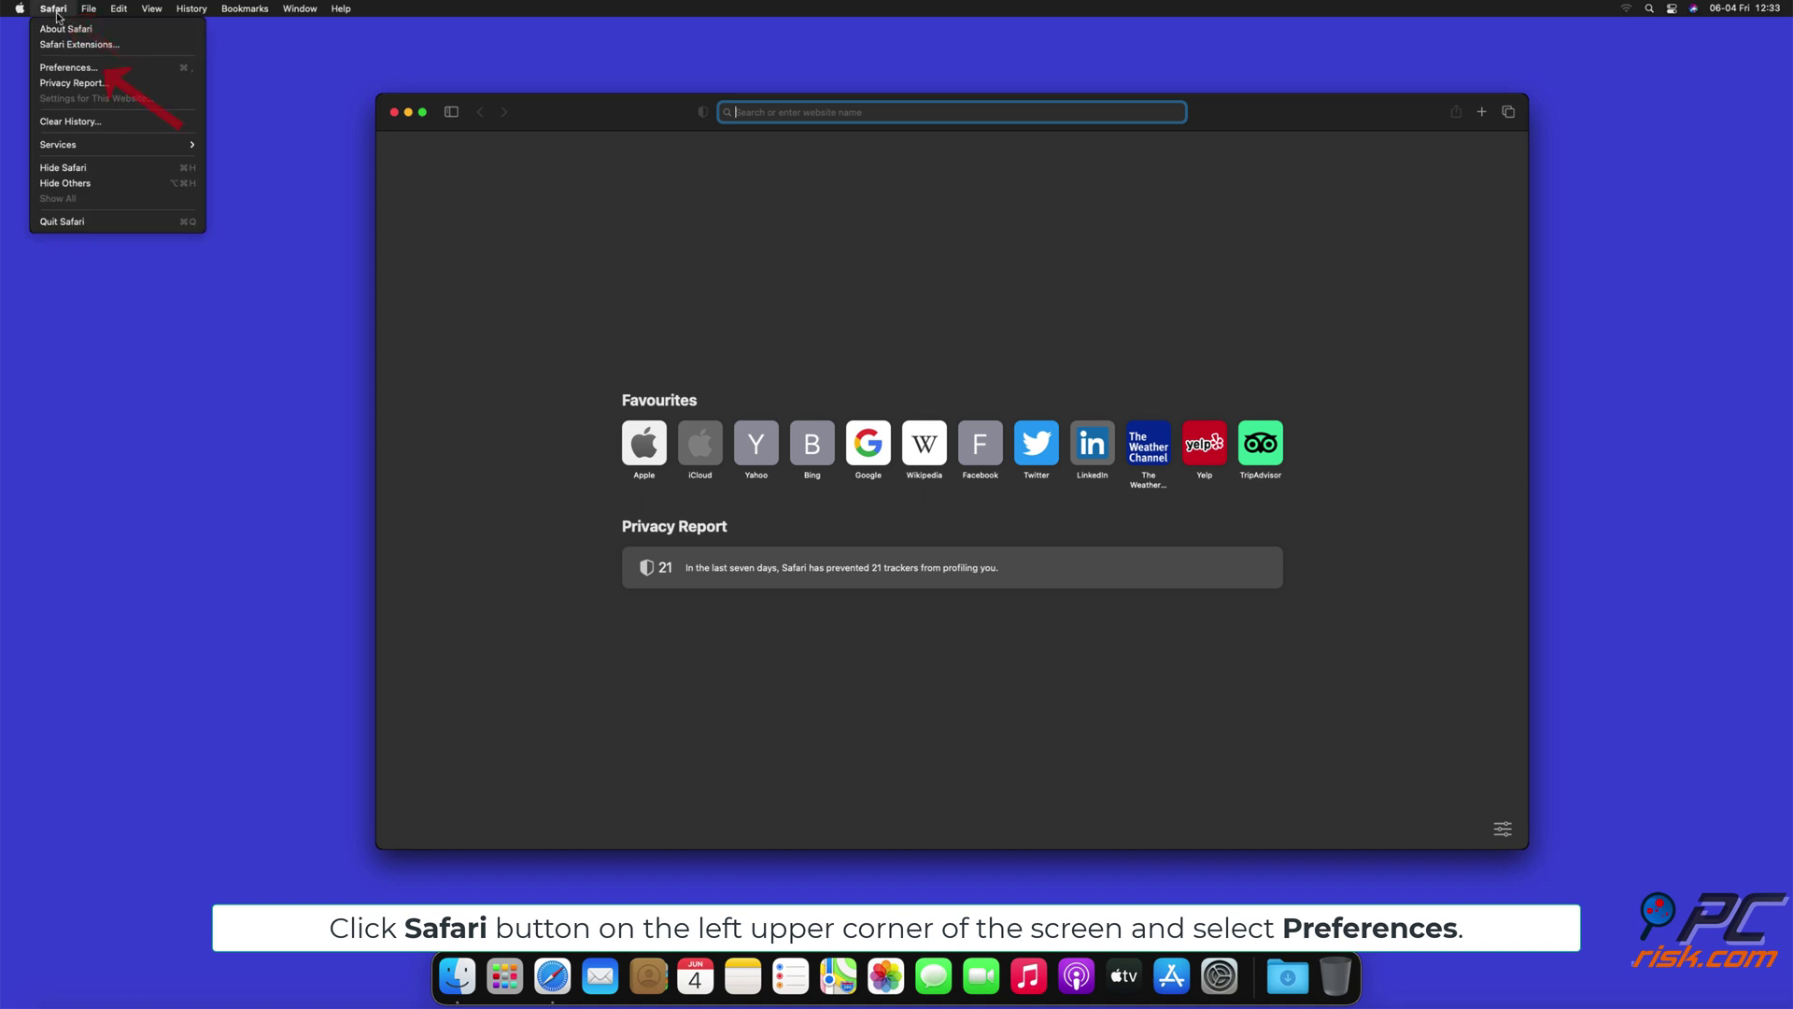
left_click(89, 68)
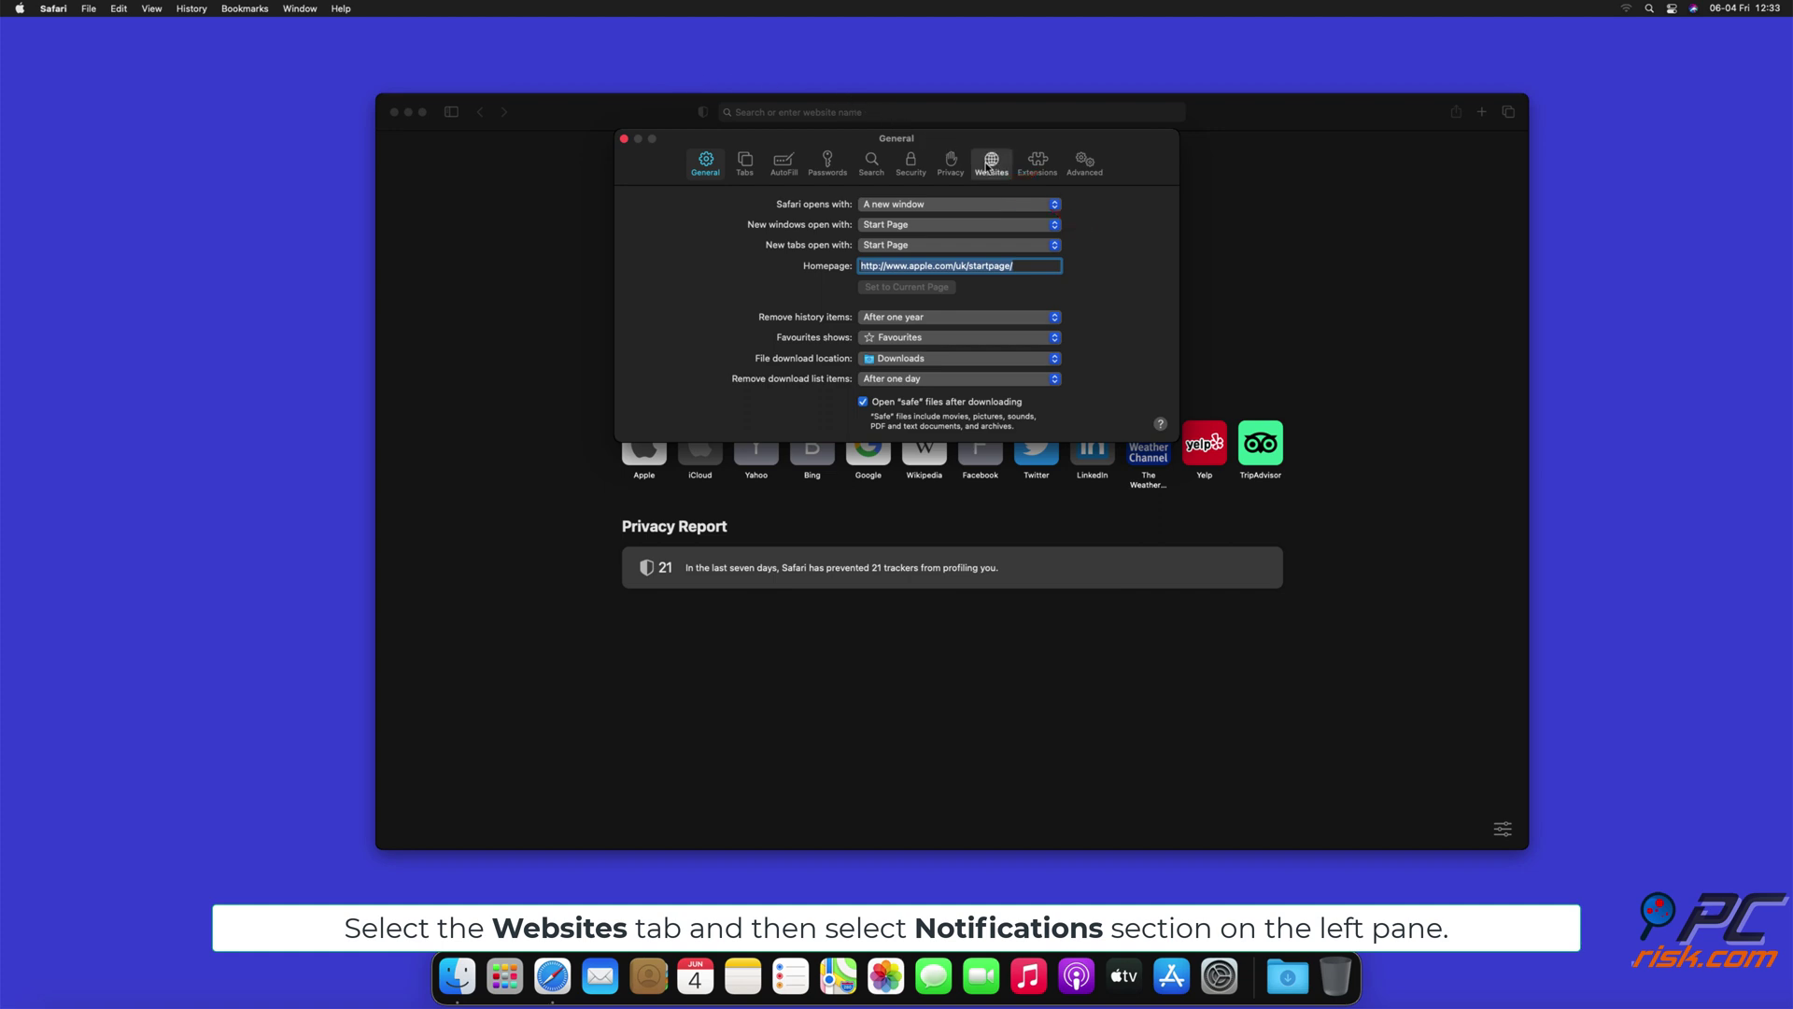
left_click(990, 164)
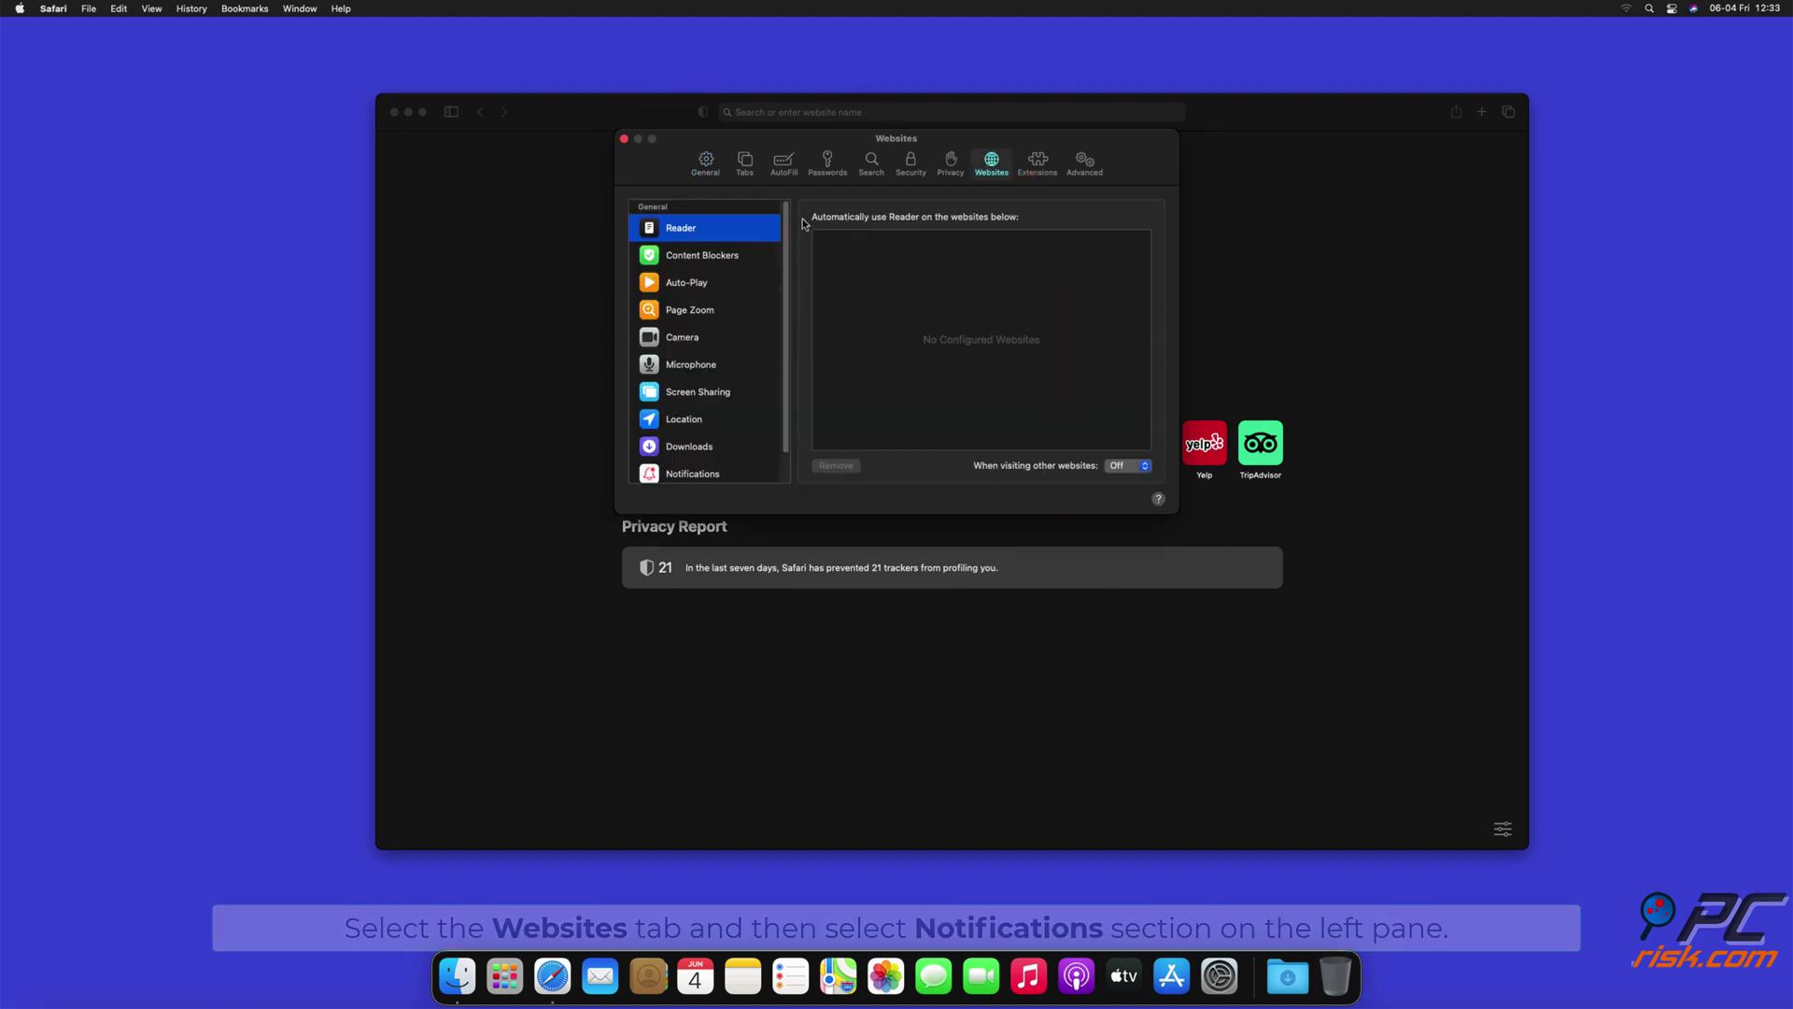
left_click_drag(789, 232, 787, 282)
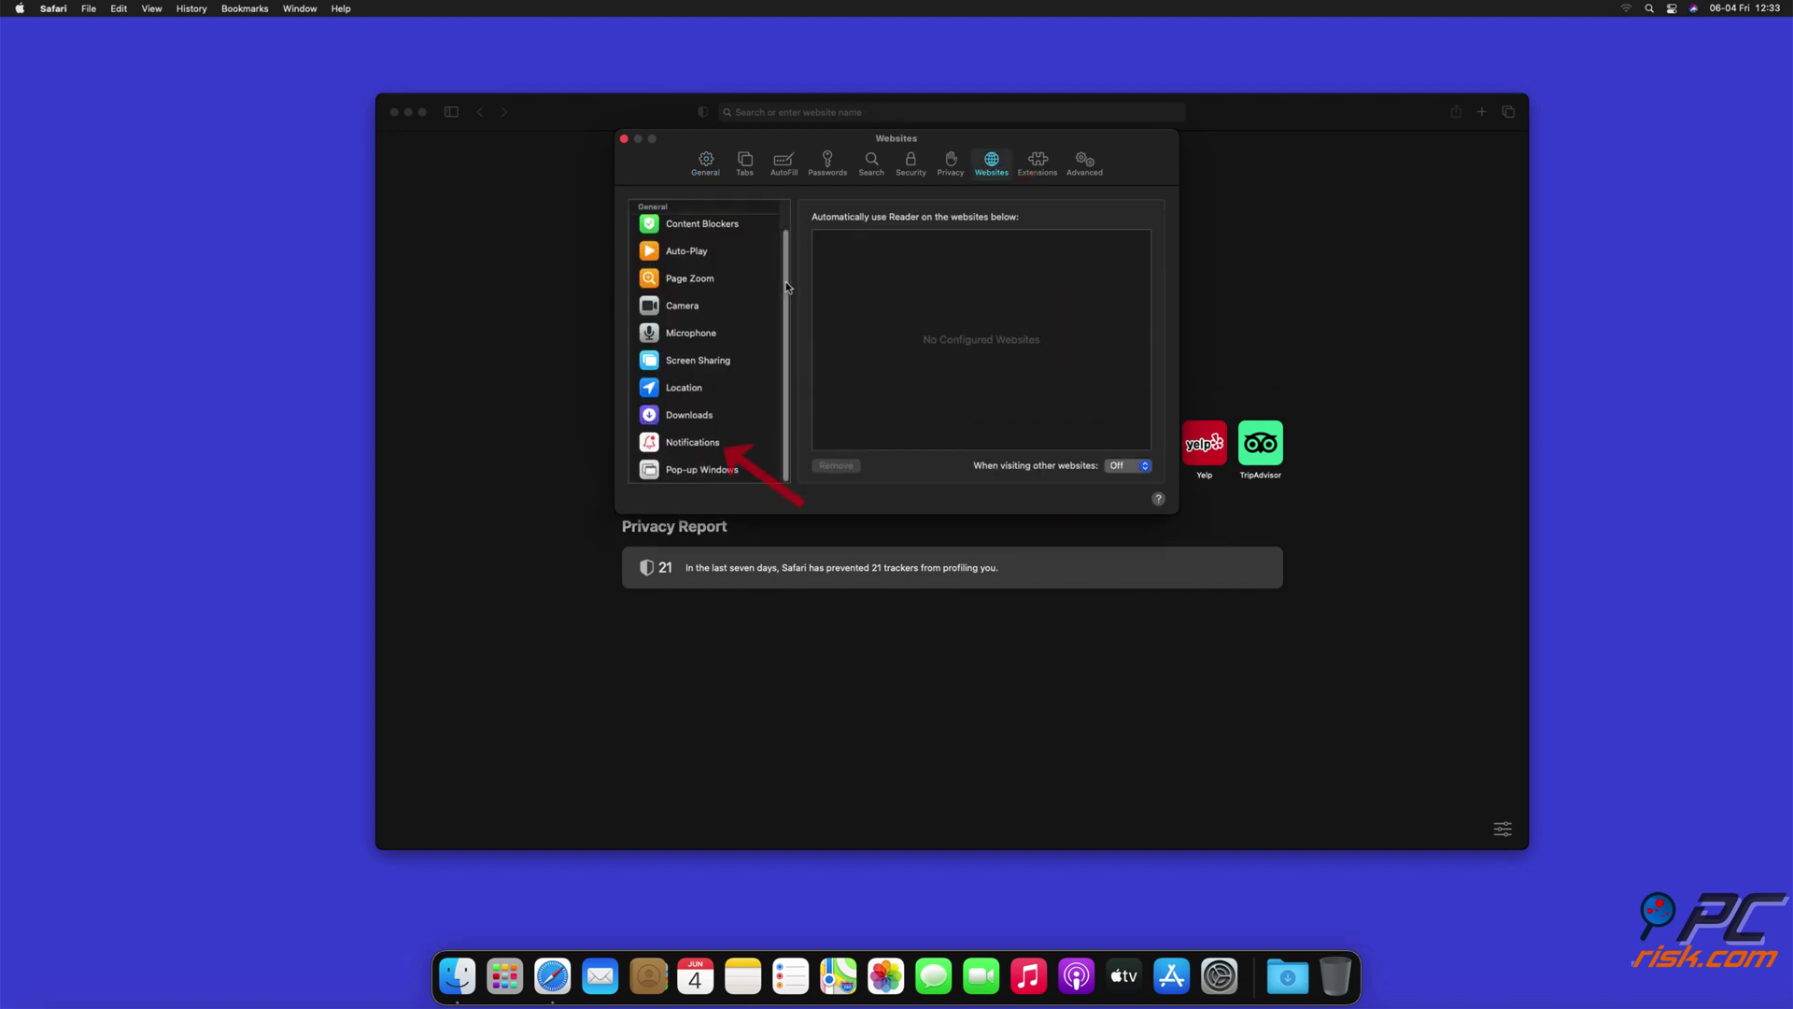
left_click(695, 447)
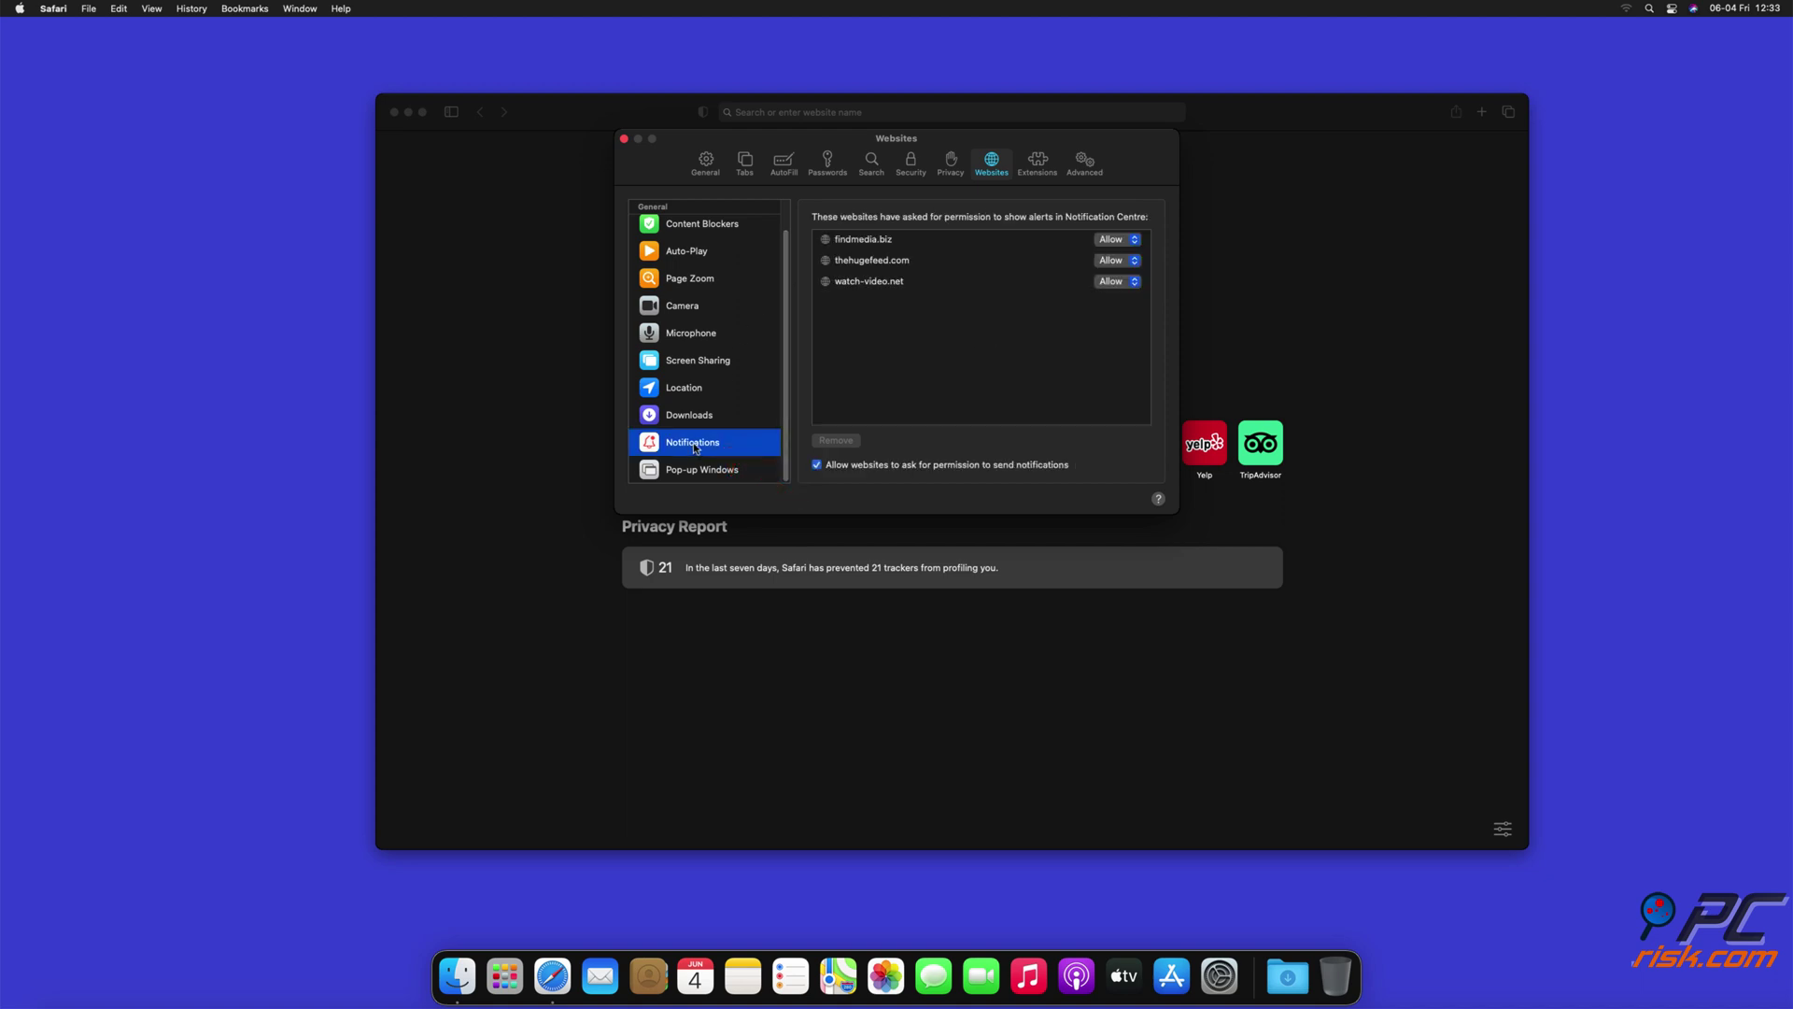
Set findmedia.biz, thehugefeed.com and watch-video.net to Deny, then close Safari
left_click(1135, 241)
left_click(1116, 257)
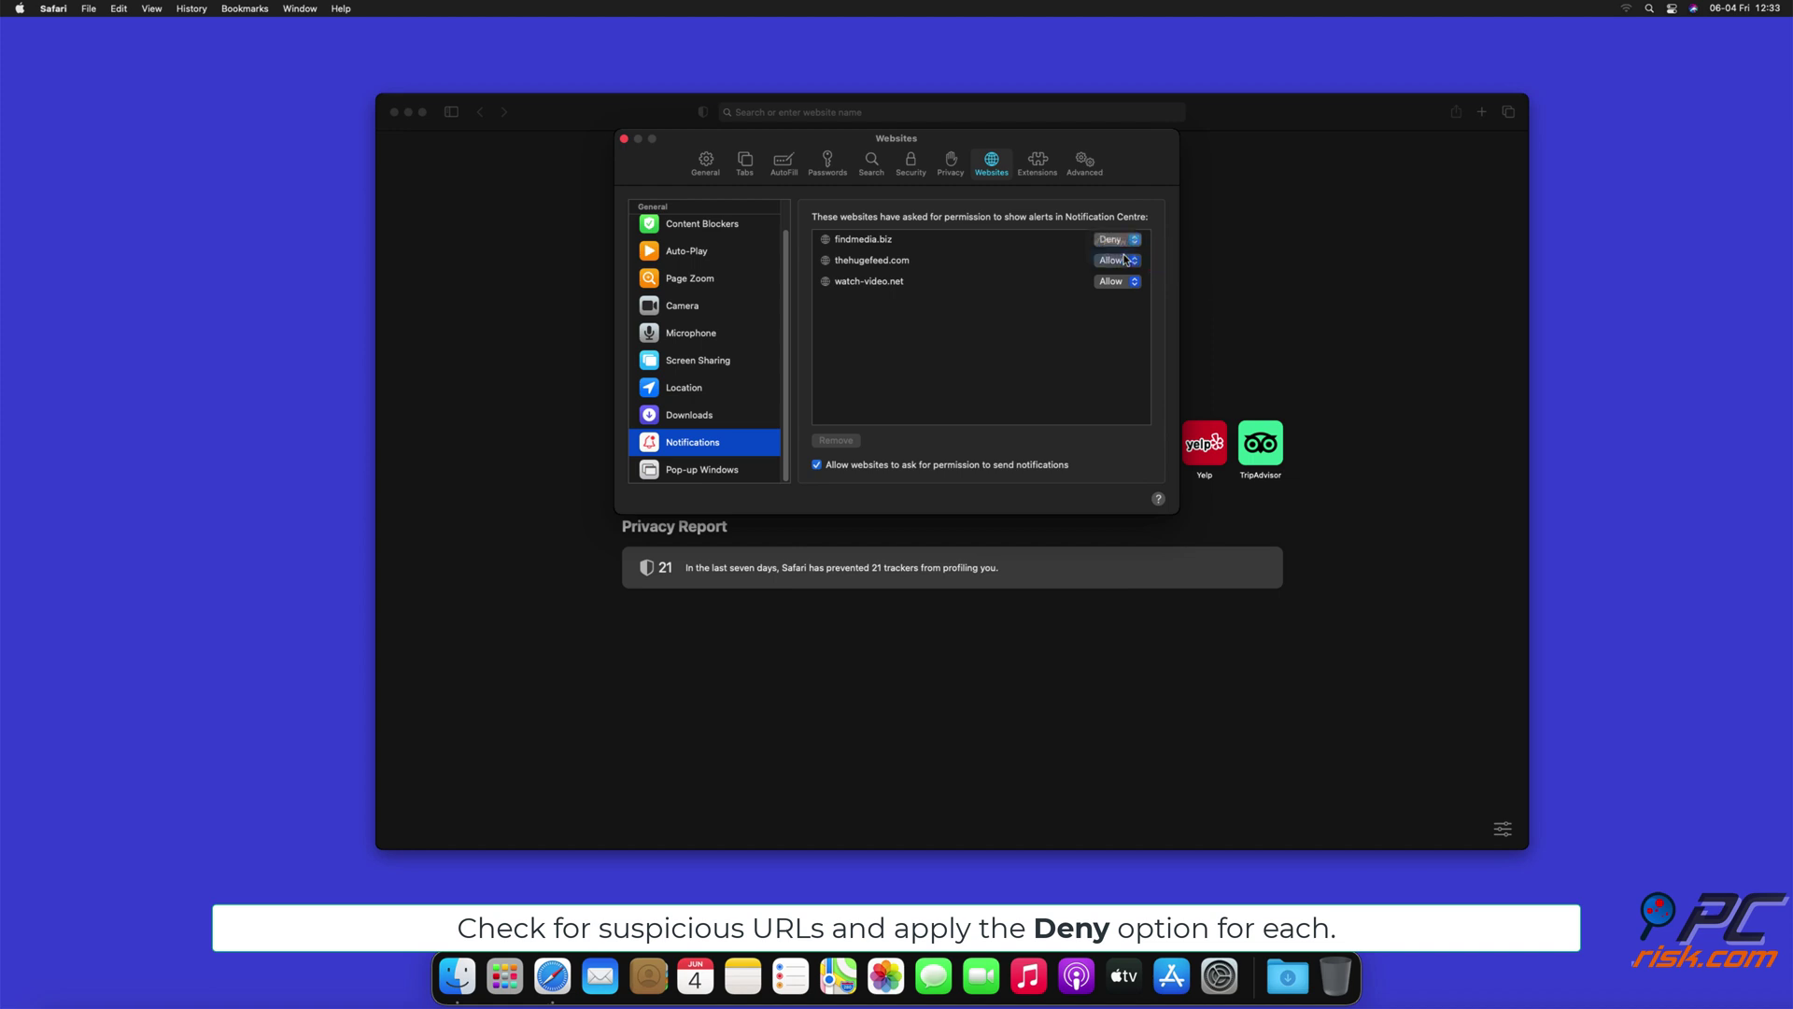
left_click(1127, 263)
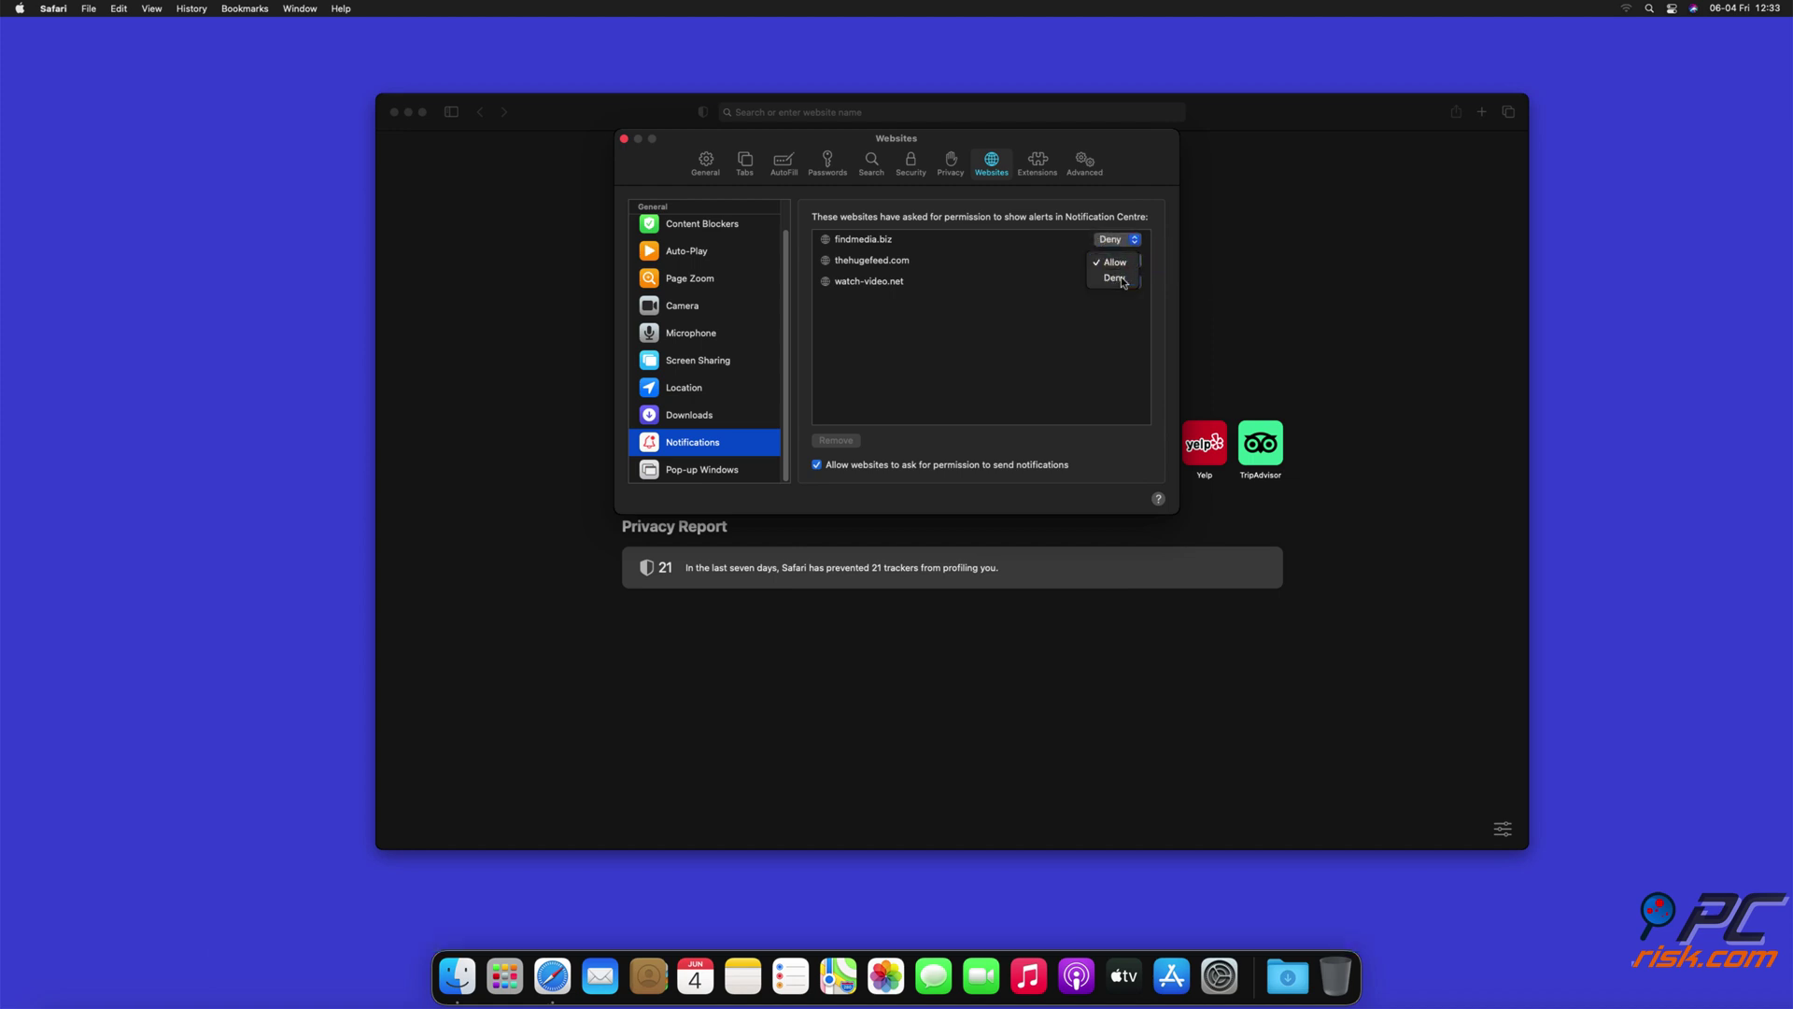
left_click(1116, 278)
left_click(1134, 283)
left_click(394, 113)
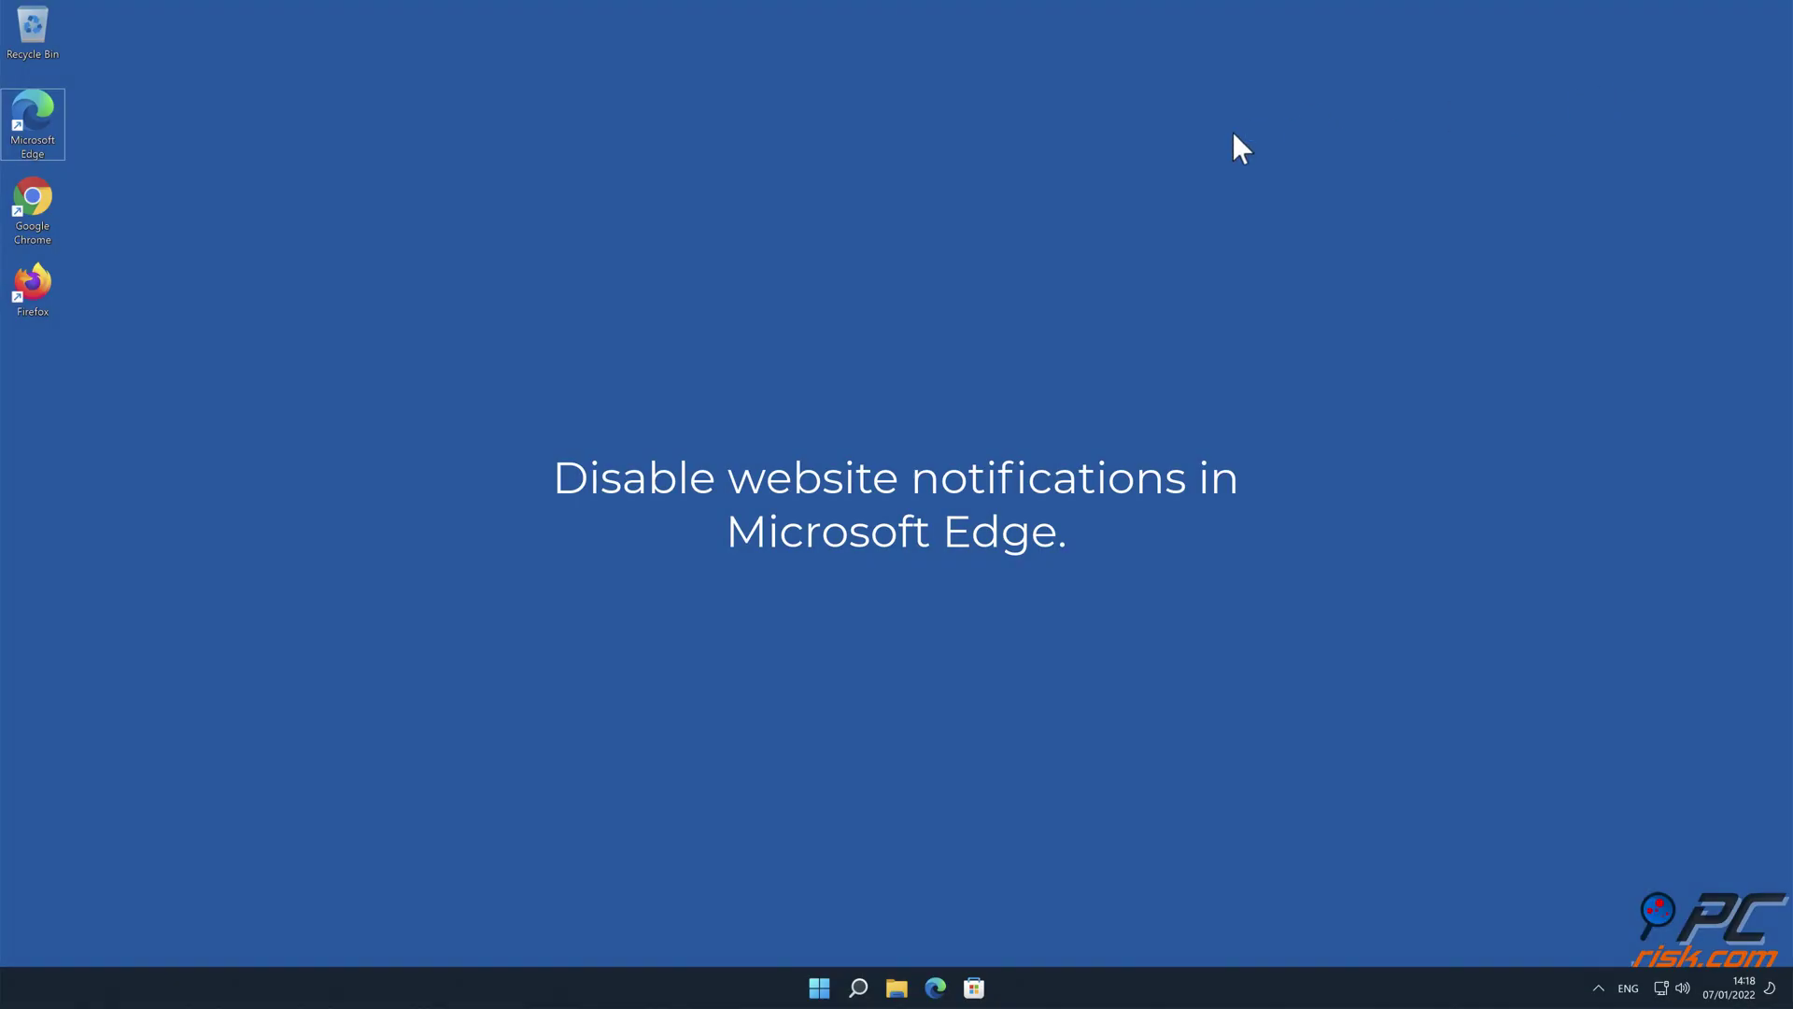
Launch Edge, open Settings > Cookies and site permissions, and scroll to All permissions
double_click(41, 123)
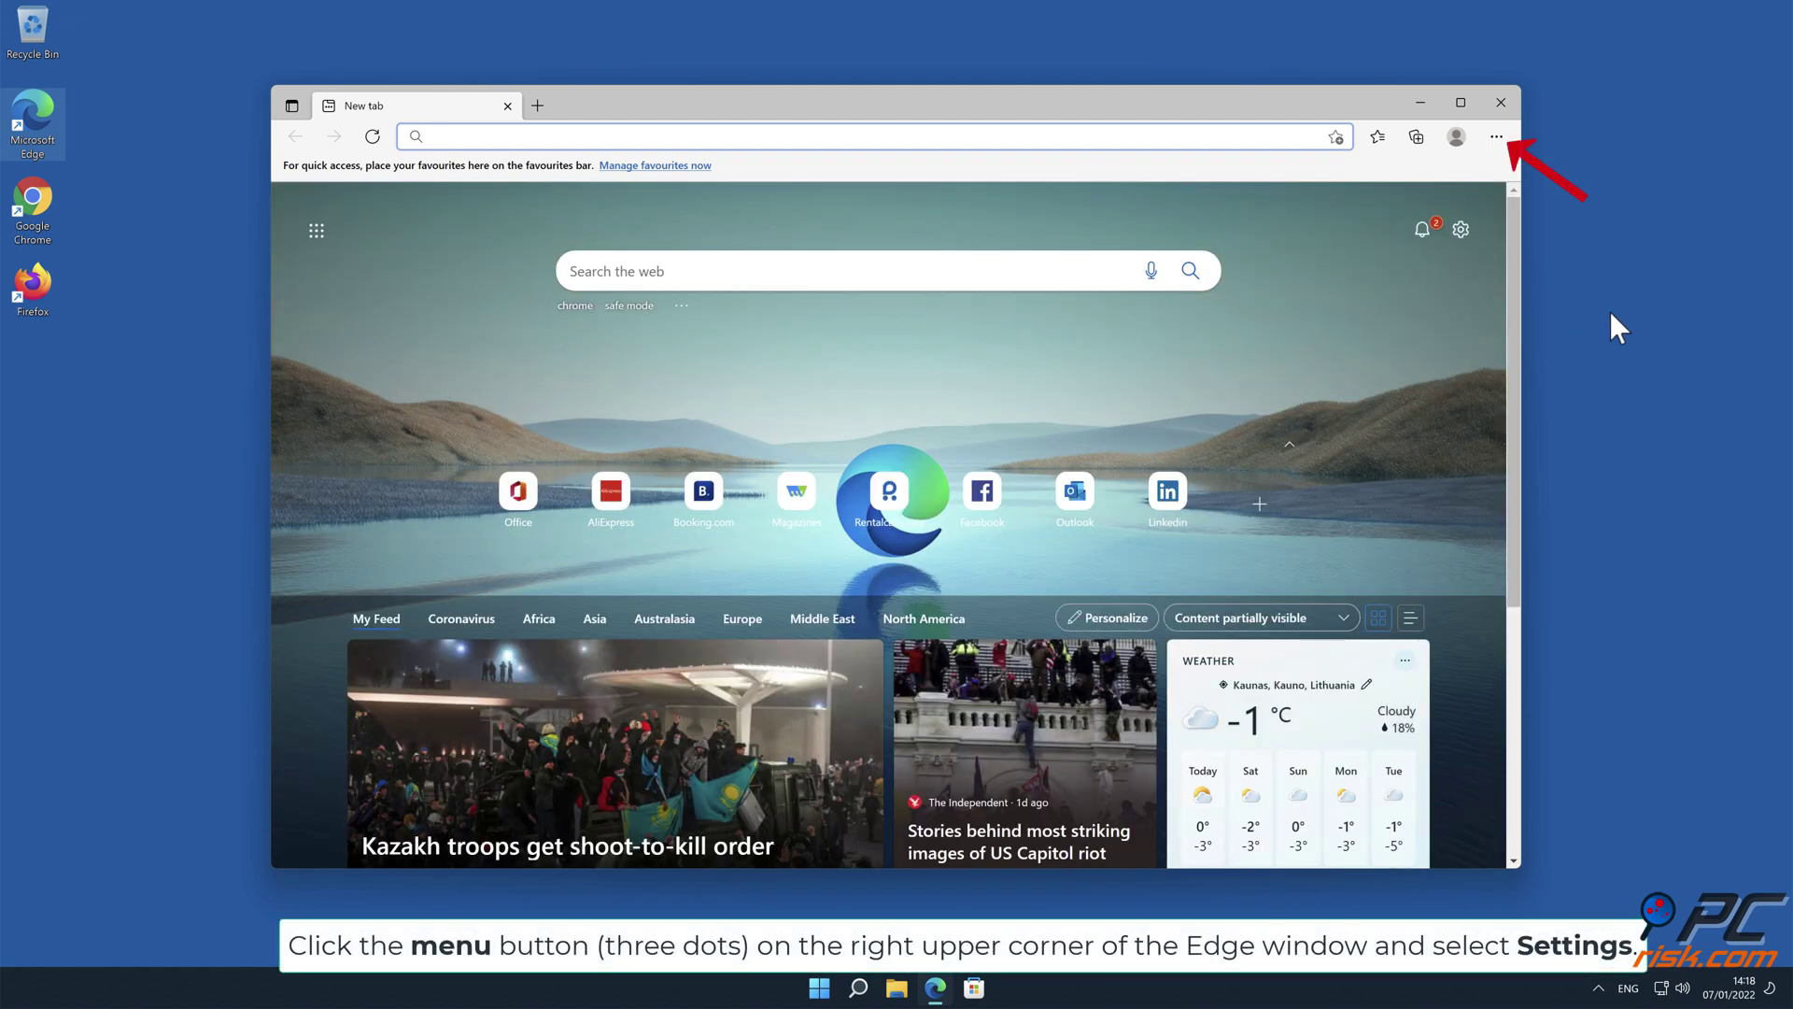
left_click(1496, 137)
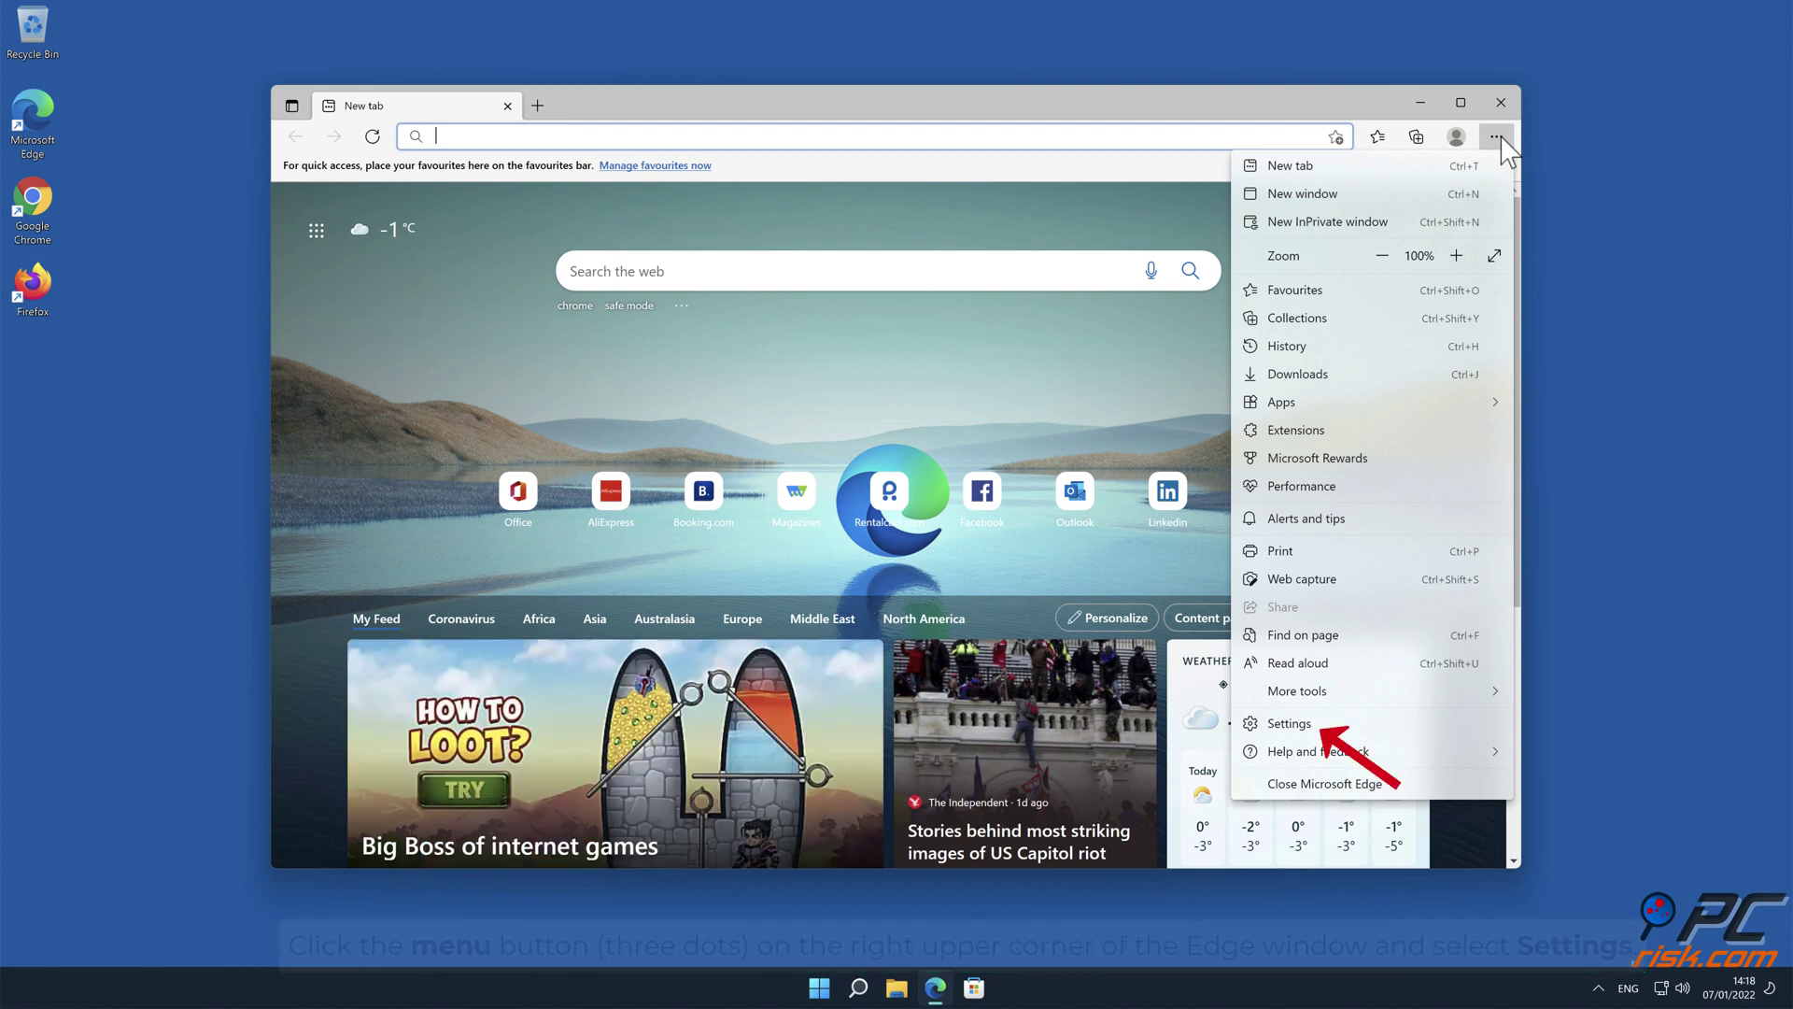
left_click(1340, 724)
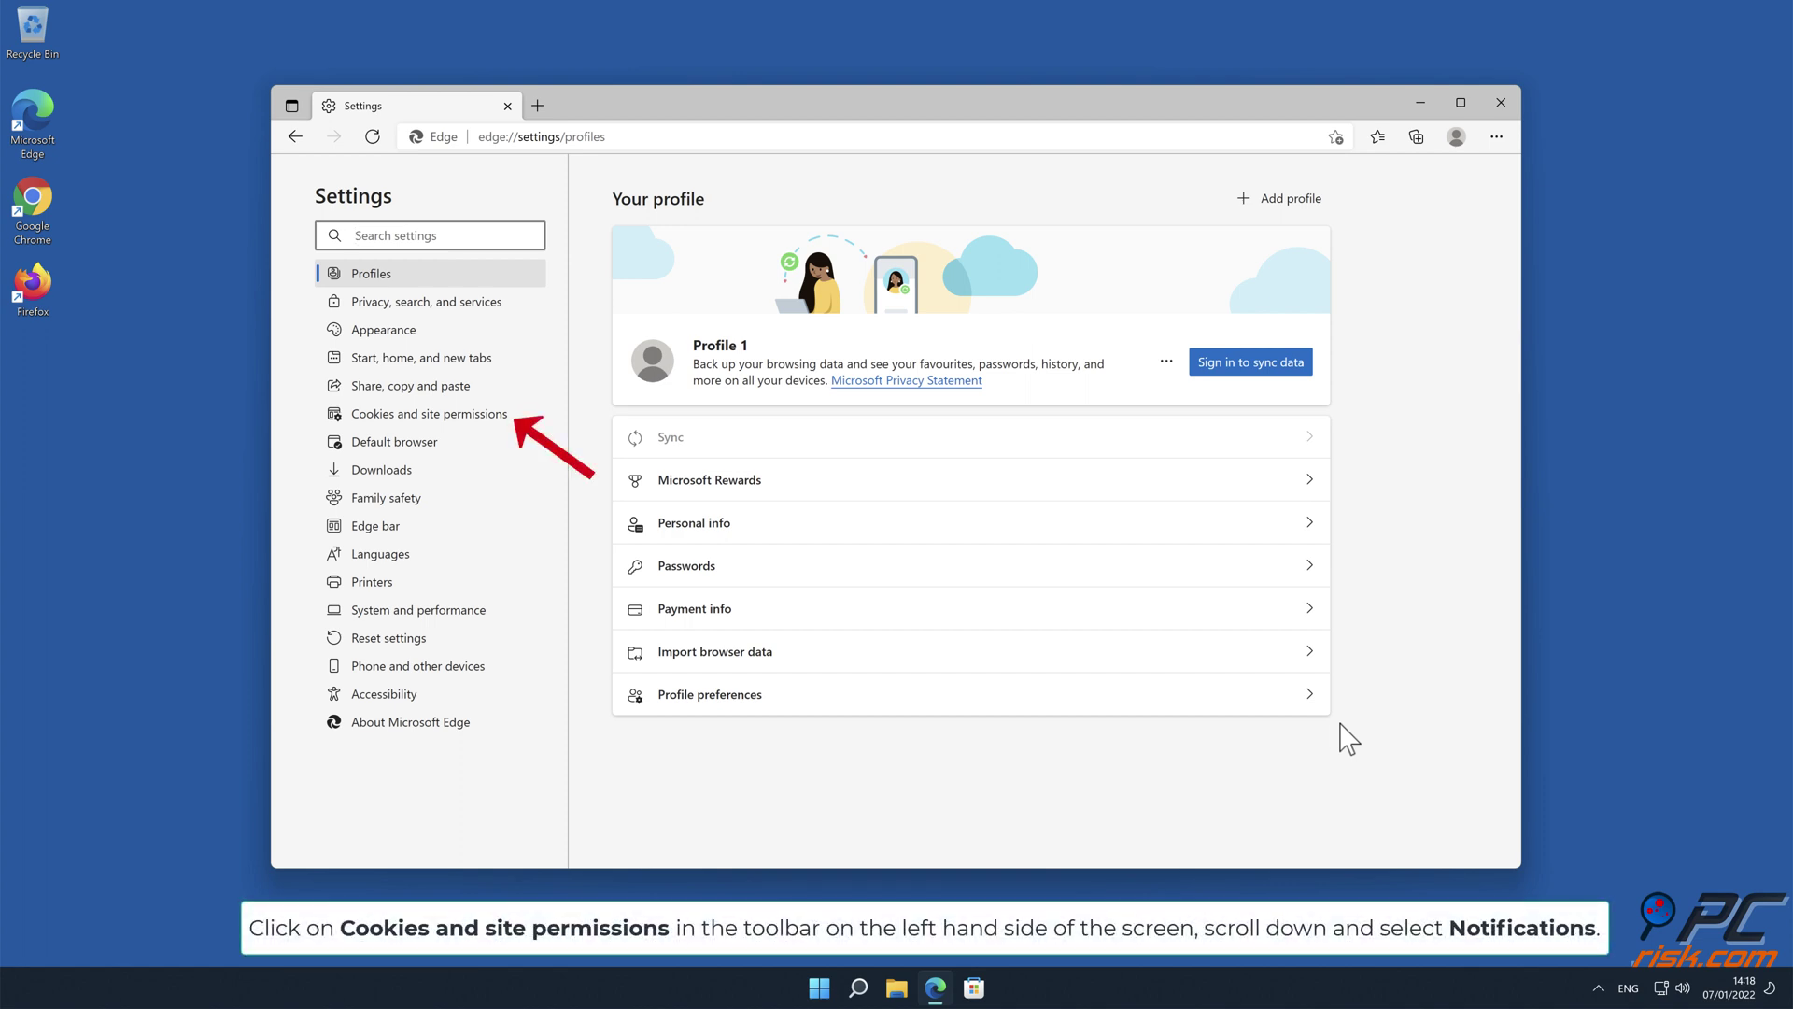
left_click(495, 420)
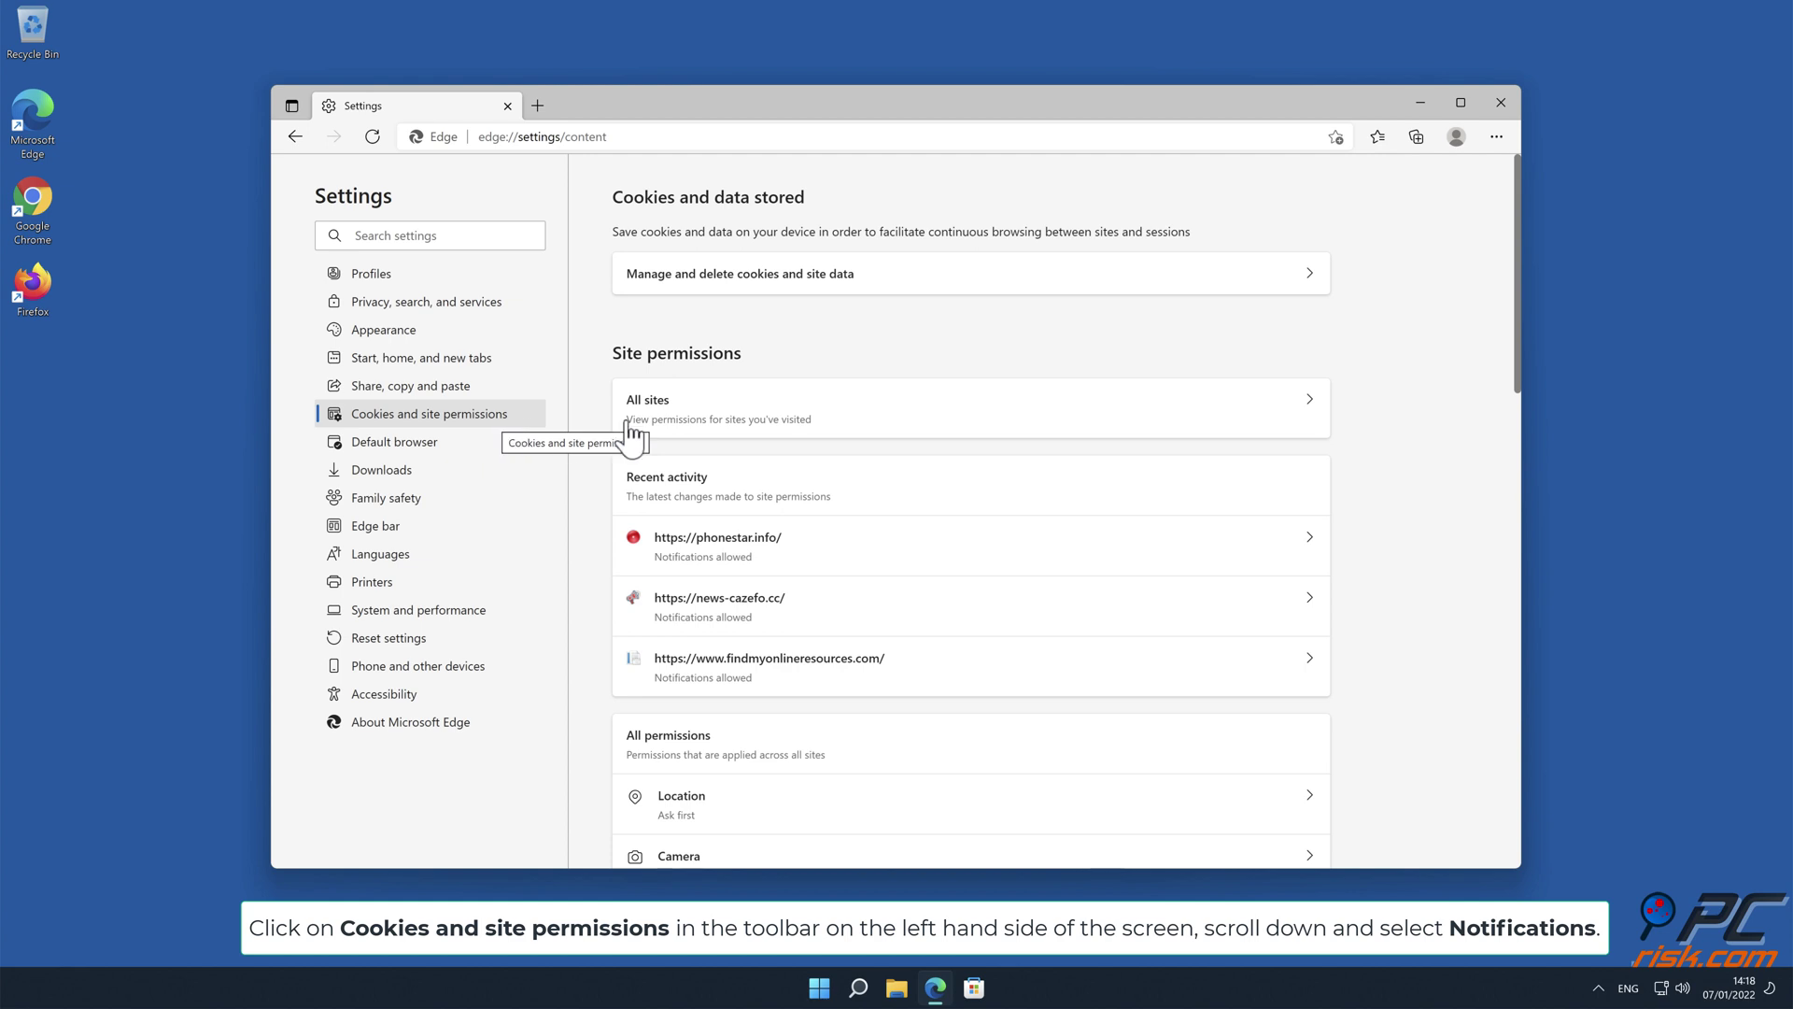
left_click_drag(1519, 285, 1524, 467)
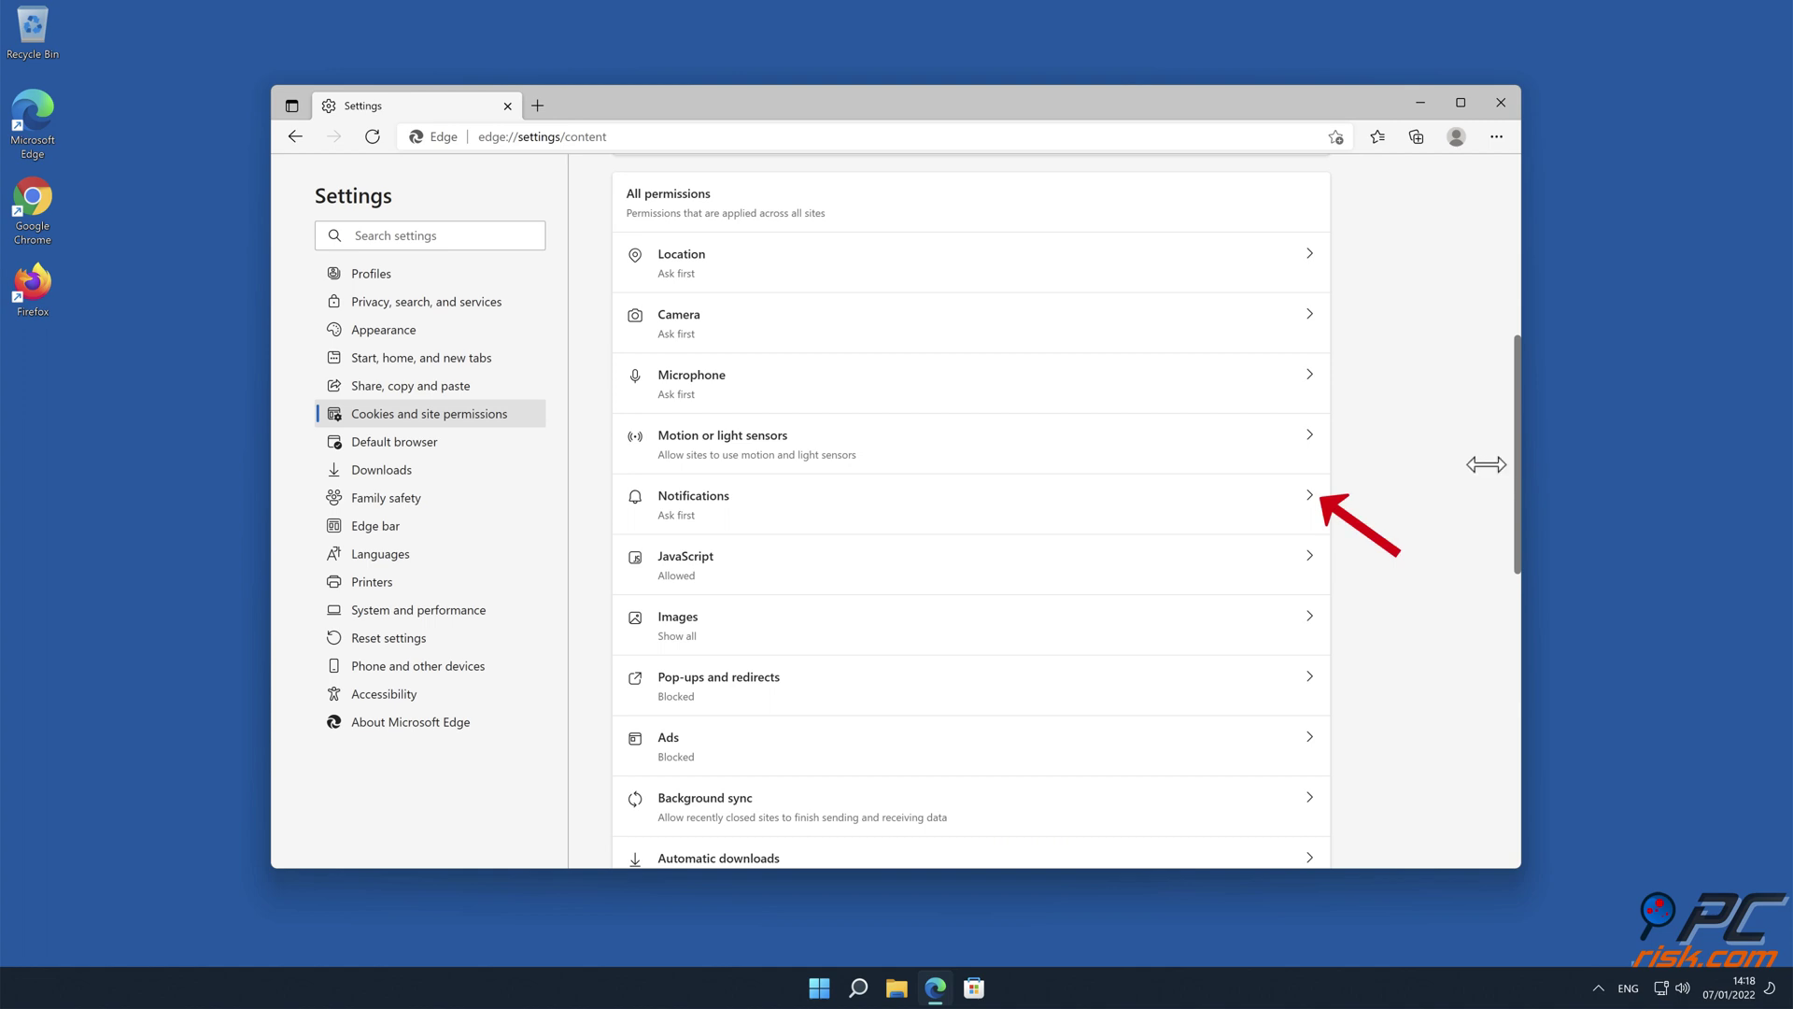
Remove news-cazefo.cc, findmyonlineresources.com and phonestar.info from Edge's notification Allow list, then close Edge
left_click(1309, 499)
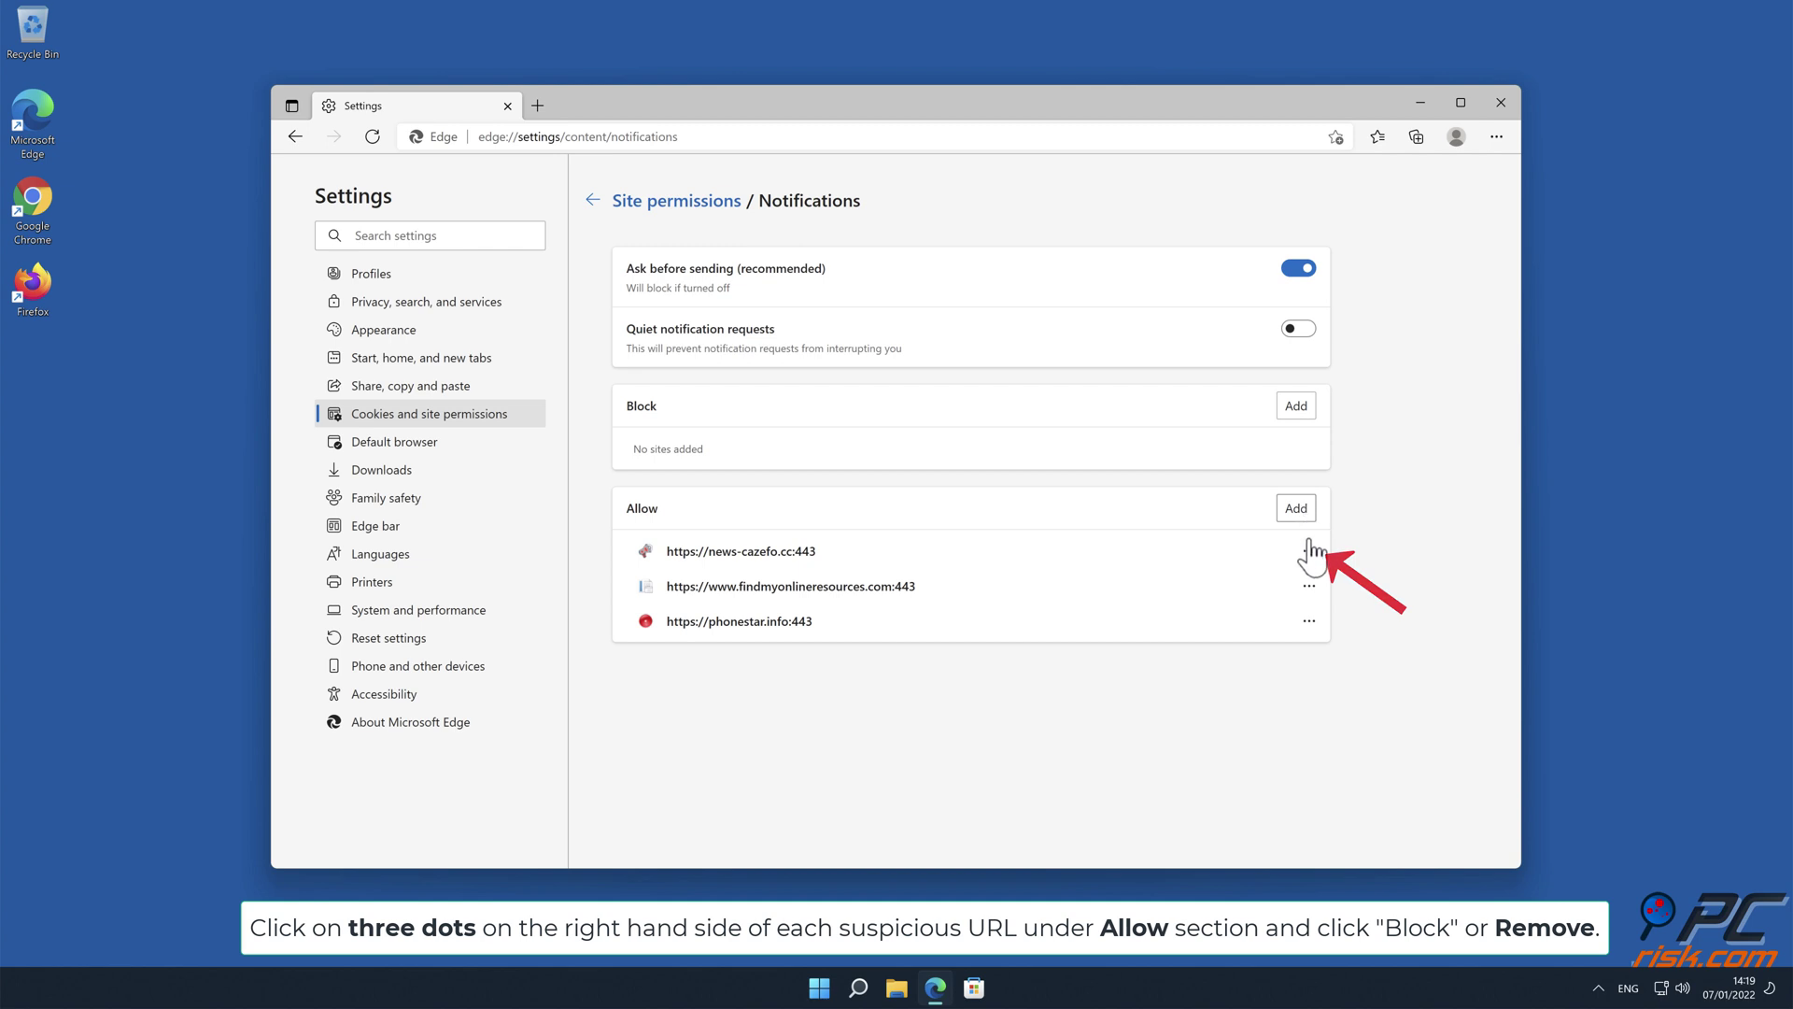
left_click(1308, 551)
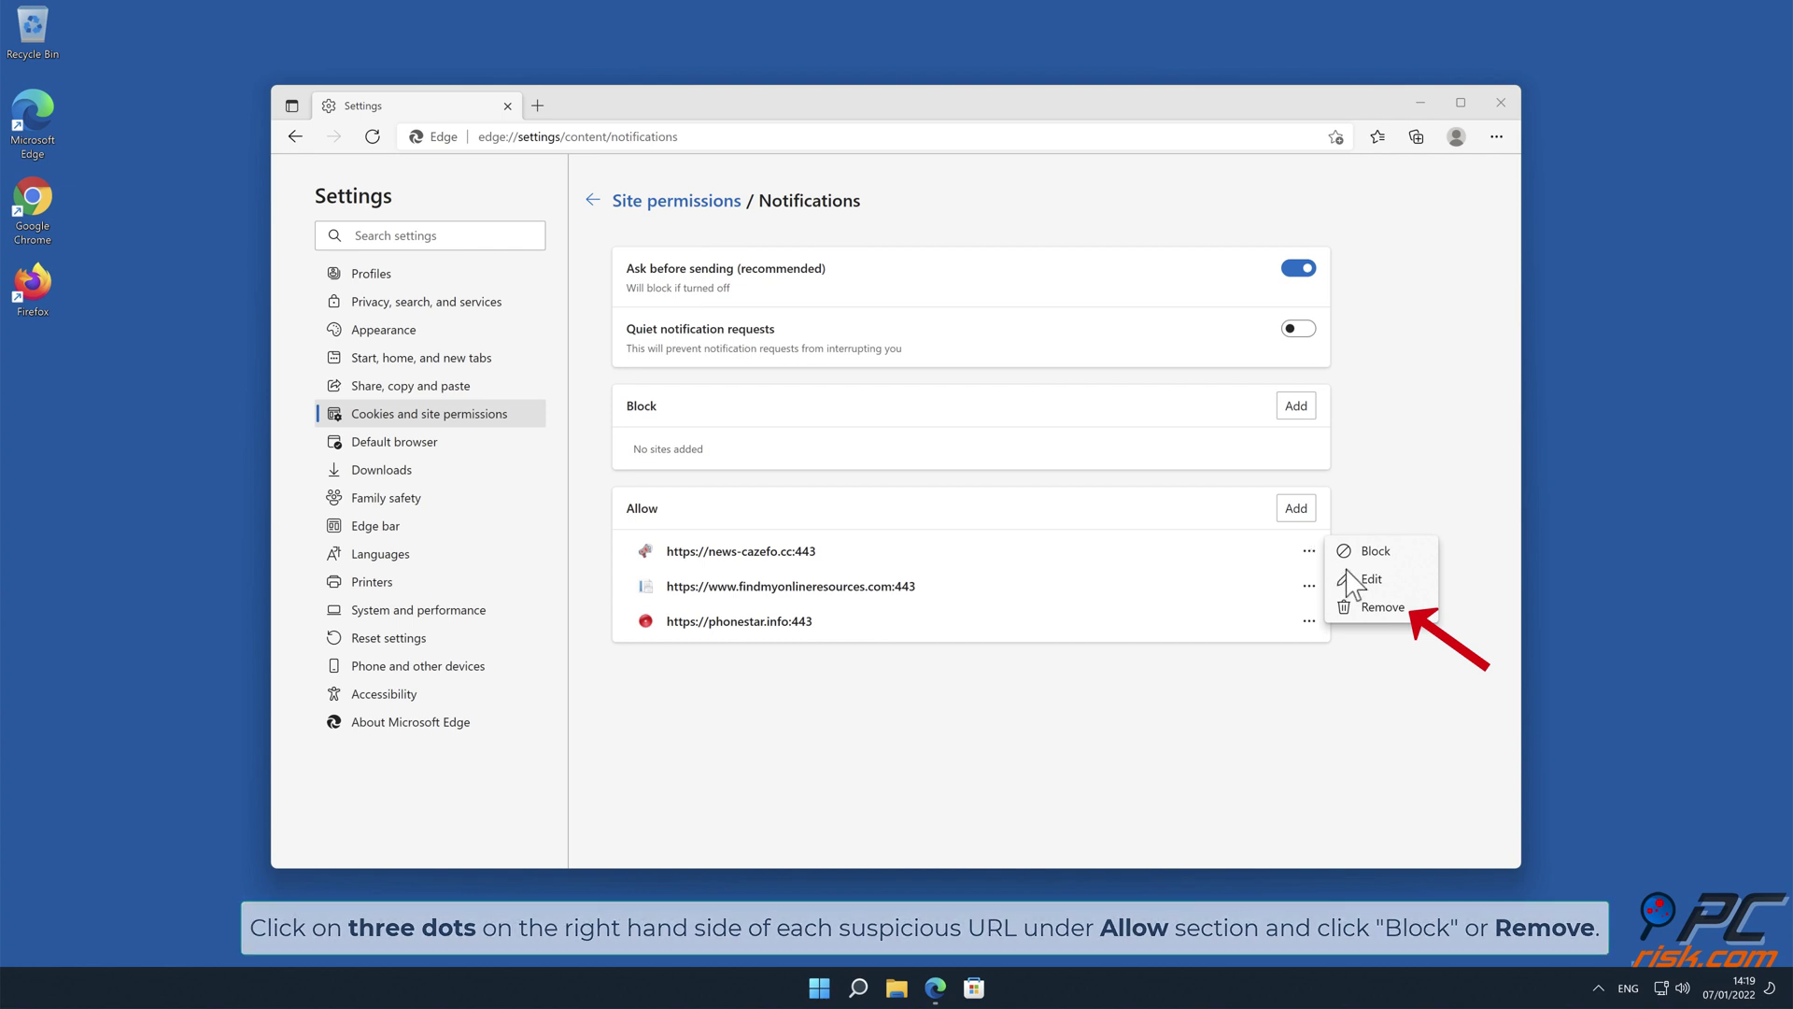
left_click(1382, 608)
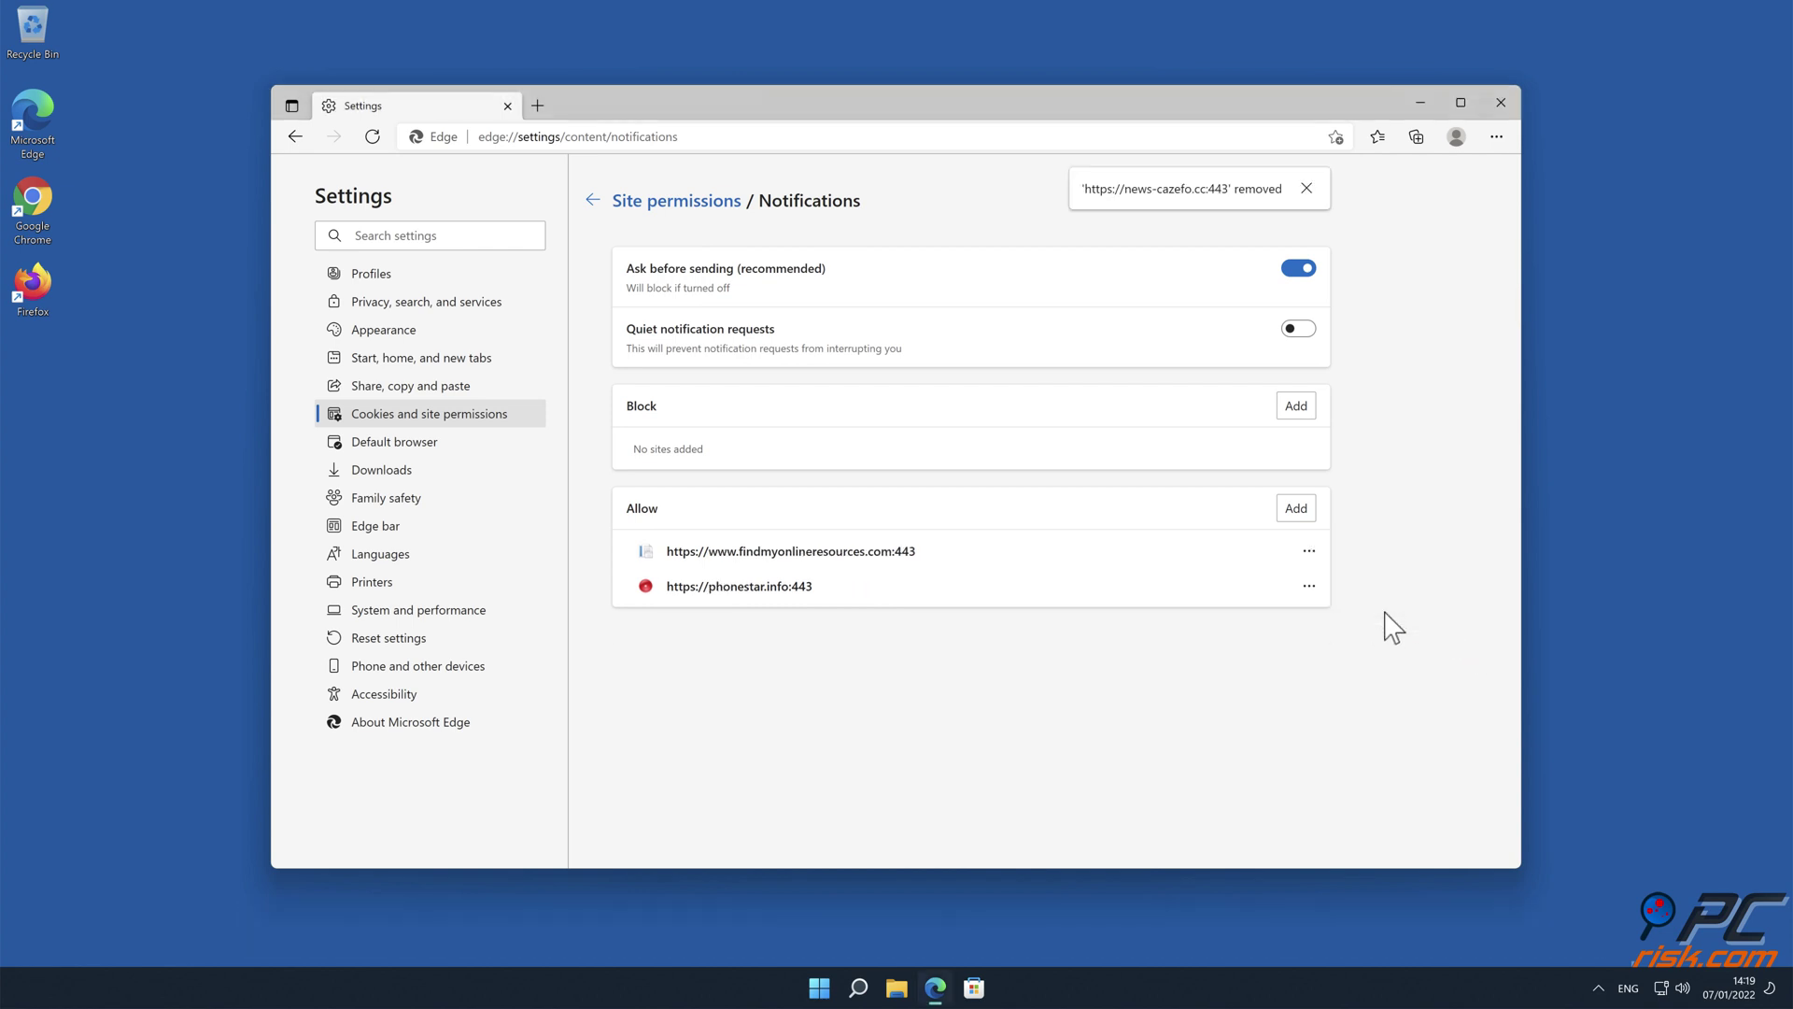
left_click(1309, 552)
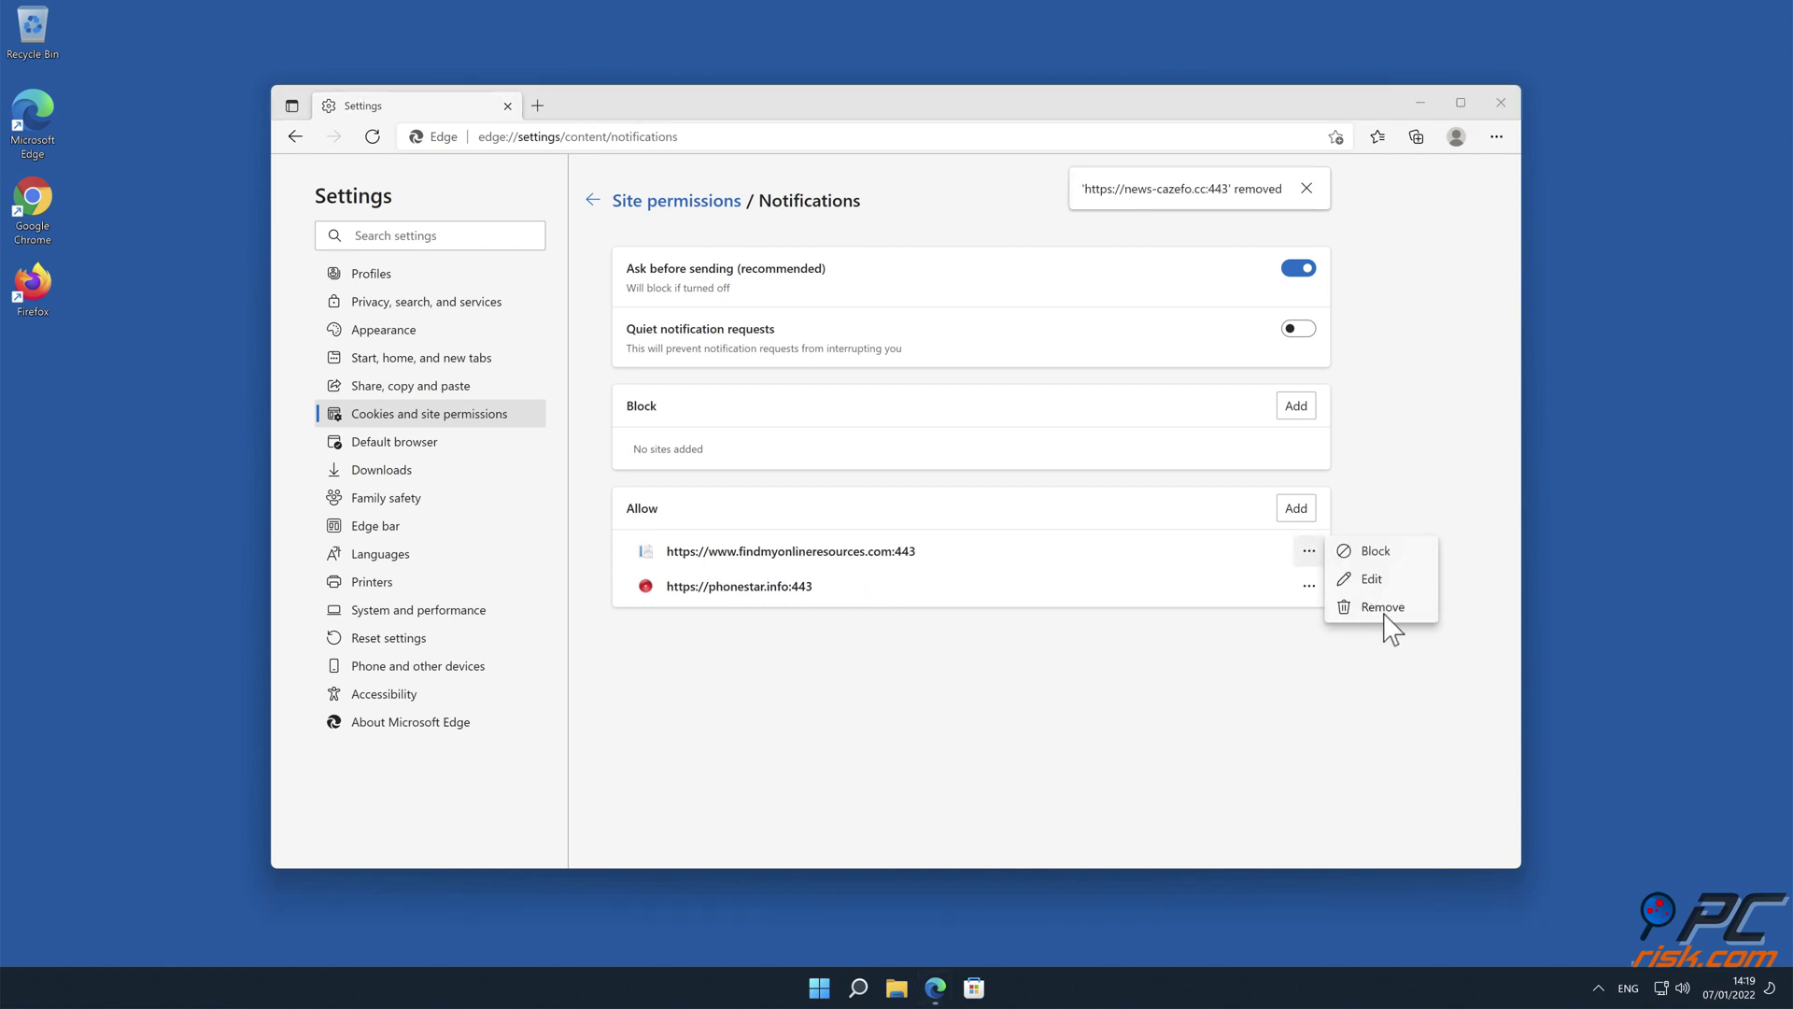
left_click(1383, 608)
left_click(1308, 551)
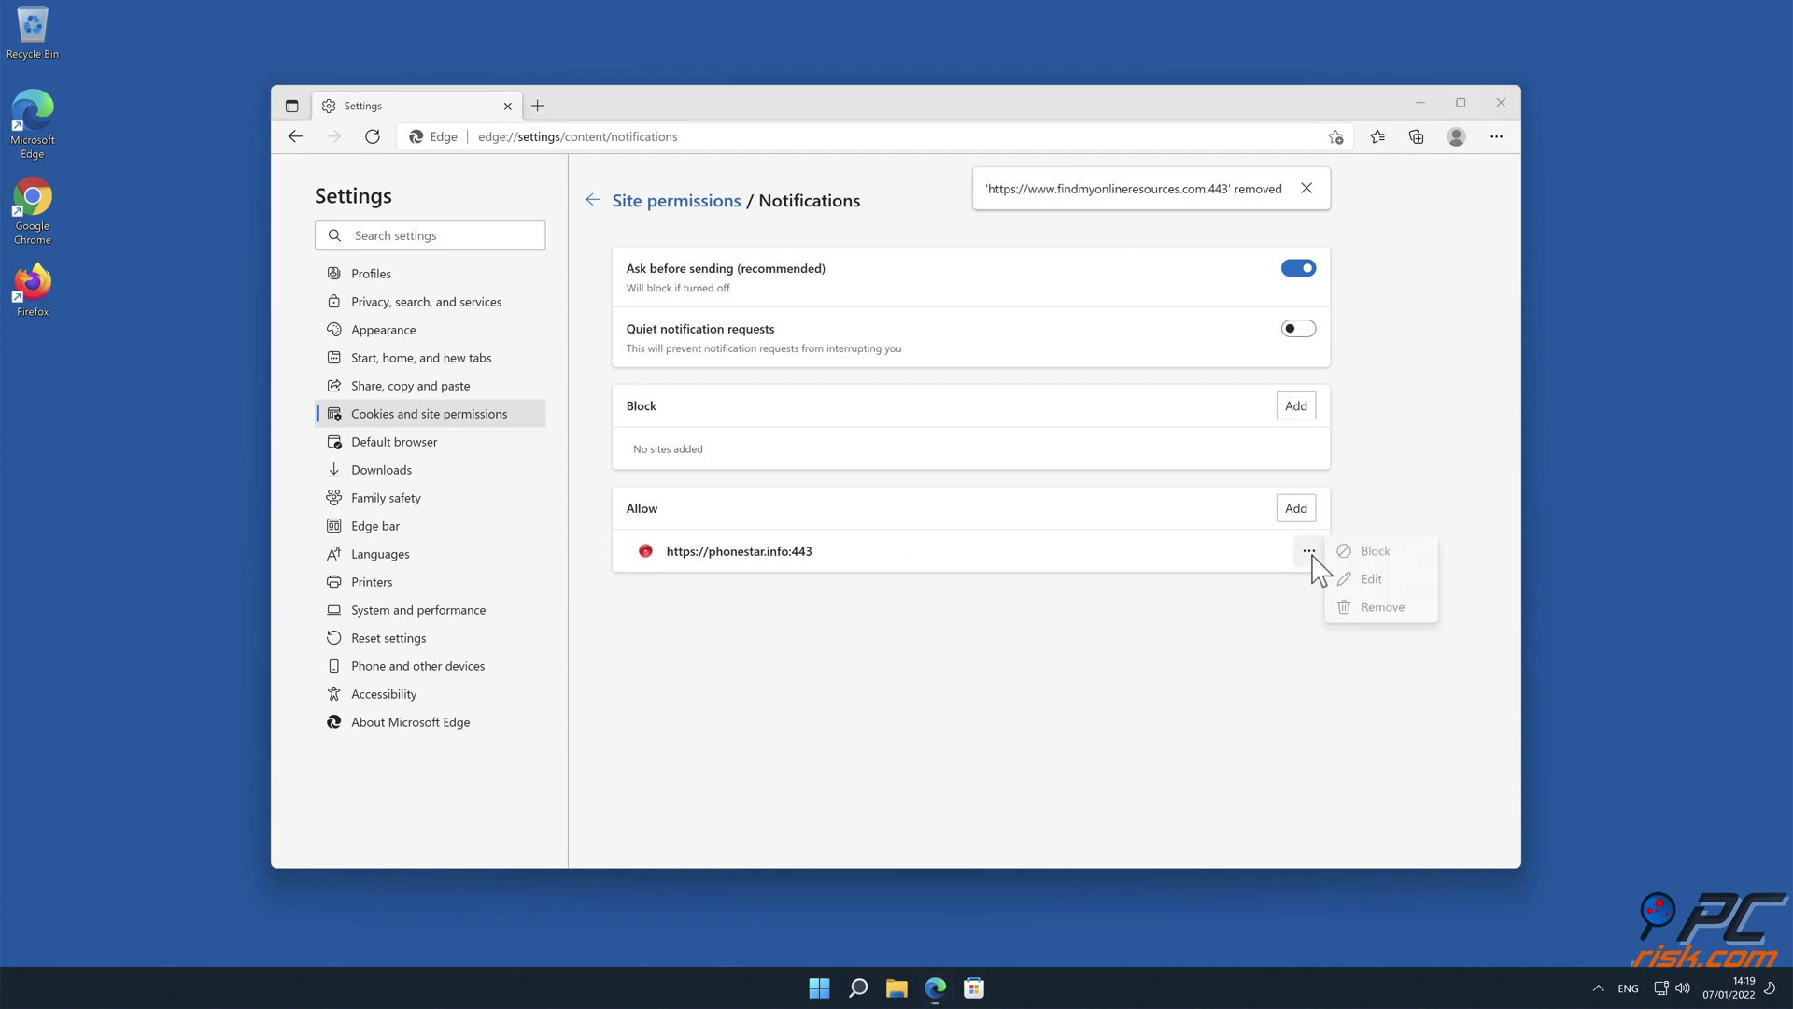
left_click(1372, 606)
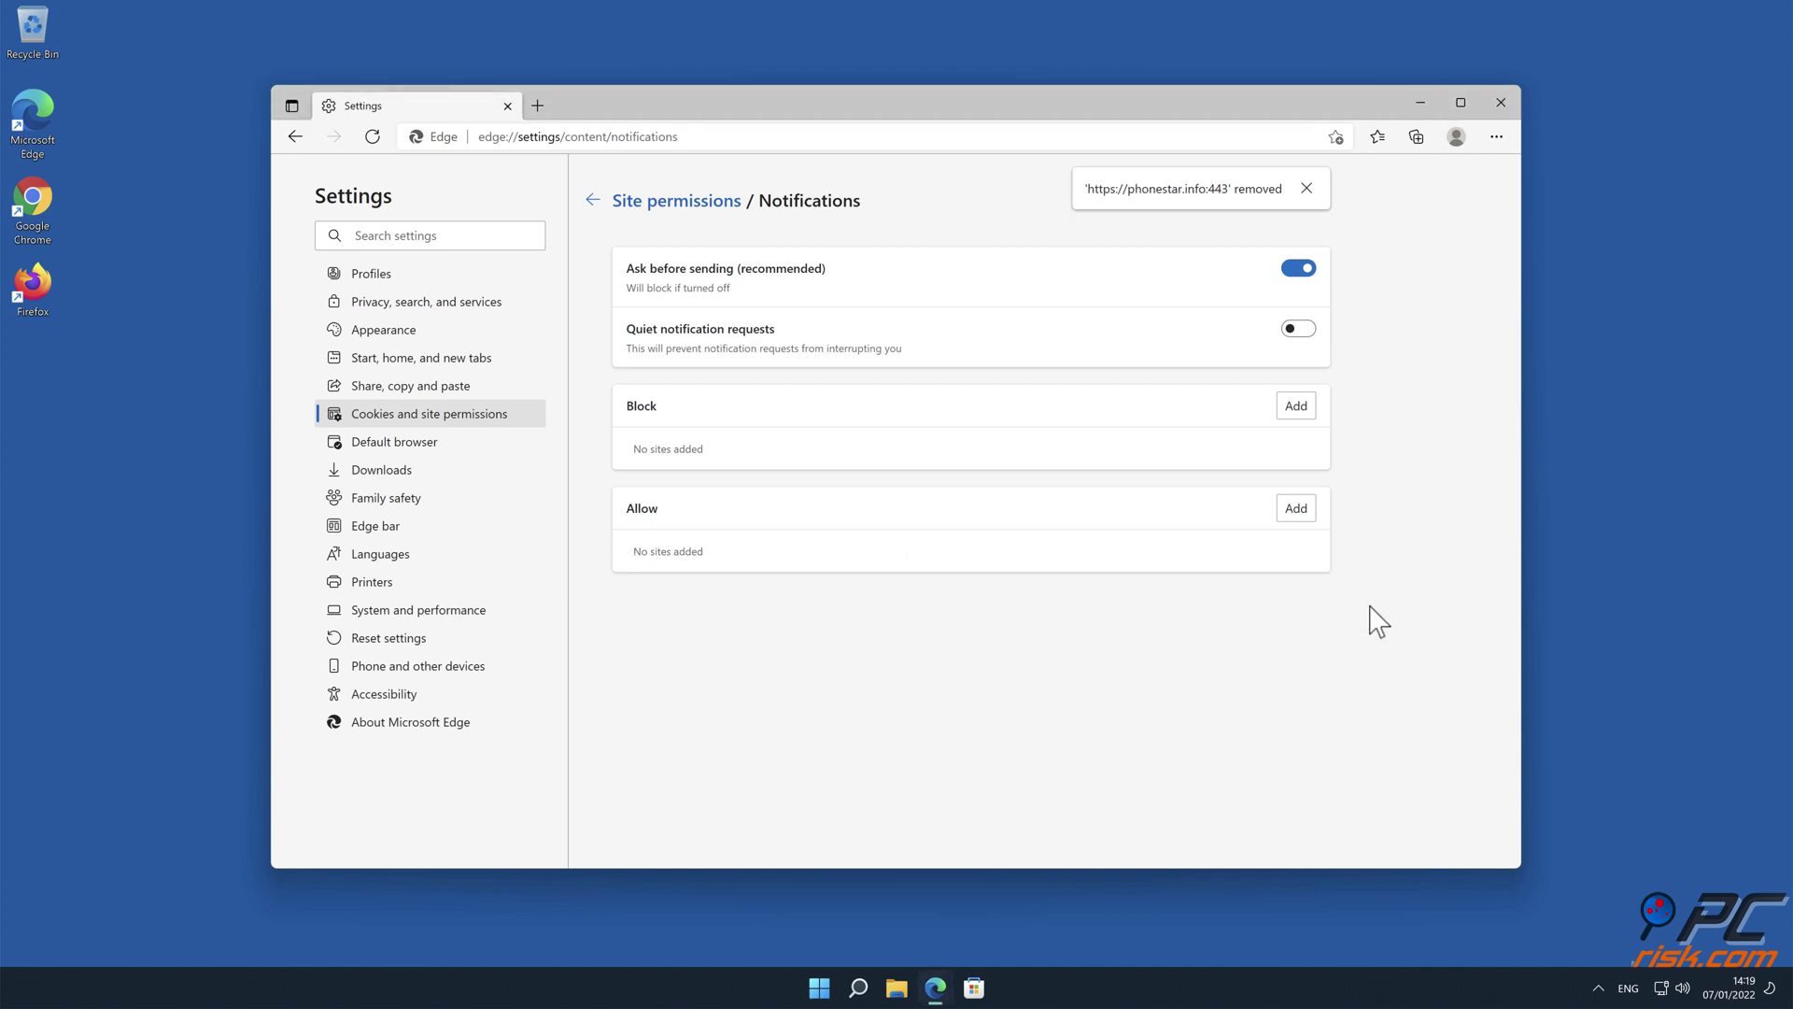
left_click(1501, 102)
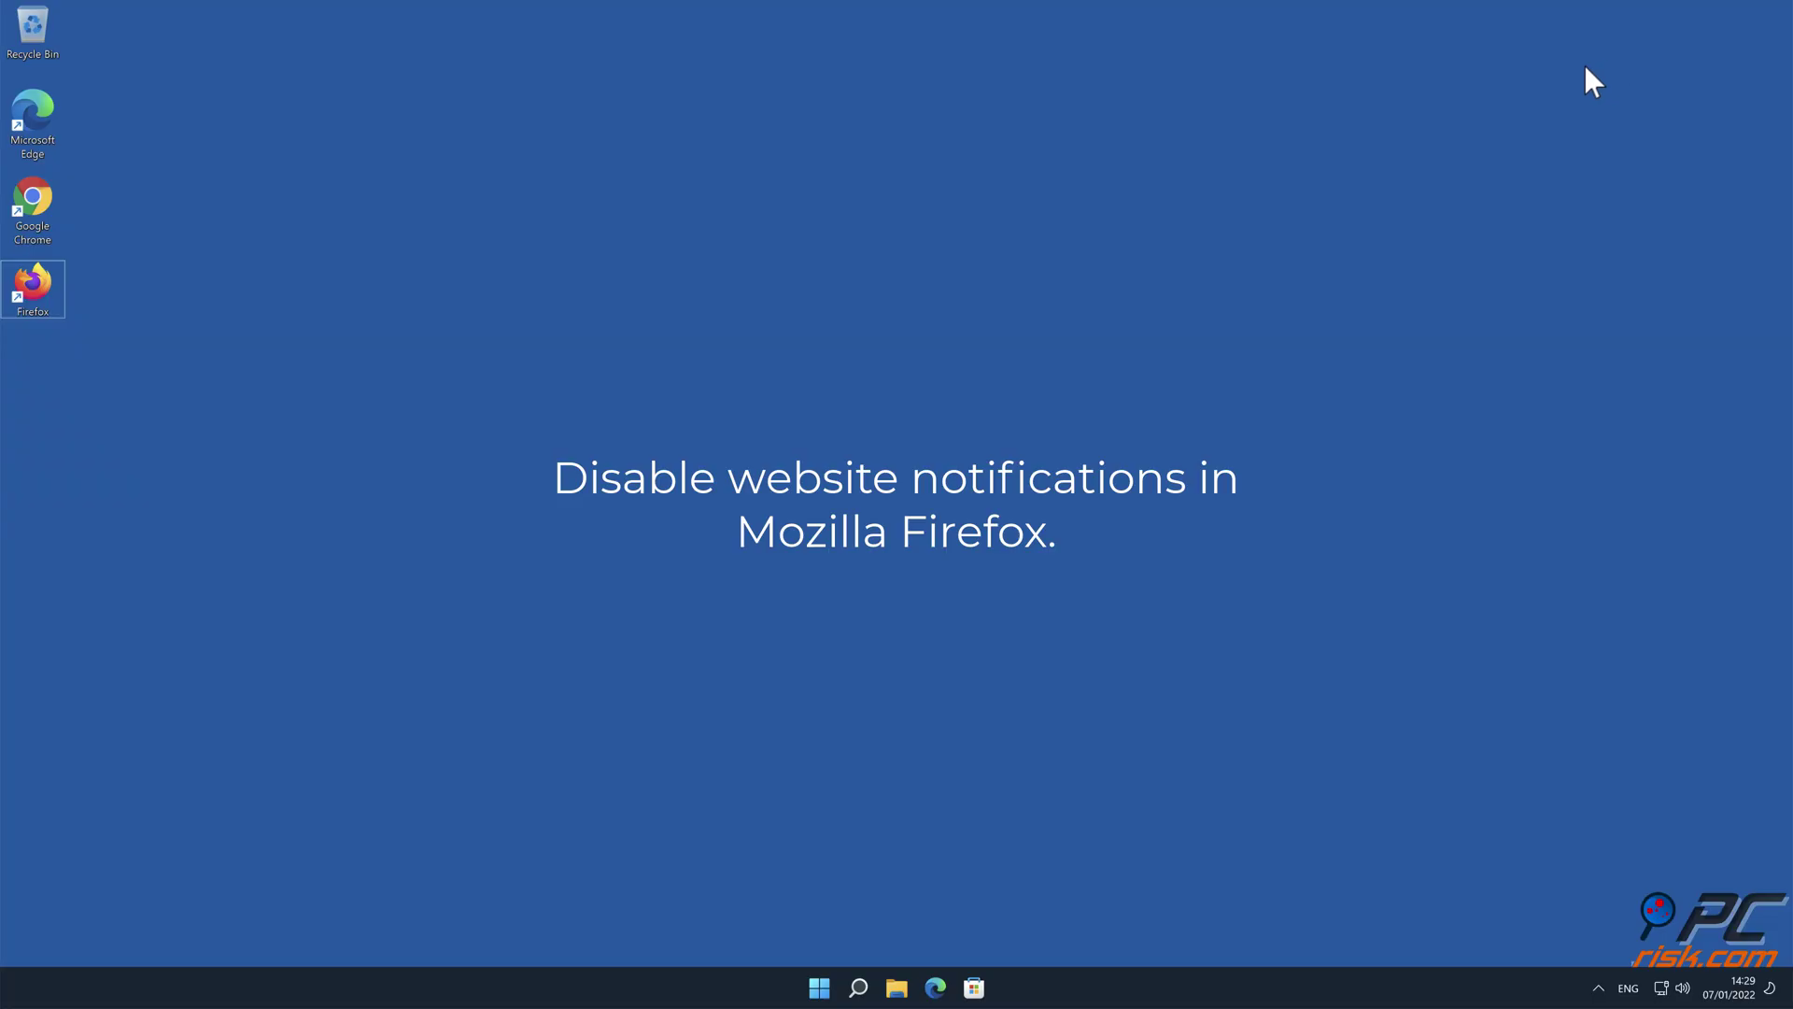
Launch Firefox, go to its Privacy & Security settings and scroll down to the Notifications permission
double_click(32, 285)
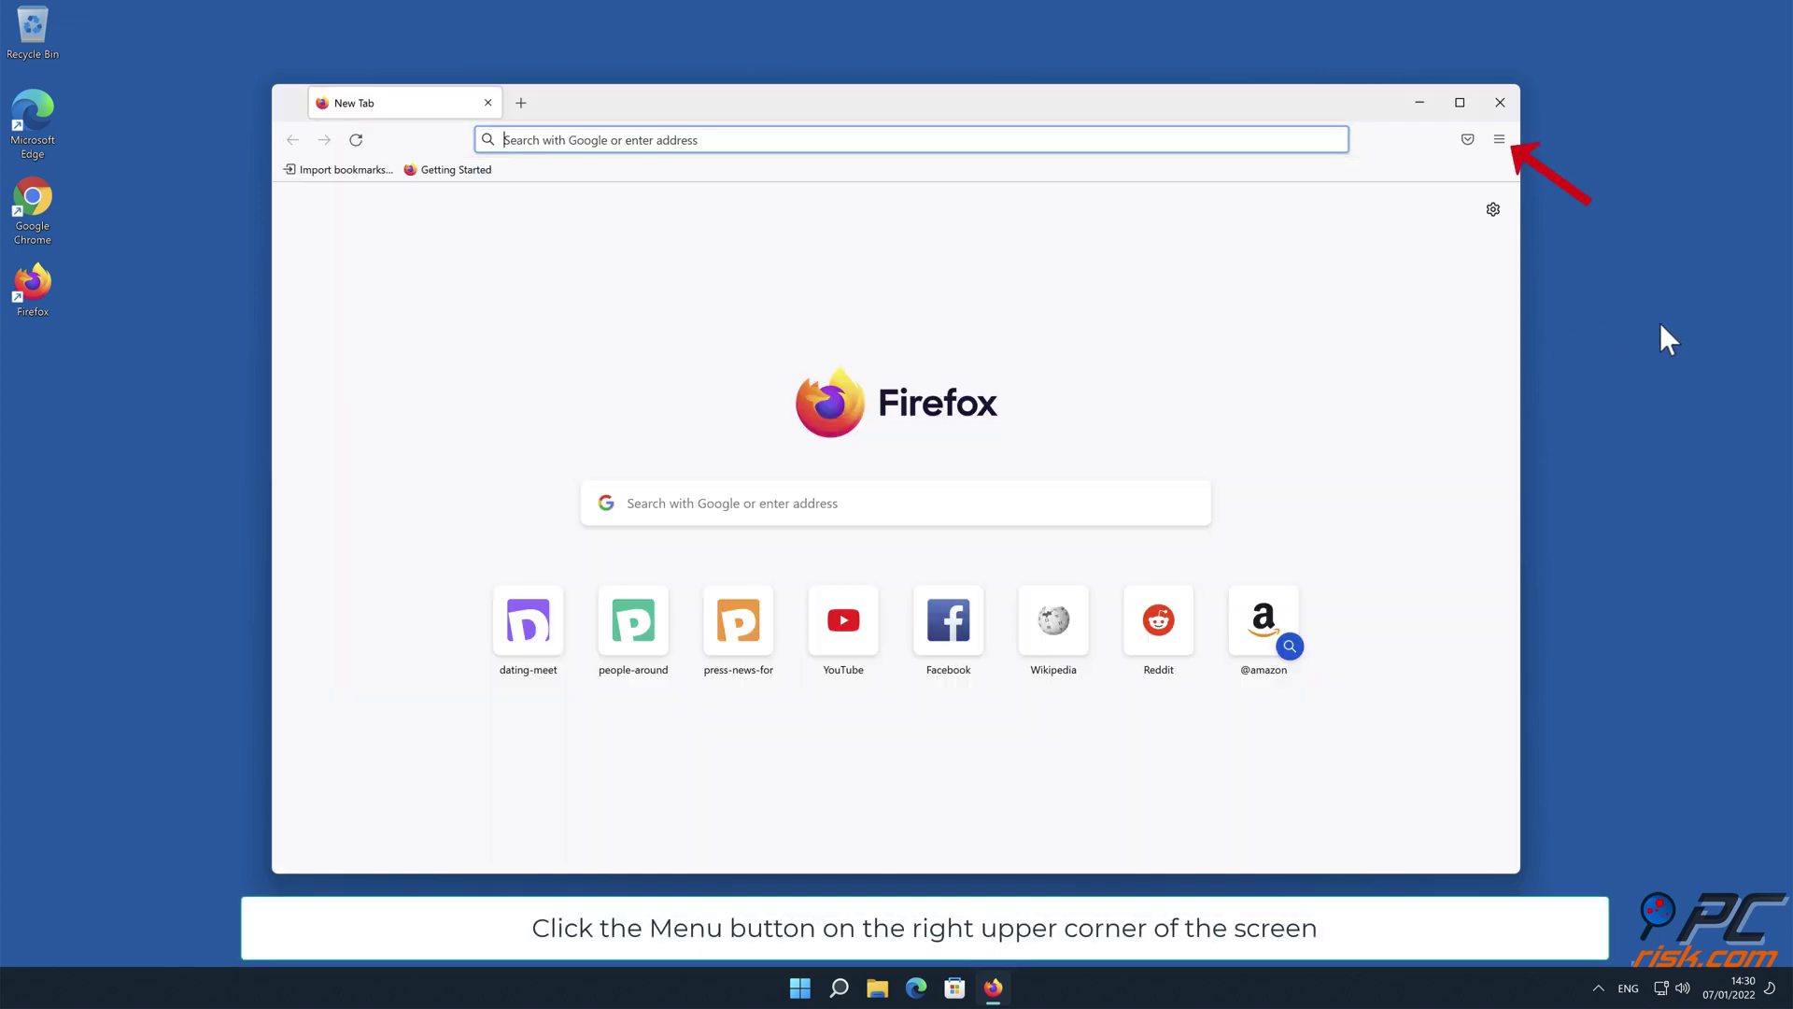
left_click(1499, 139)
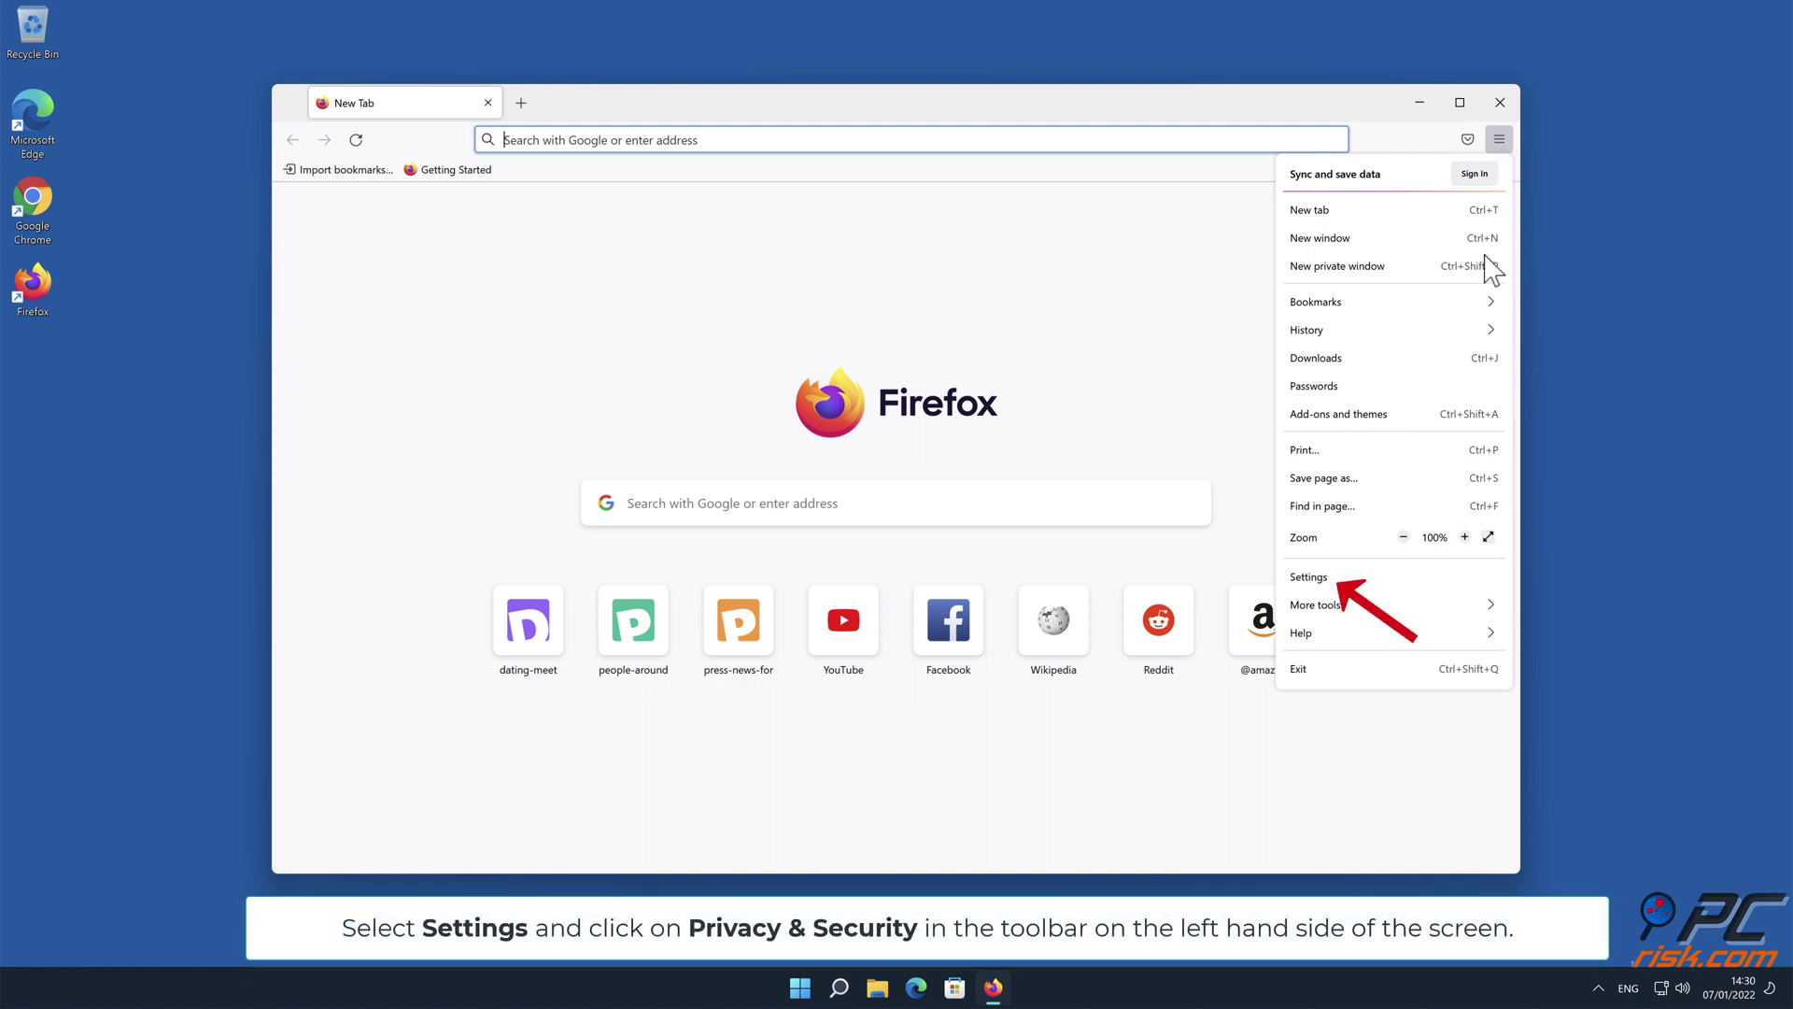
left_click(1404, 578)
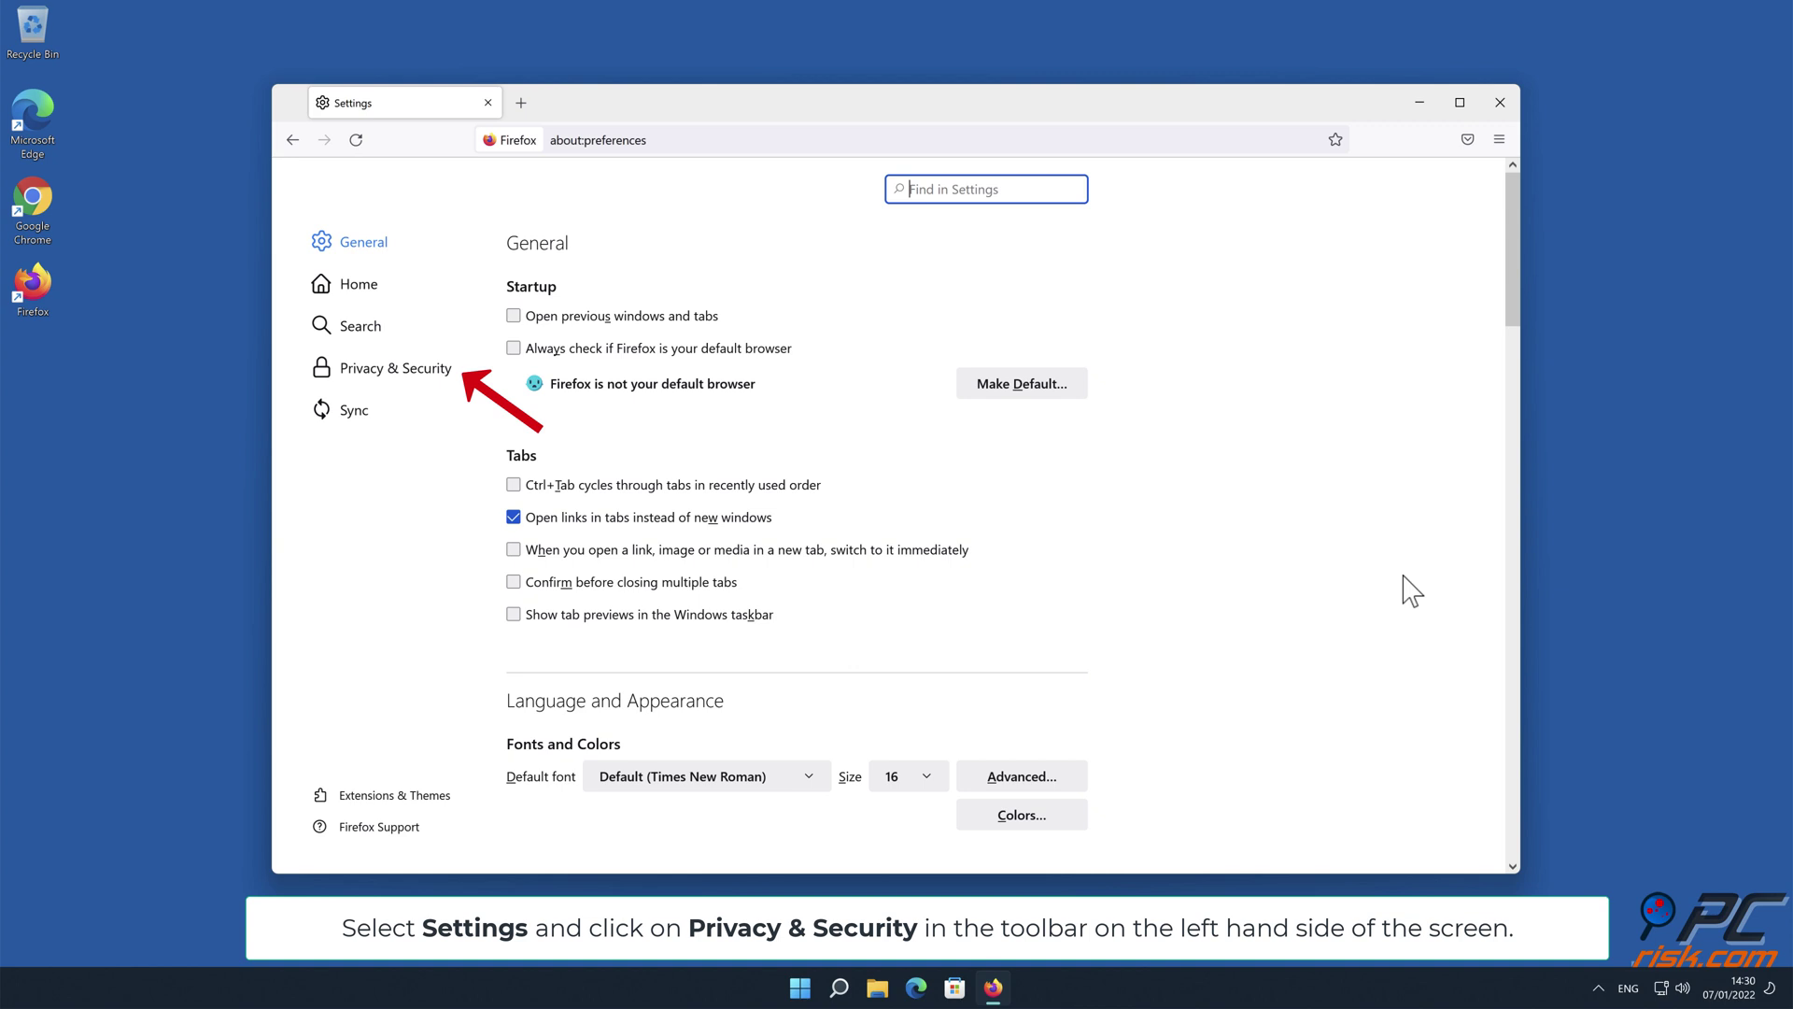
left_click(420, 368)
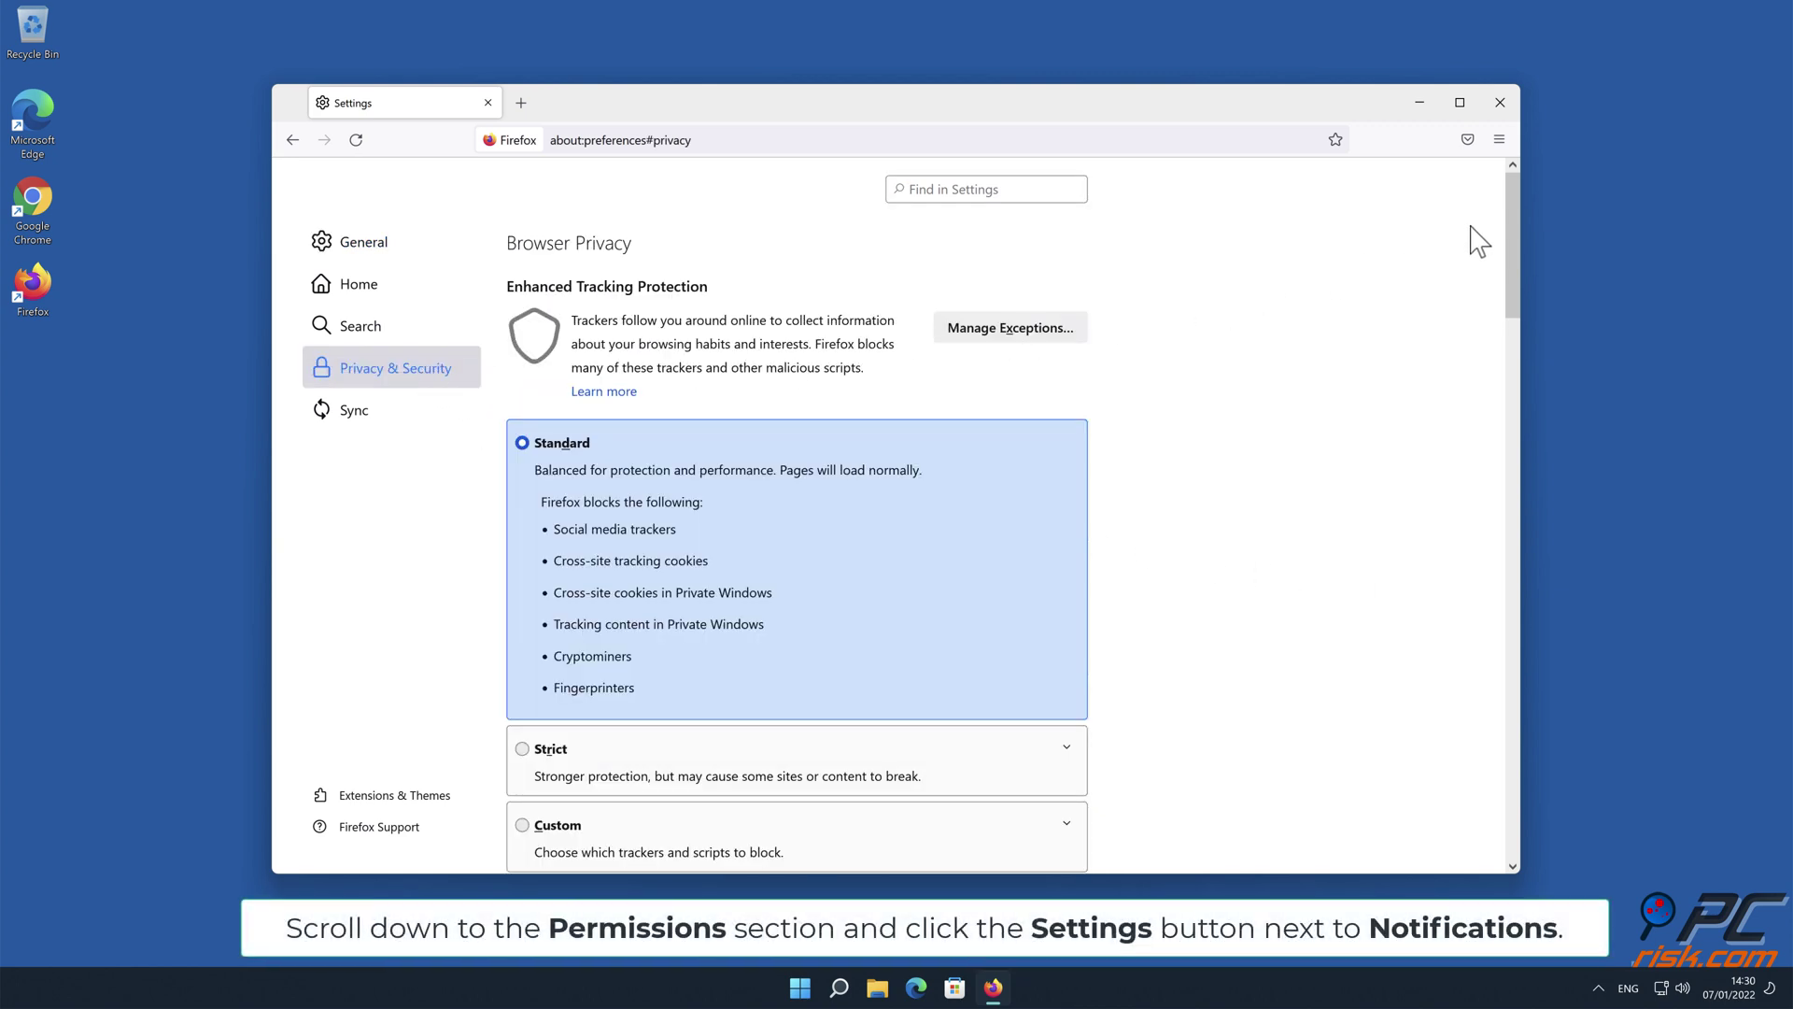
left_click_drag(1508, 227, 1510, 569)
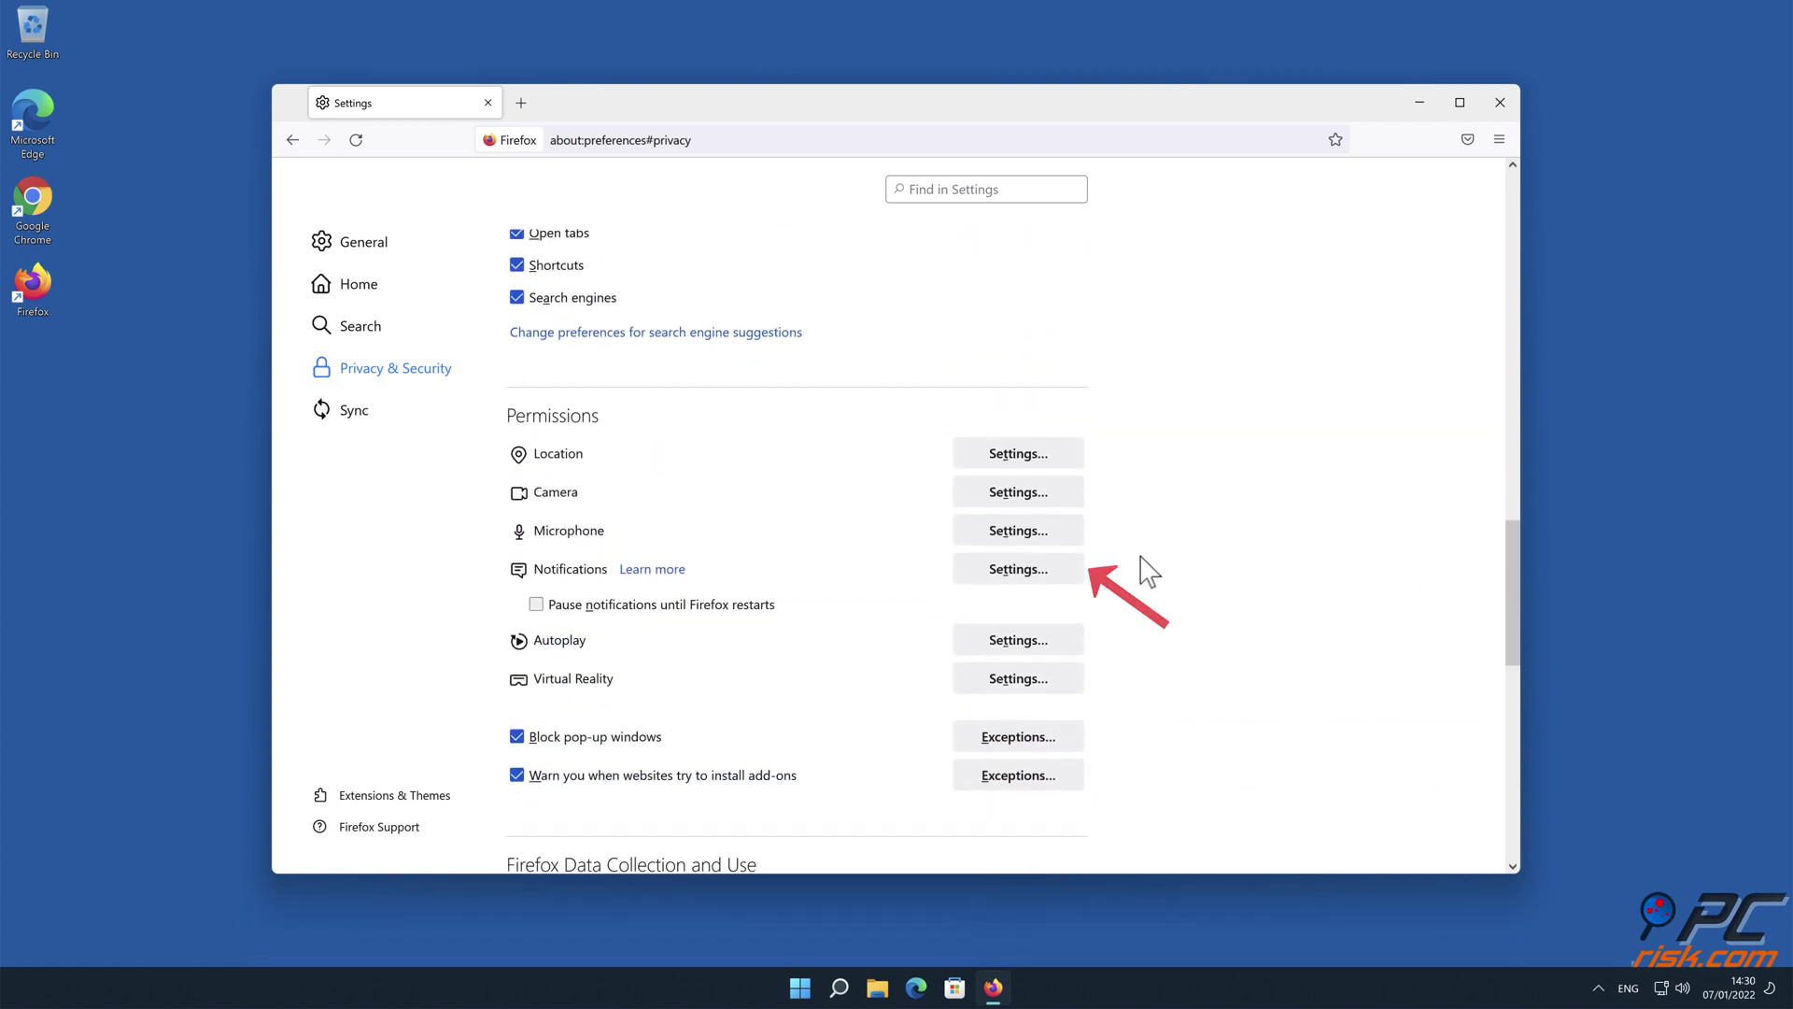
Set eclto.people-around.me, d.dating-meet.top and xetna.press-news-for.me notifications to Block, save, then close Firefox
left_click(1066, 573)
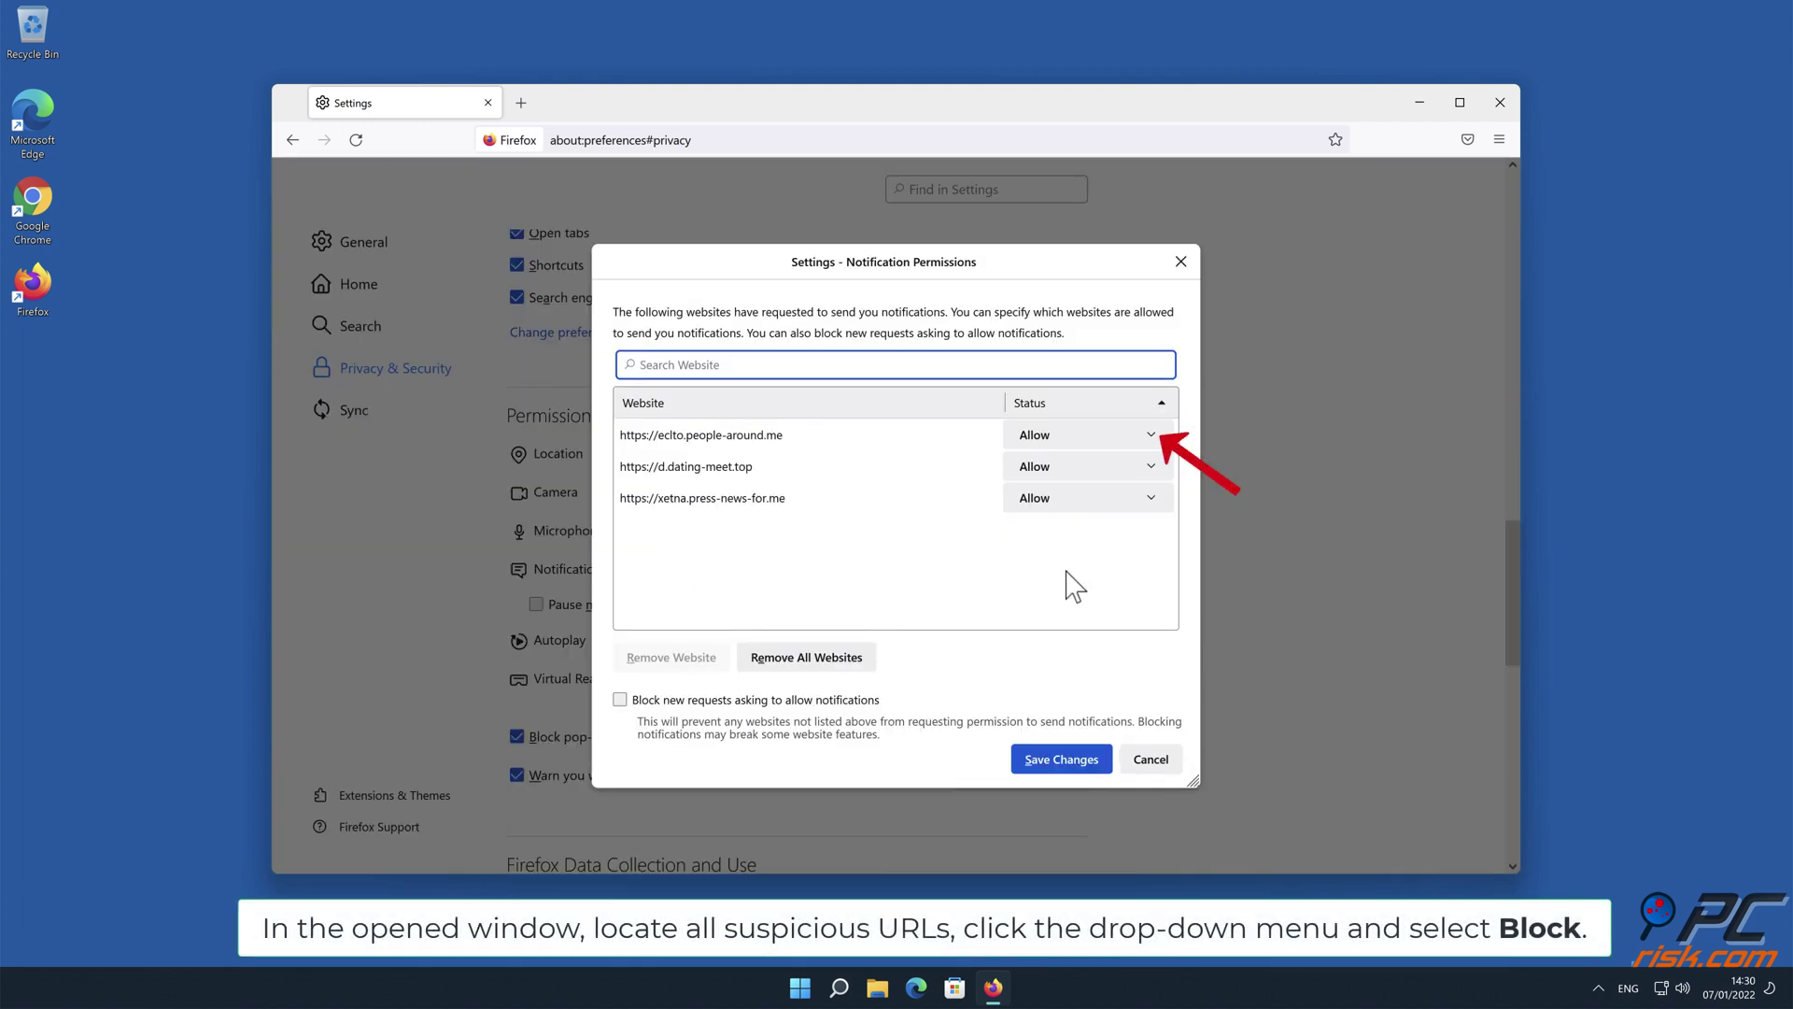
left_click(1151, 436)
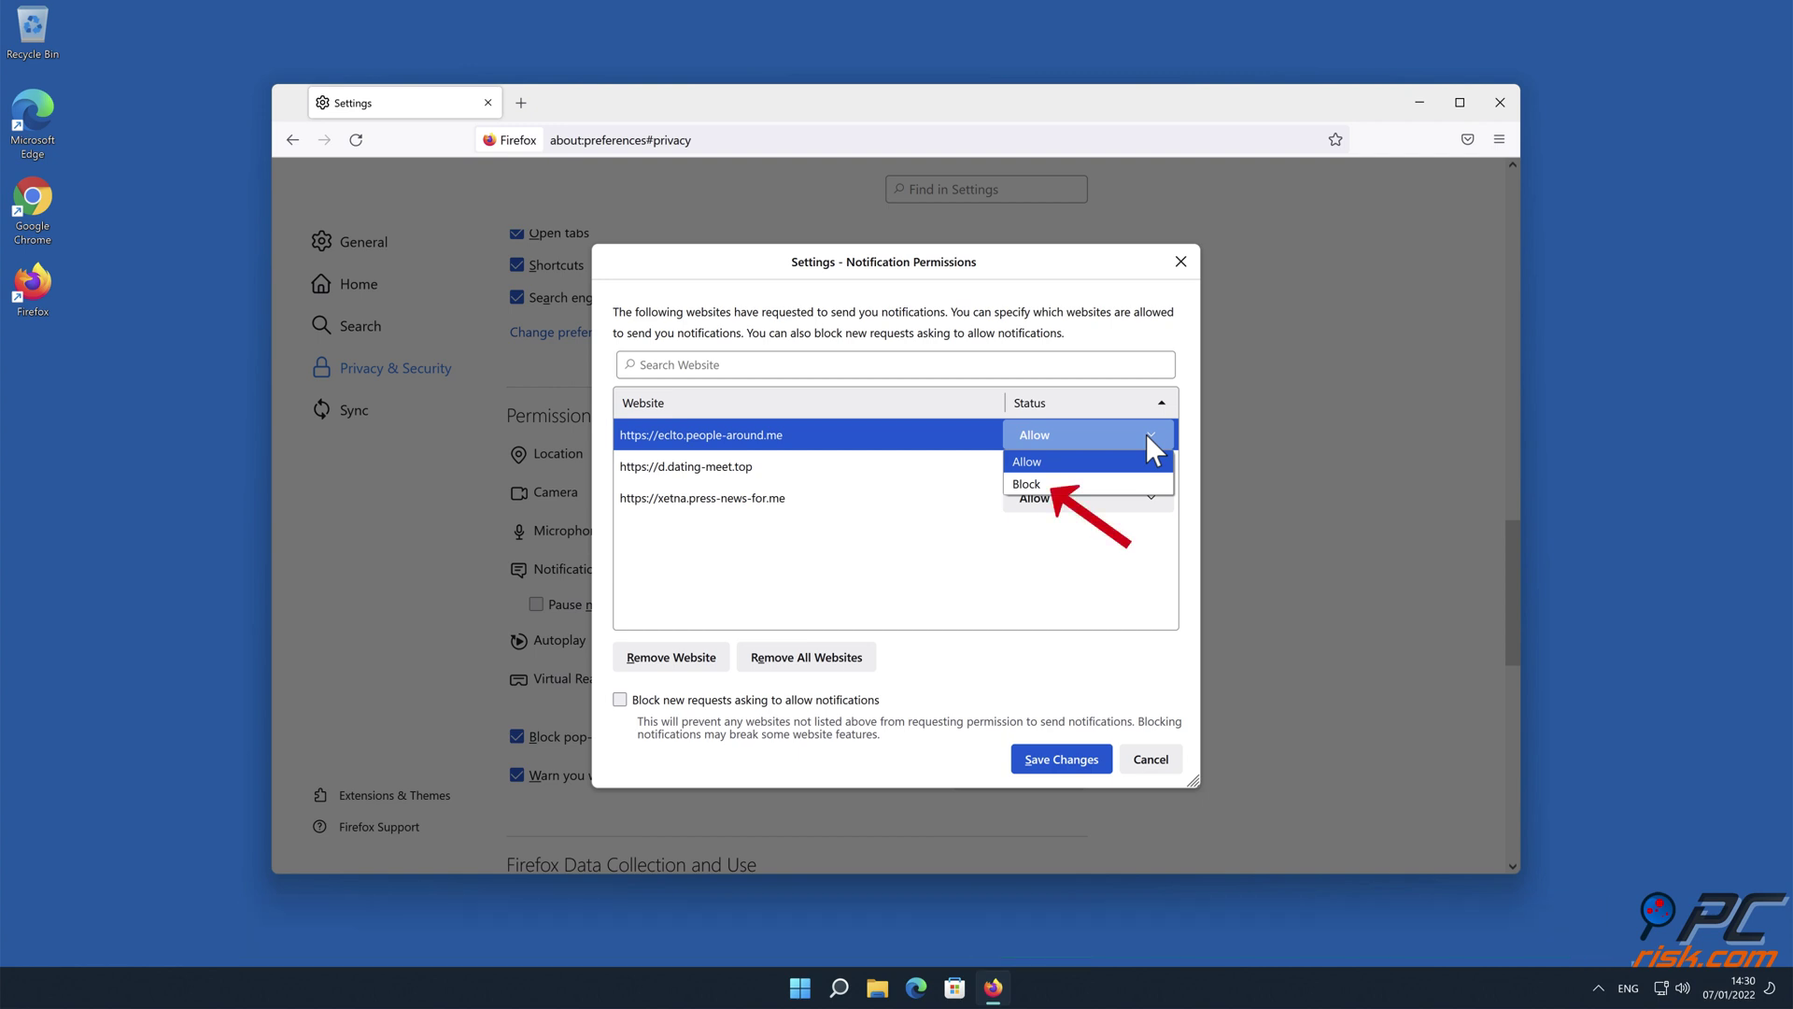
left_click(1112, 484)
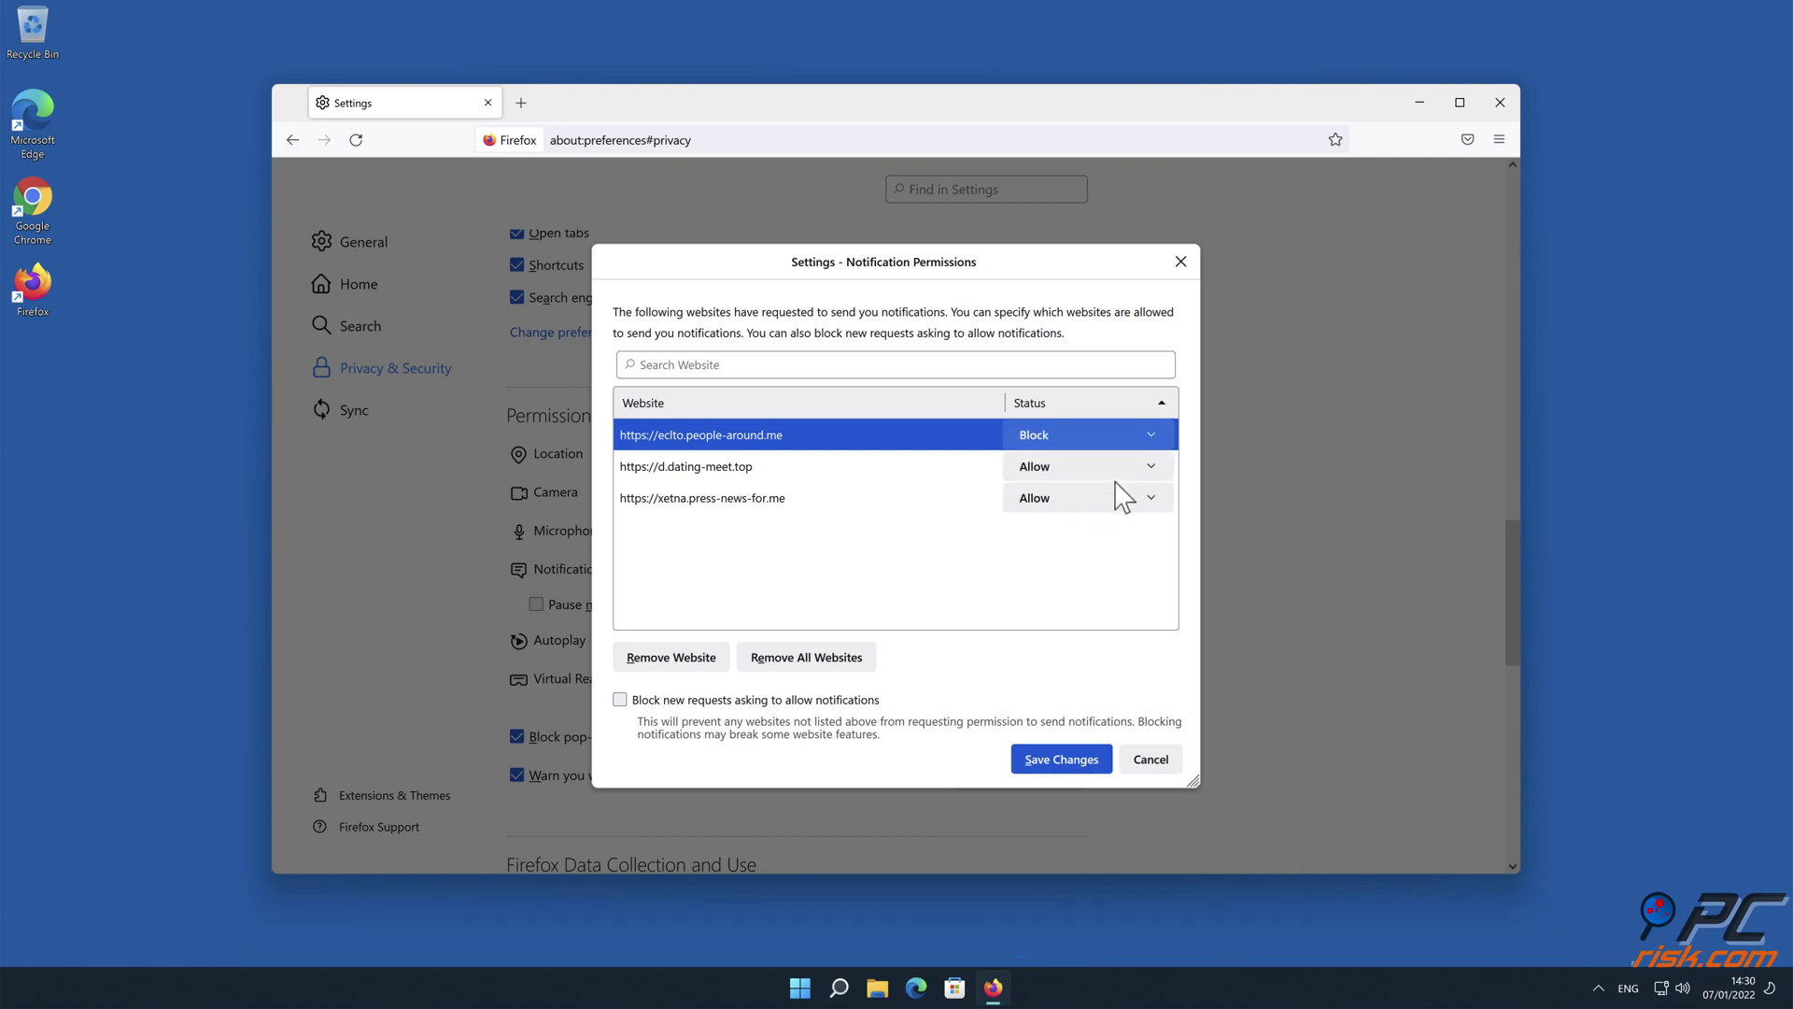
left_click(1143, 466)
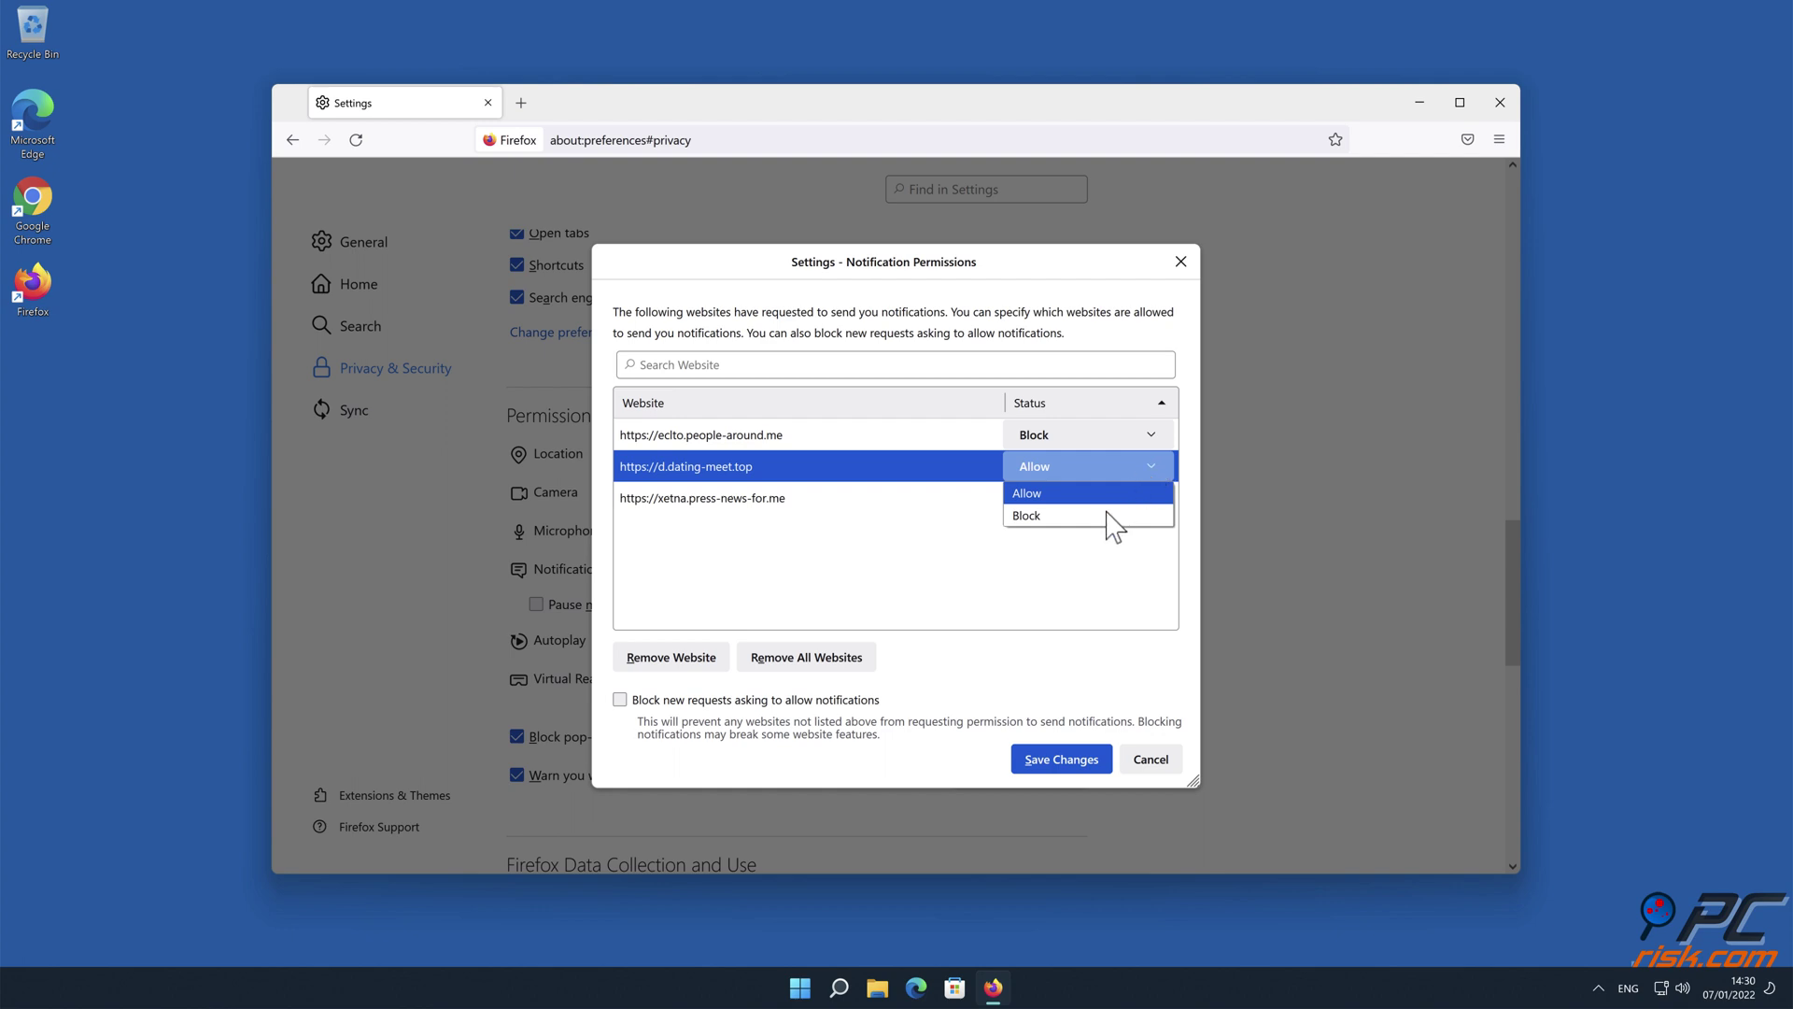
left_click(1107, 514)
left_click(1150, 497)
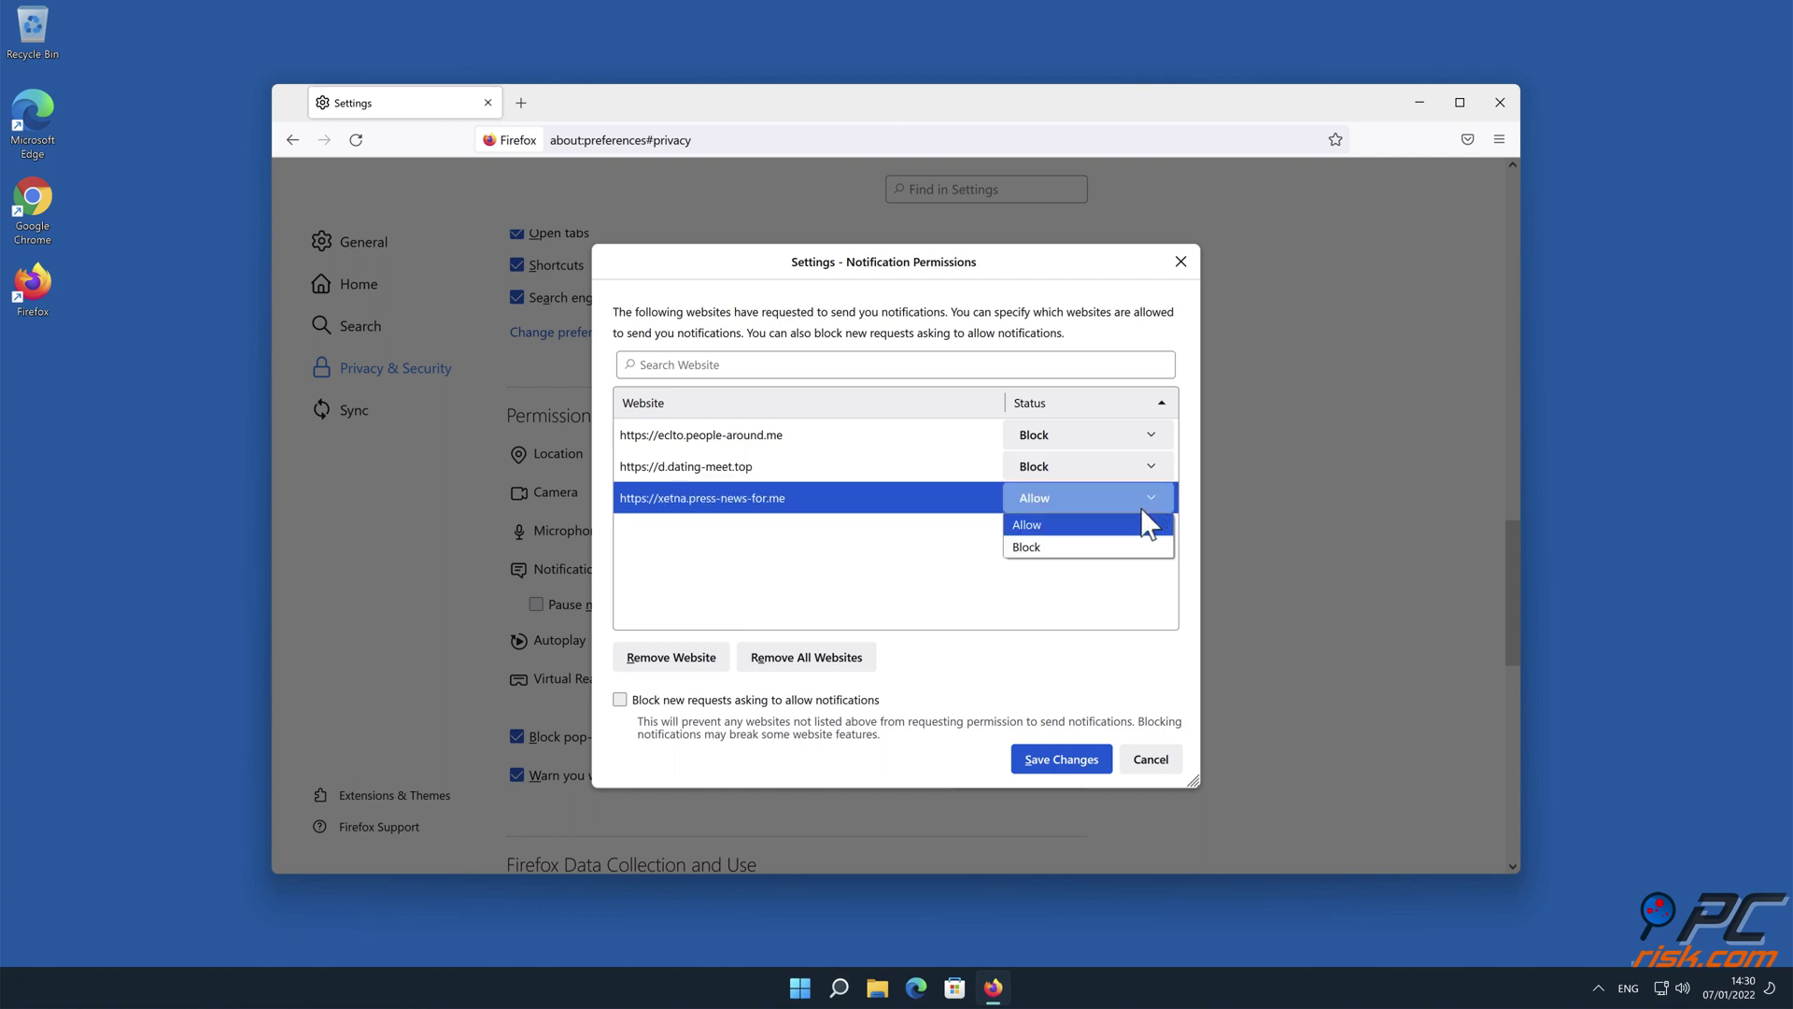
left_click(1133, 551)
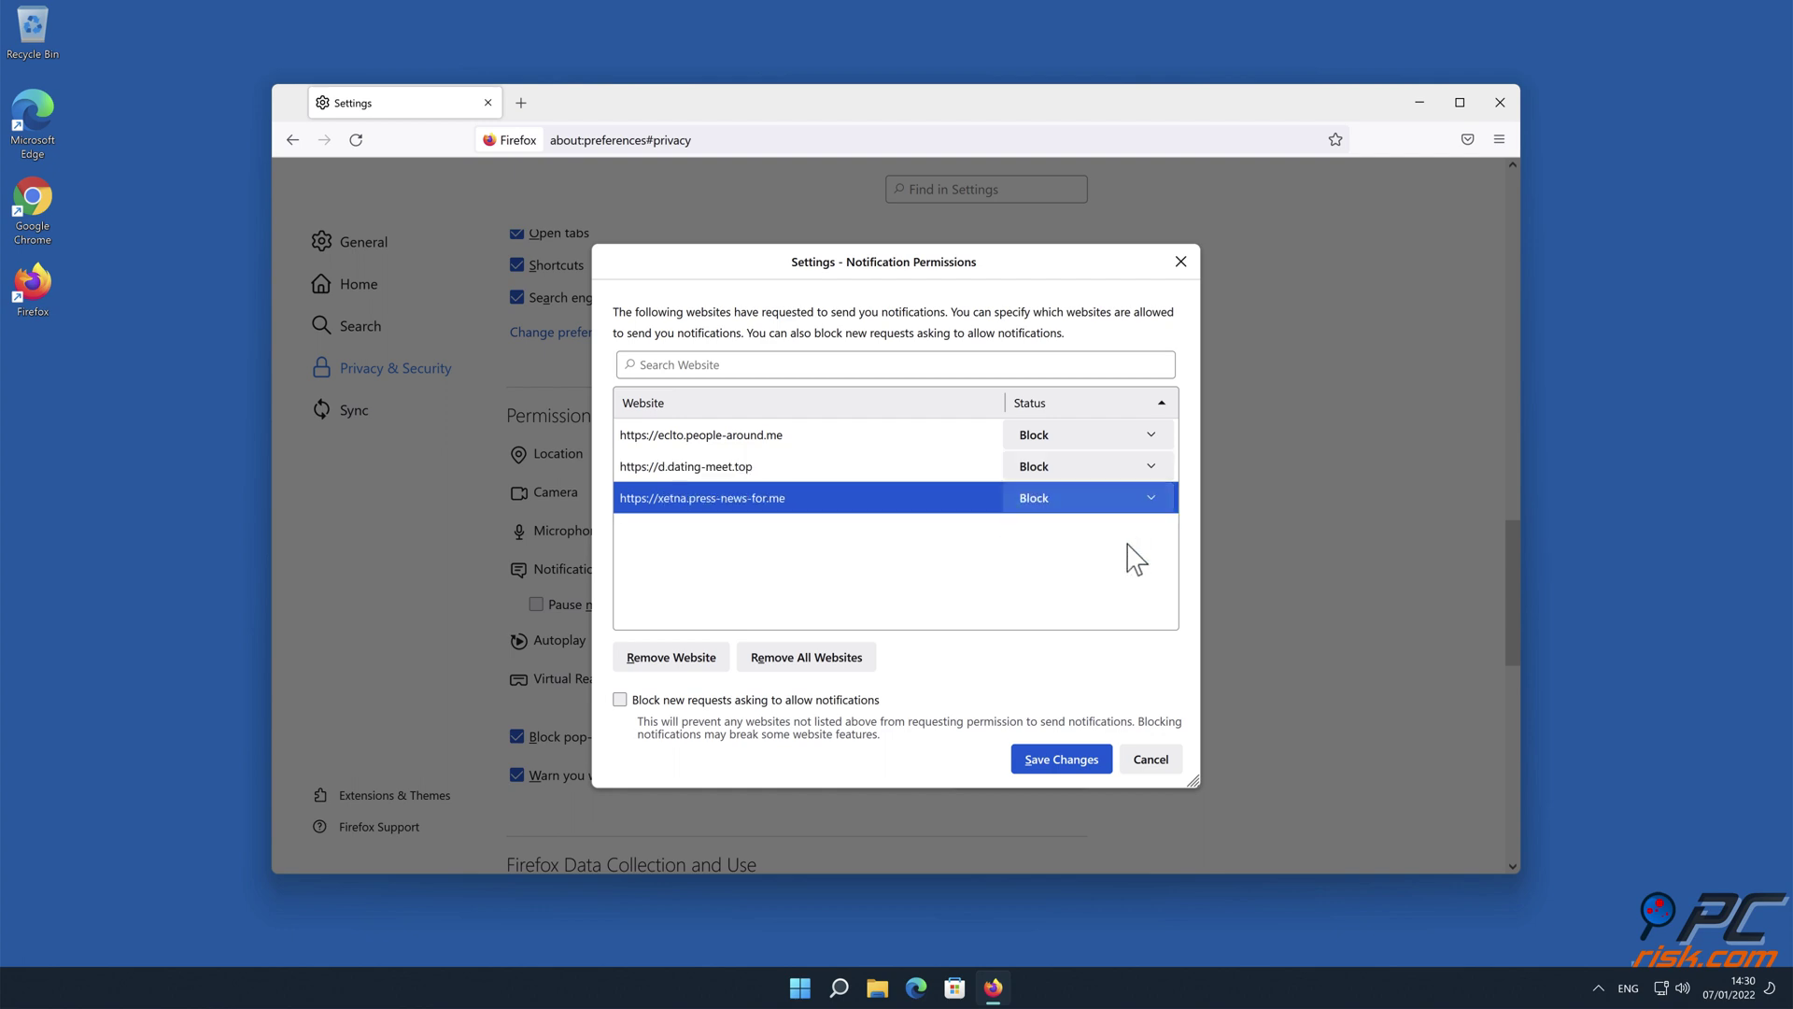
left_click(1069, 764)
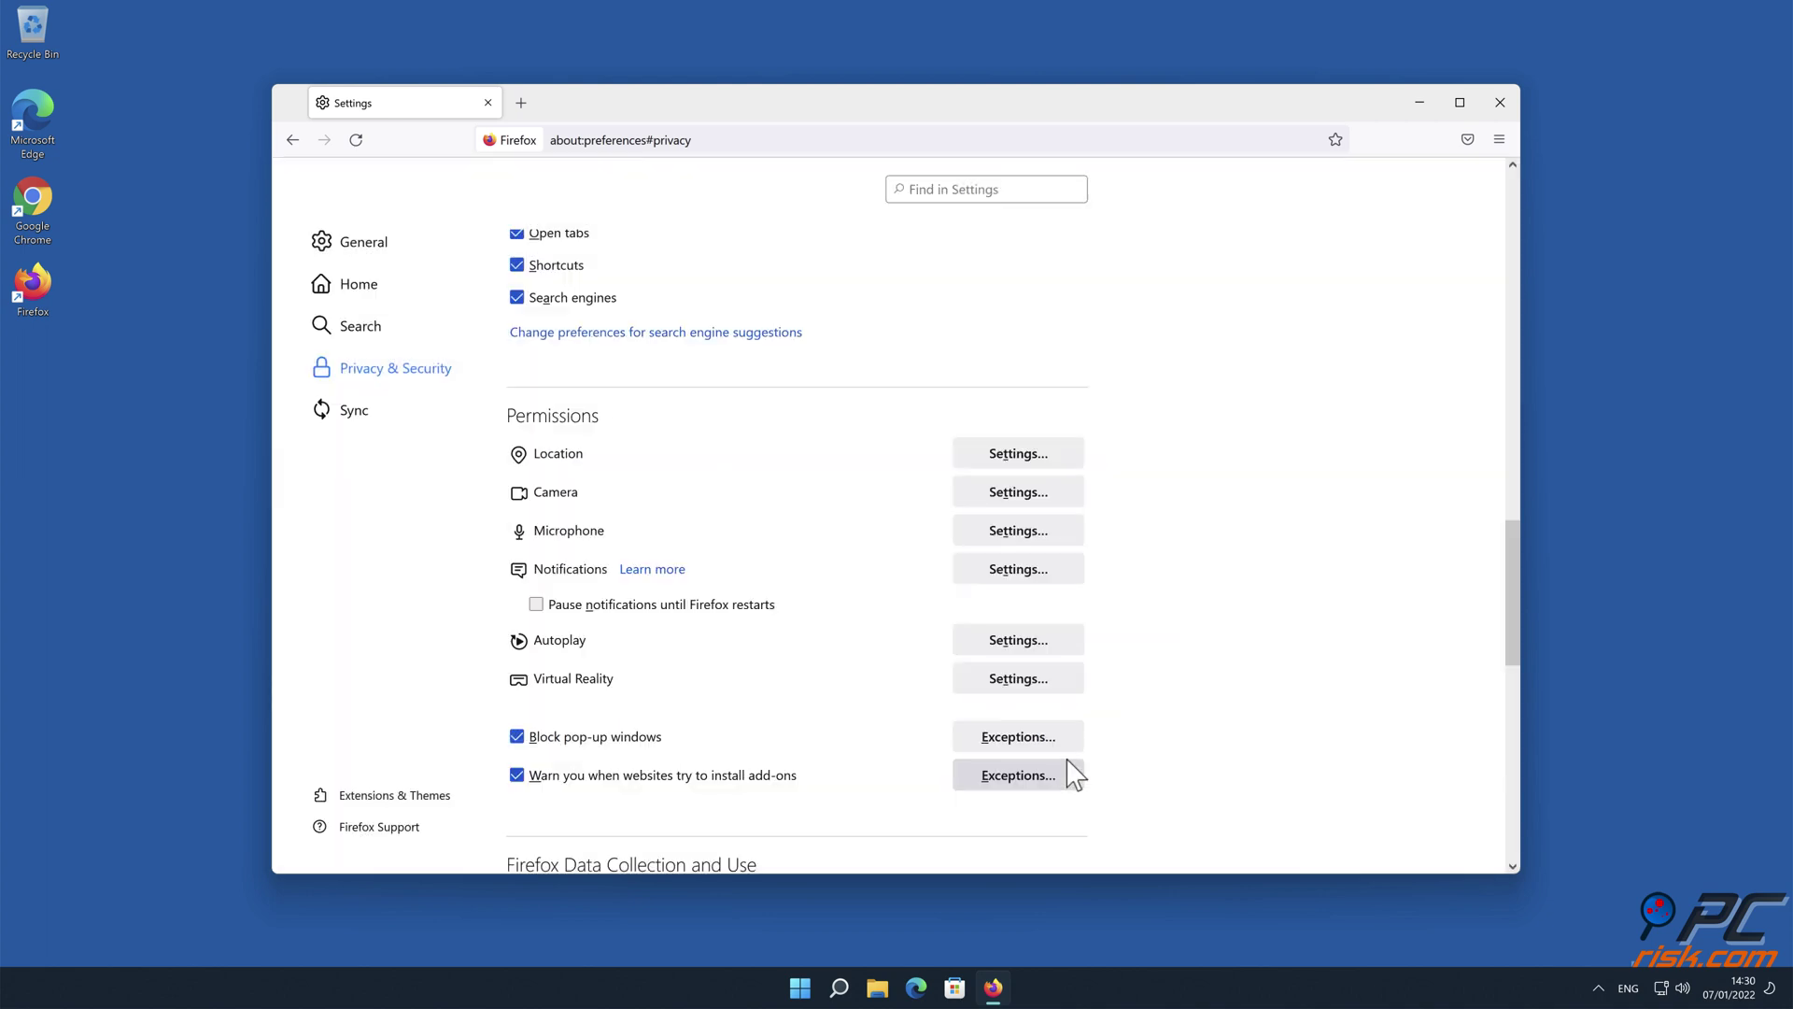
left_click(1501, 102)
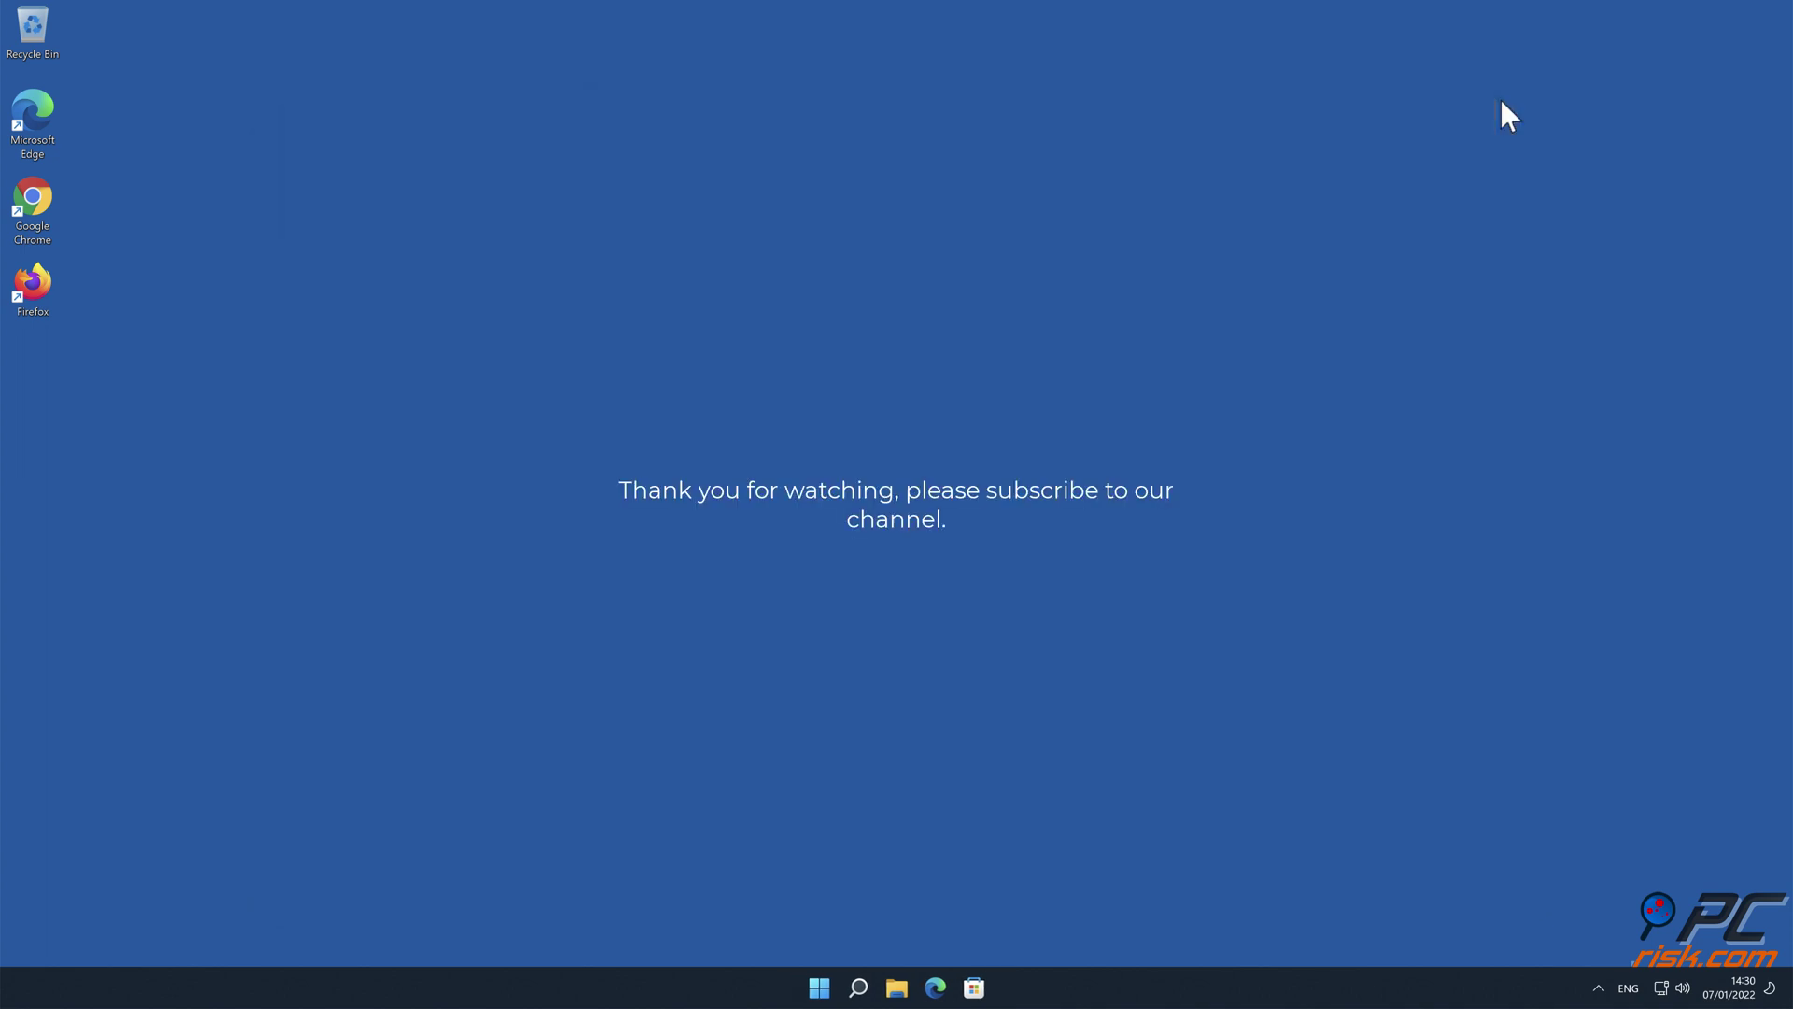